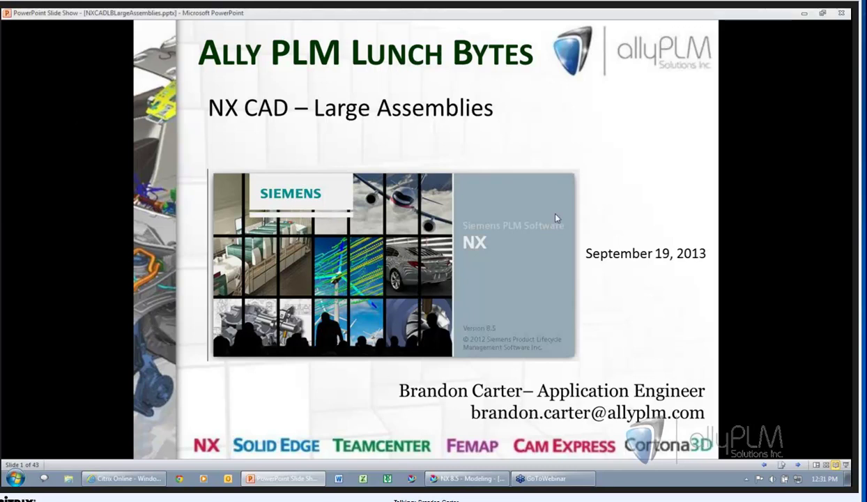
# Advance the slide show from the title slide to slide 2, the Agenda
pyautogui.click(586, 196)
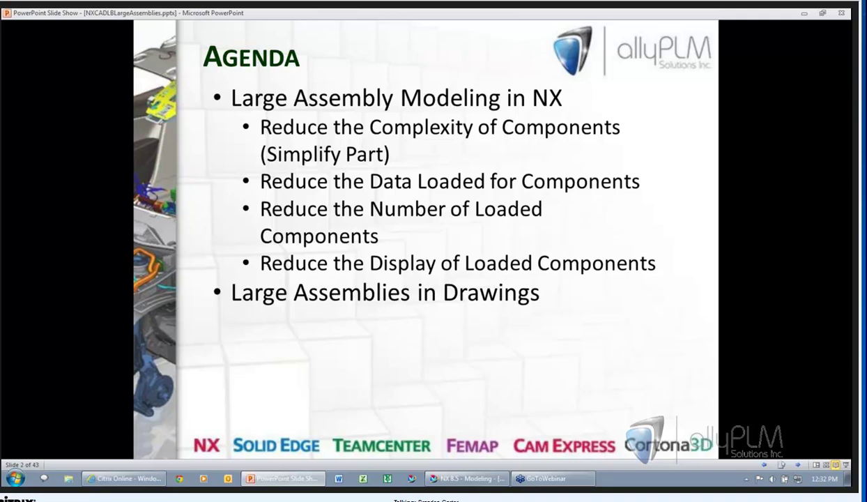
# Advance to slide 3, 'Large Assemblies', defining large assemblies beside a tractor model
pyautogui.press('Right')
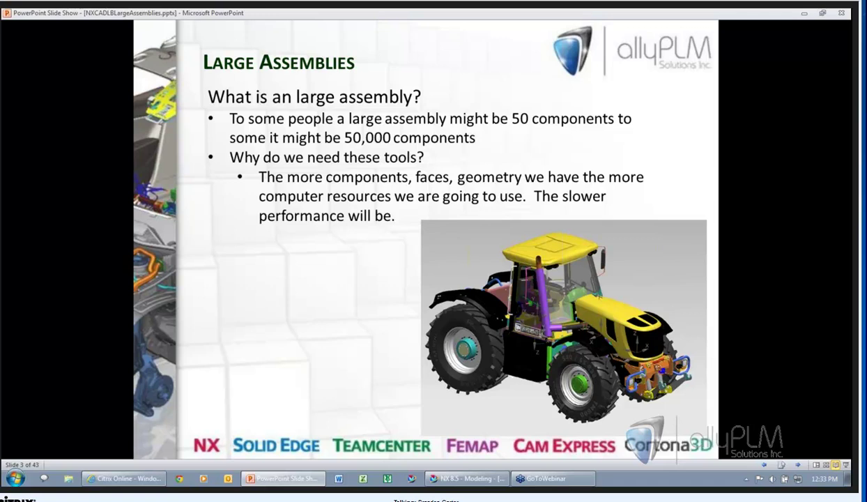
# Advance to slide 4, 'JCB Tractor Statistics', citing 3359 top-level parts
pyautogui.press('Right')
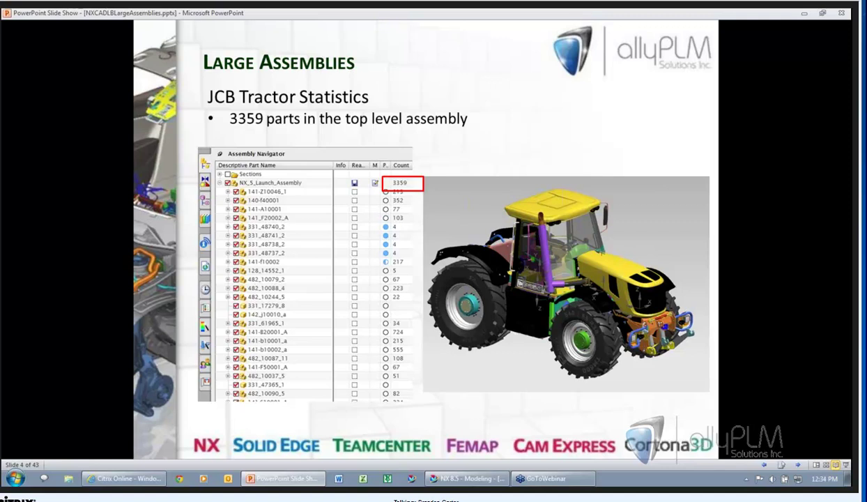
# Advance to slide 6, the Agenda highlighting 'Reduce the Complexity of Components (Simplify Part)'
pyautogui.press('Right')
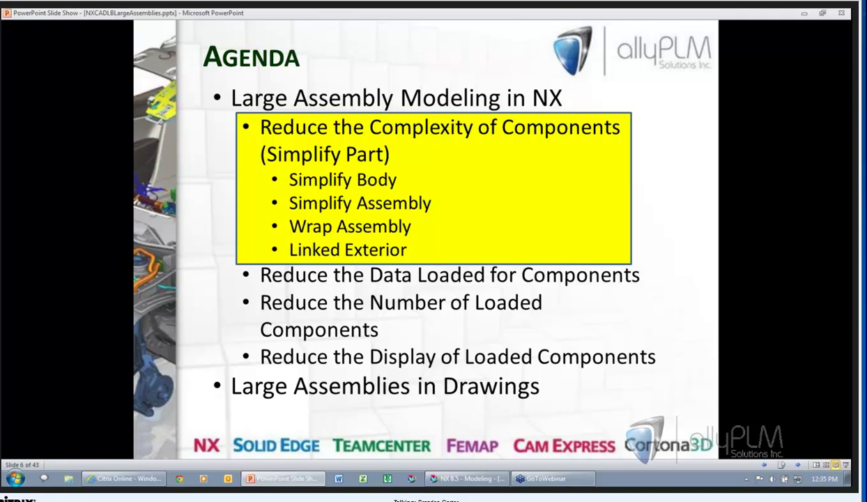
# Advance to slide 7, 'Simplify Body (Component)', showing a plate before and after hole removal
pyautogui.press('Right')
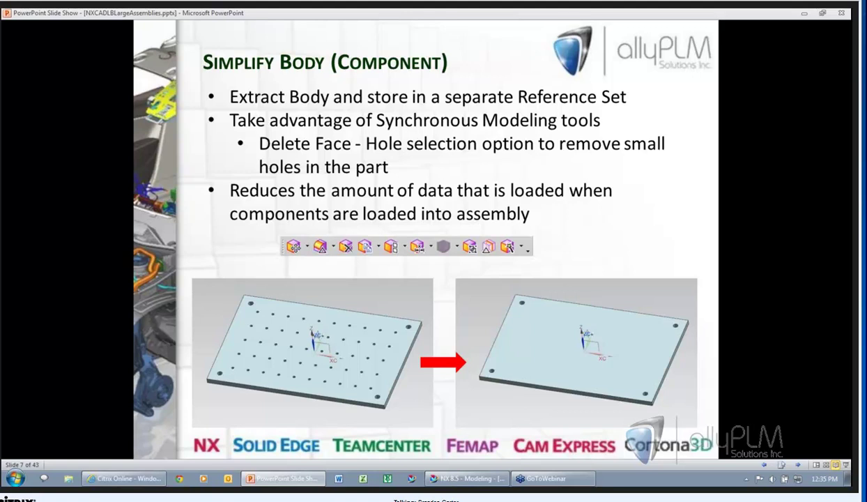
# Advance to slide 10, 'Simplify Assembly (Subassemblies)', with the wizard screenshots
pyautogui.press('Right')
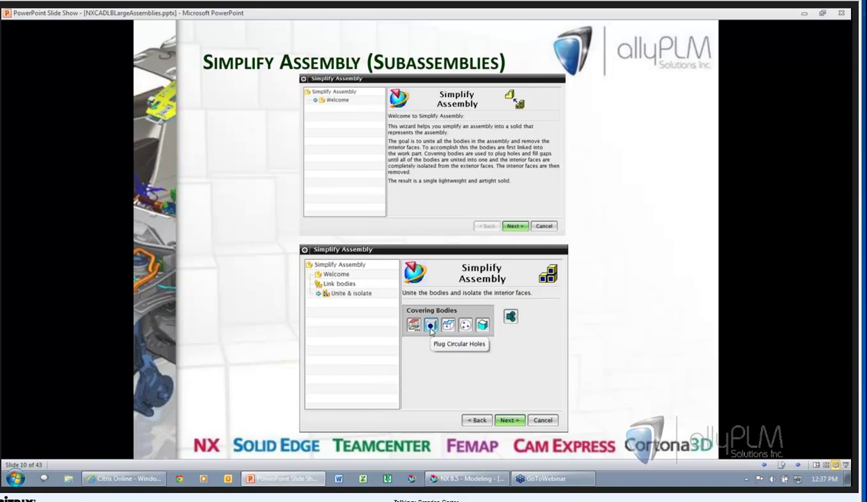
# Advance to slide 11, 'Wrap Assembly (Subassemblies)', comparing a tyre with its wrapped exterior
pyautogui.press('Right')
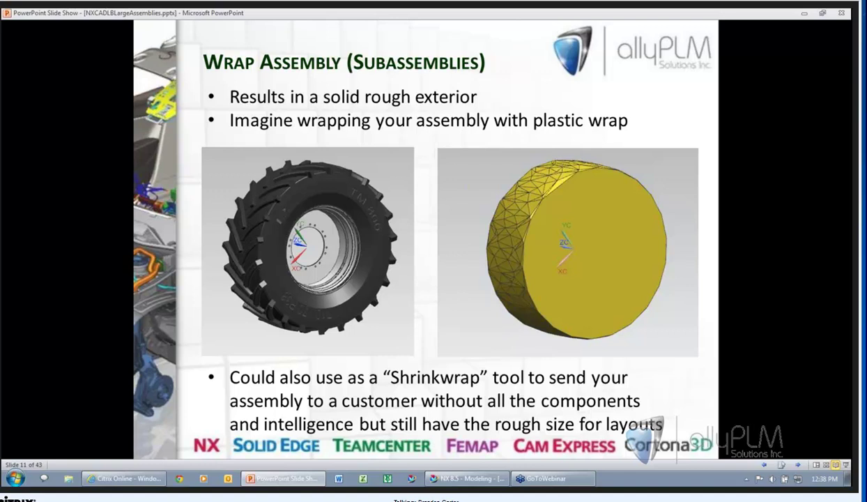
# Advance to slide 12, 'Linked Exterior (Subassemblies)', about linking actual faces
pyautogui.press('Right')
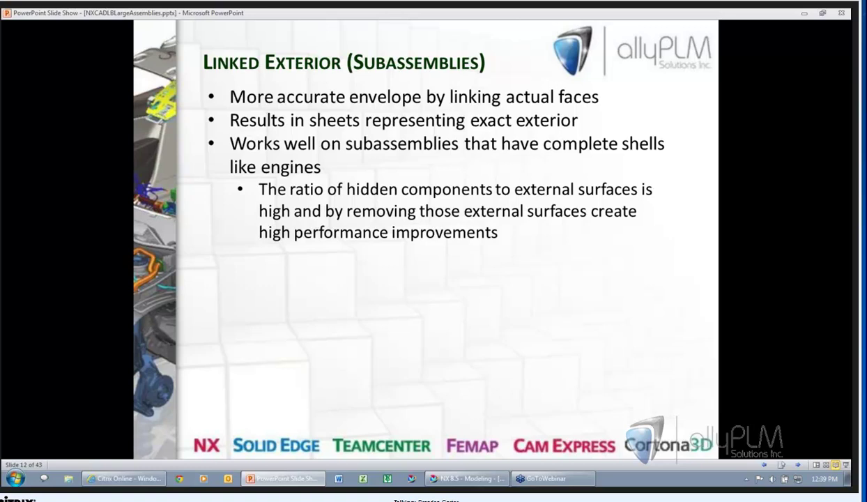
# Advance to slide 13, showing three Linked Exterior subassembly model images
pyautogui.press('Right')
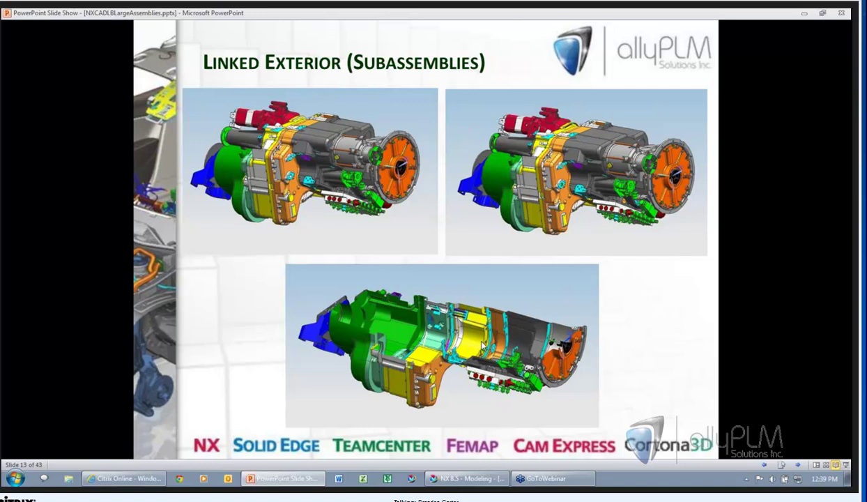
# Advance to slide 14 'Demo', then switch to NX showing simplify plate.prt
pyautogui.click(459, 282)
pyautogui.hotkey('alt', 'Tab')
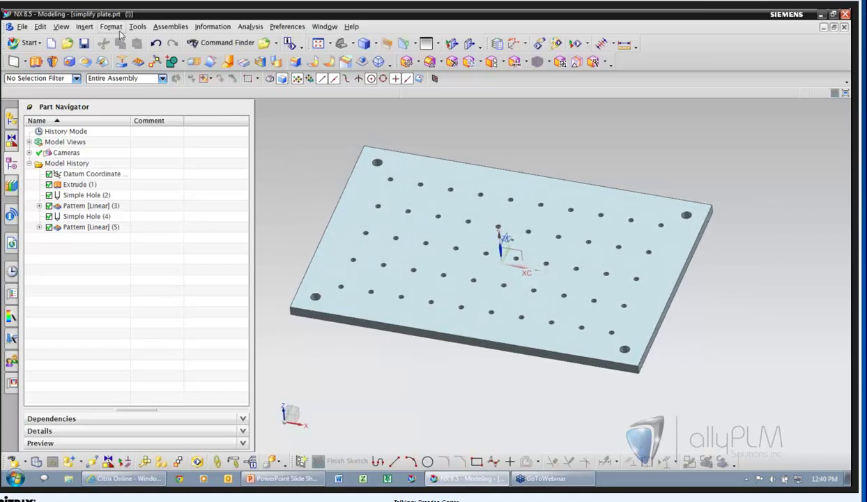
# Extract a copy of the plate body and hide the original Pattern (5) feature
pyautogui.click(87, 28)
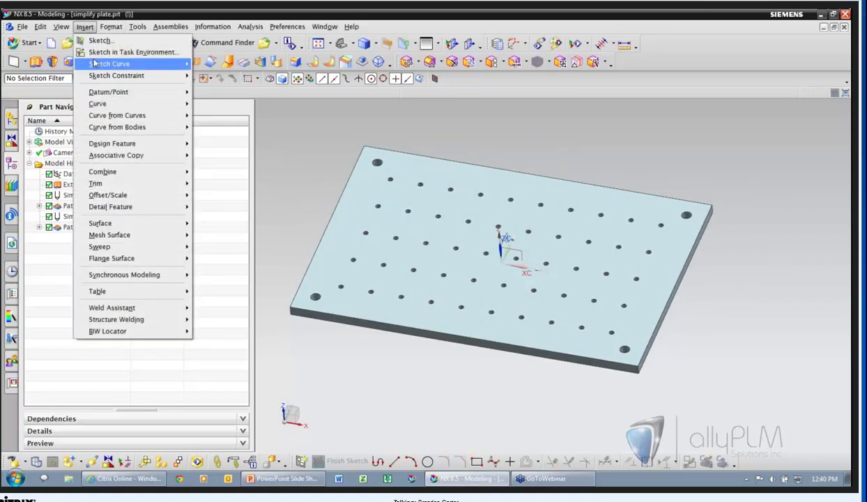
pyautogui.moveTo(115, 155)
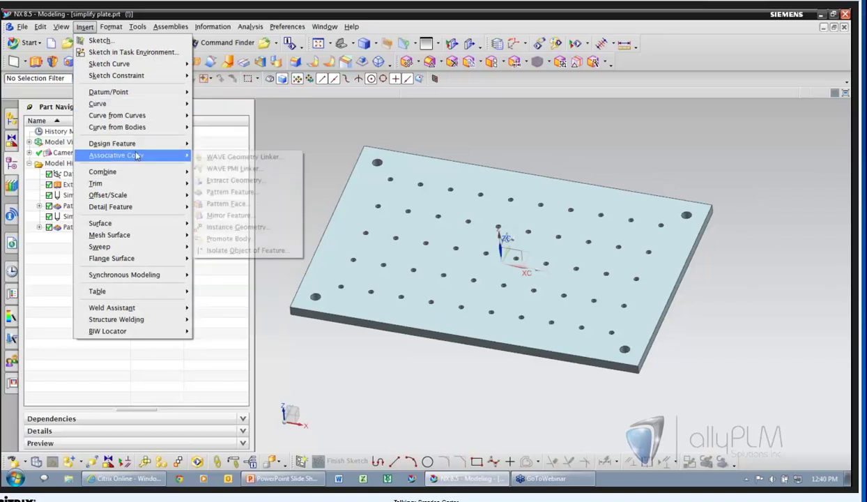
pyautogui.click(235, 177)
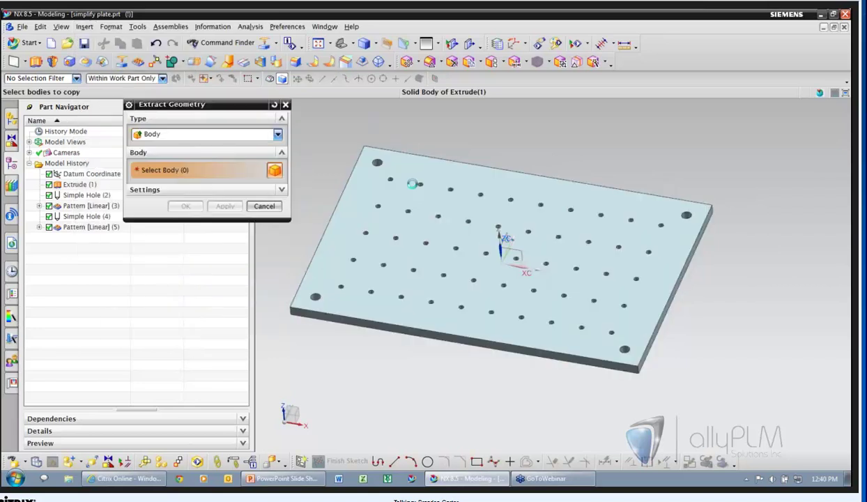
pyautogui.click(412, 184)
pyautogui.click(183, 206)
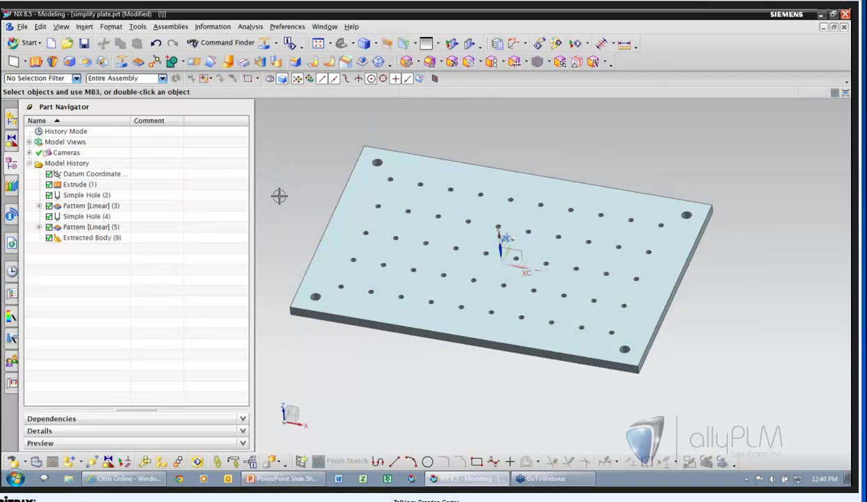
pyautogui.rightClick(98, 227)
pyautogui.click(168, 227)
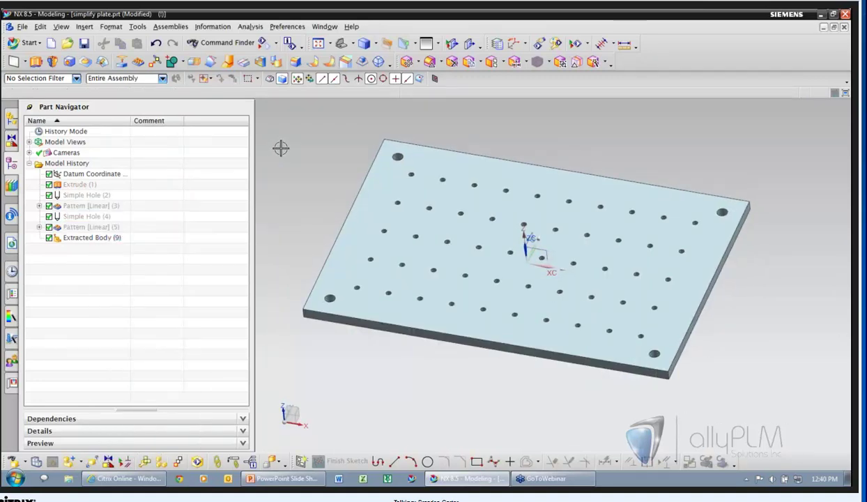
# Delete the 50 small holes, up to 0.5 in, from the extracted body
pyautogui.click(452, 62)
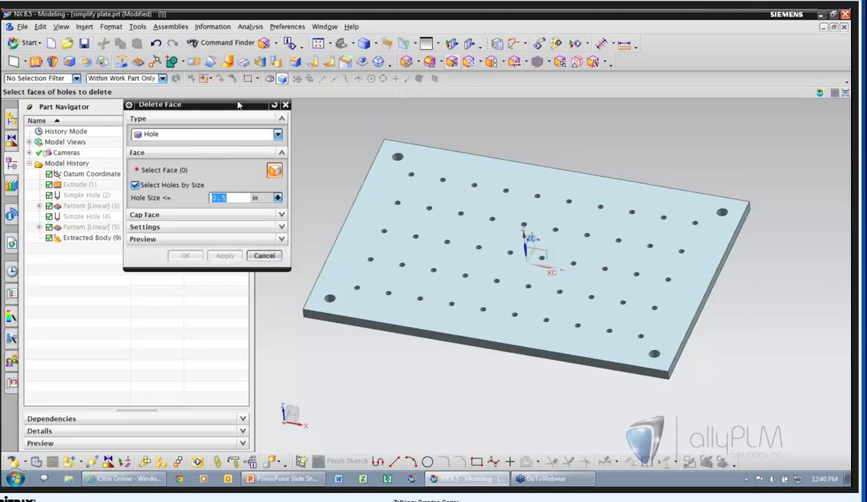
pyautogui.click(203, 139)
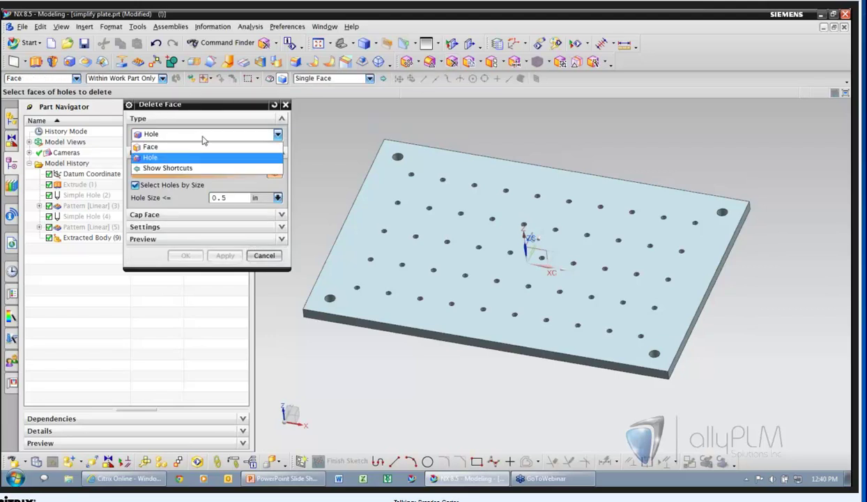
pyautogui.click(181, 158)
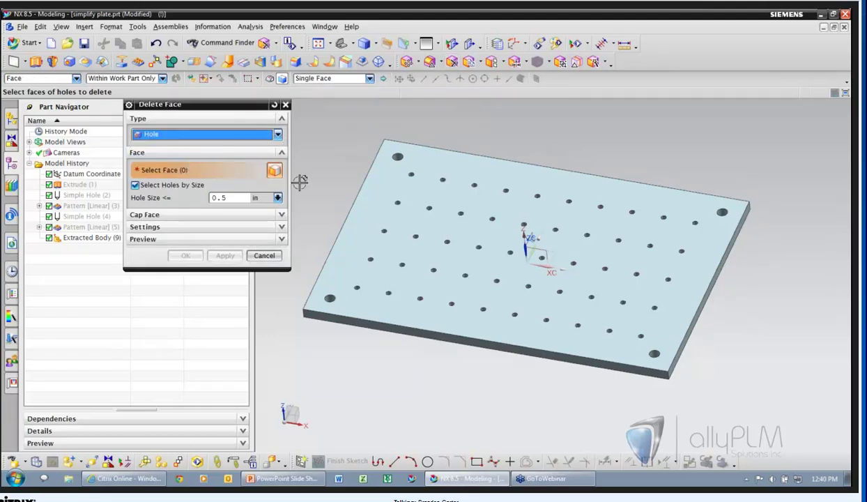
pyautogui.click(414, 176)
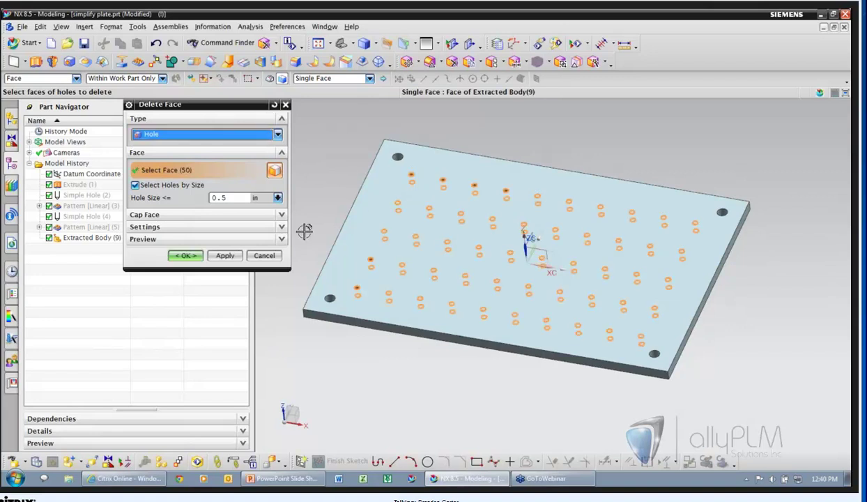
pyautogui.click(185, 255)
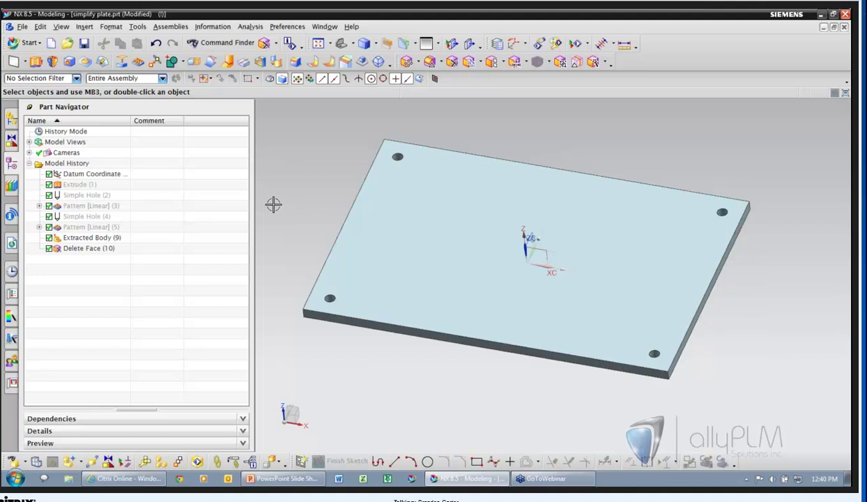
# Show Pattern (5) again and deselect the original extruded plate body from the MODEL reference set
pyautogui.rightClick(103, 227)
pyautogui.click(124, 235)
pyautogui.click(115, 26)
pyautogui.click(139, 122)
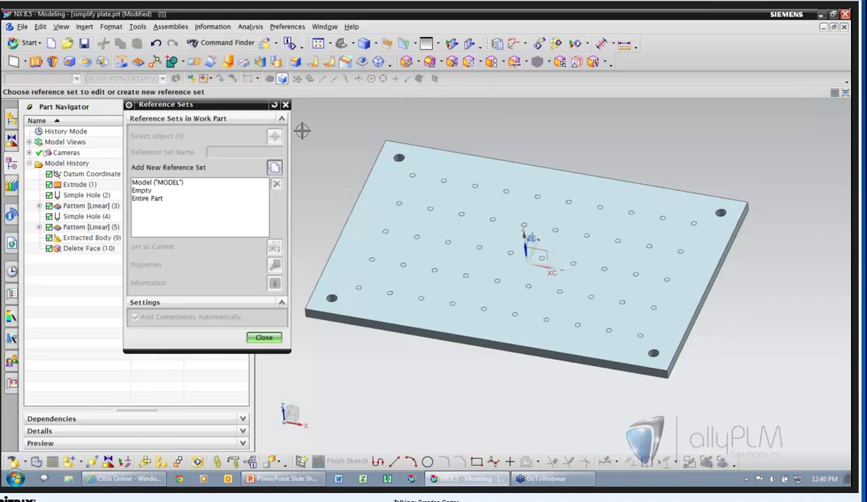
pyautogui.click(163, 184)
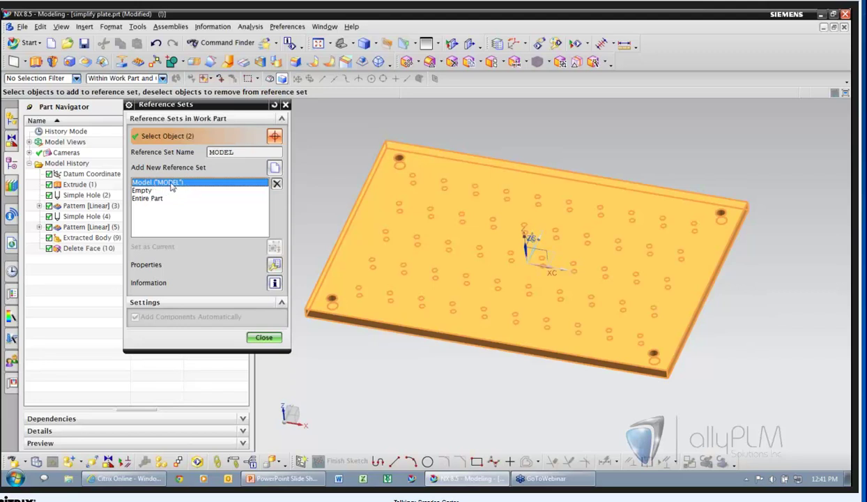
pyautogui.click(359, 252)
pyautogui.click(425, 196)
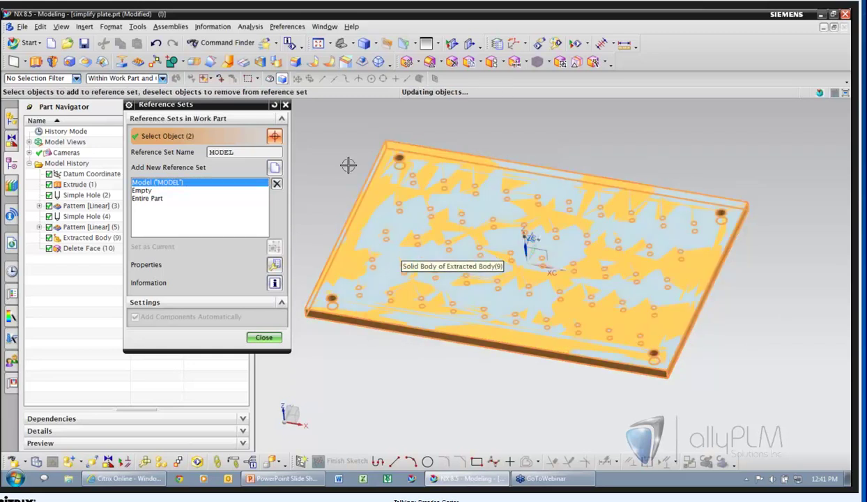
# Add a reference set named SIMPLIFIED containing the extracted body
pyautogui.click(274, 168)
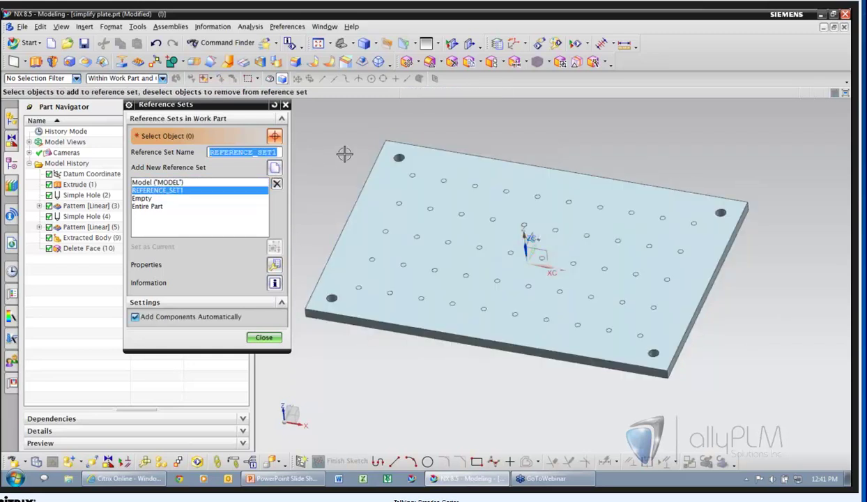
pyautogui.write('Simpl')
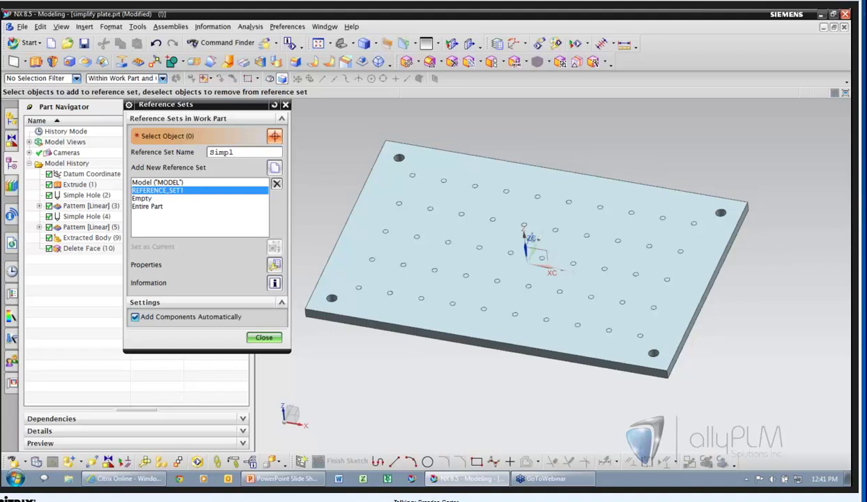
pyautogui.write('ified')
pyautogui.press('Return')
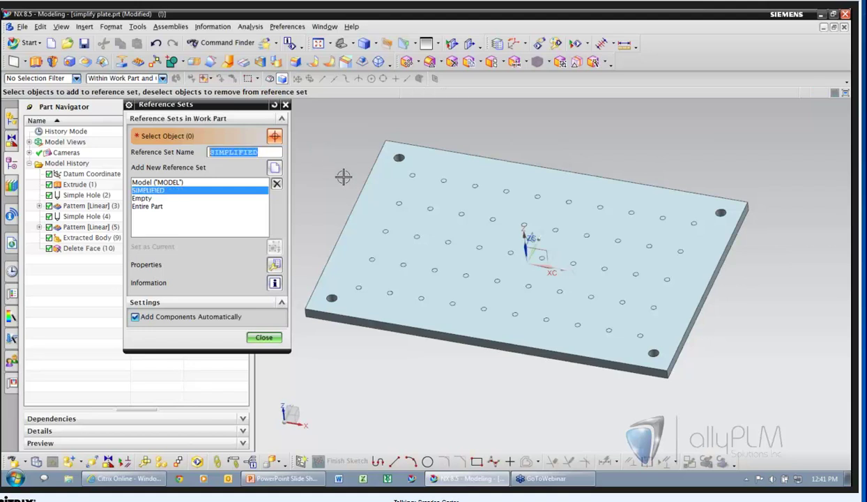
pyautogui.click(394, 207)
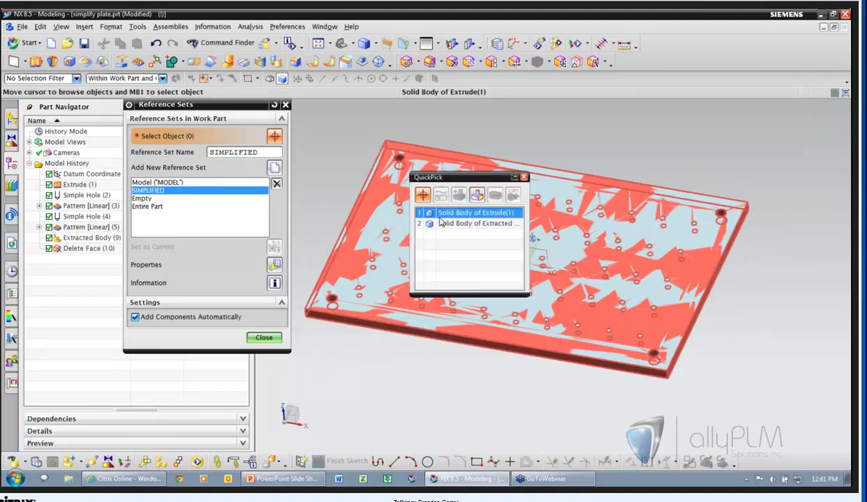
pyautogui.click(442, 219)
# Close the reference set settings and create a new parent assembly1 for the plate
pyautogui.click(264, 338)
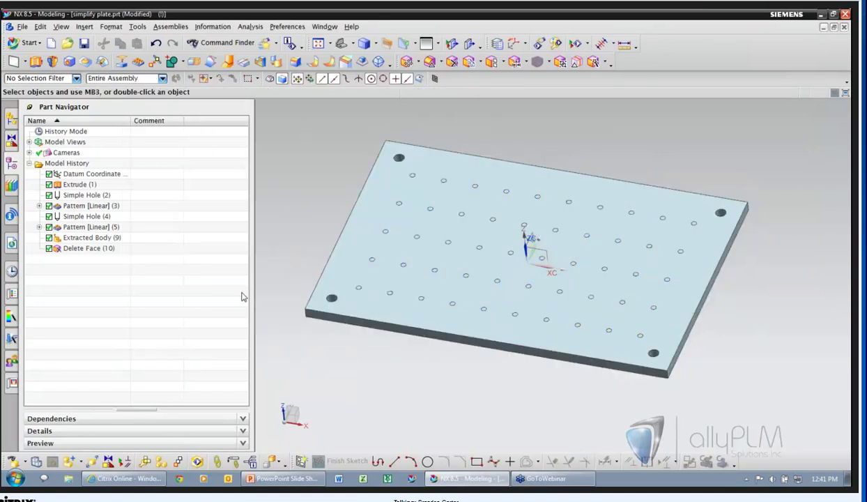
pyautogui.click(81, 462)
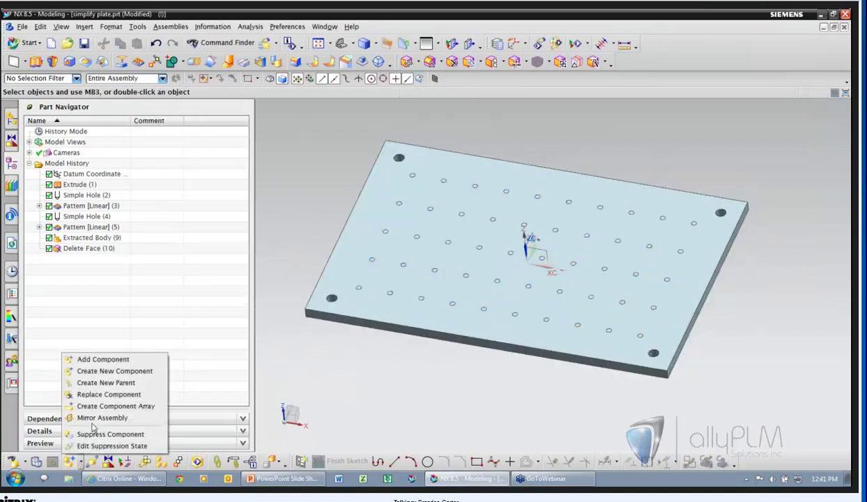
pyautogui.click(105, 384)
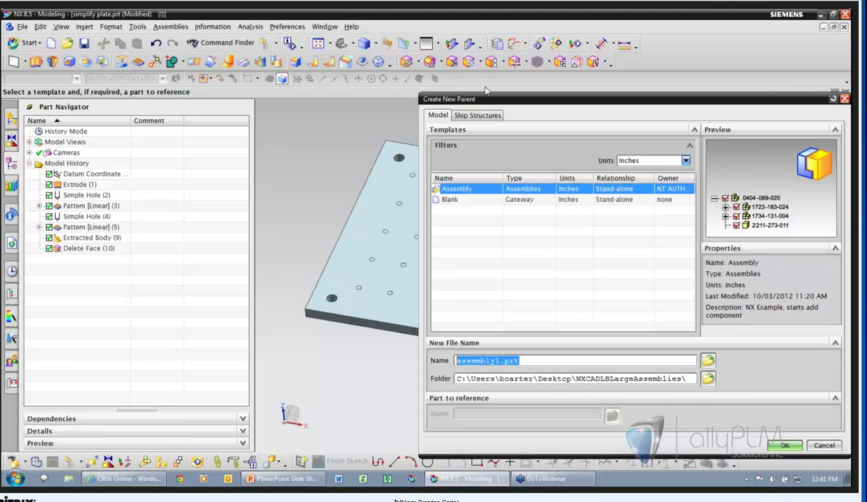
pyautogui.moveTo(482, 101); pyautogui.dragTo(329, 102)
pyautogui.middleClick(448, 259)
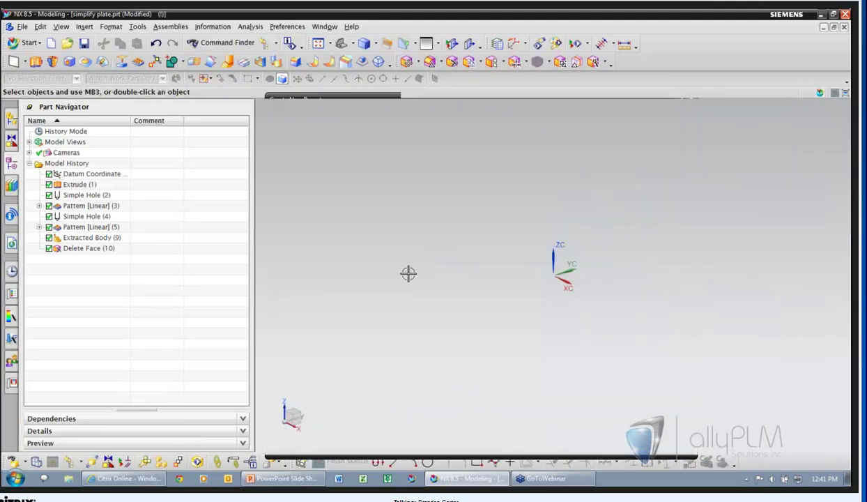
# Replace the simplify plate component's reference set with SIMPLIFIED, leaving only four holes
pyautogui.click(12, 119)
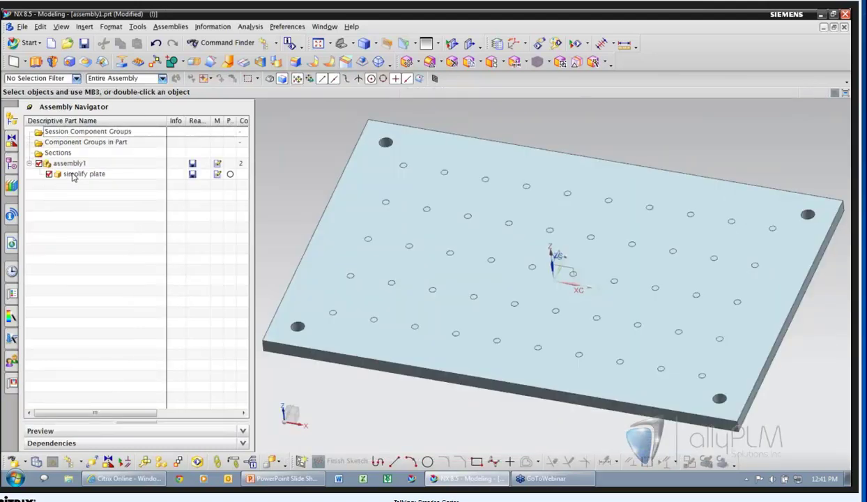
pyautogui.rightClick(71, 173)
pyautogui.moveTo(146, 262)
pyautogui.click(202, 267)
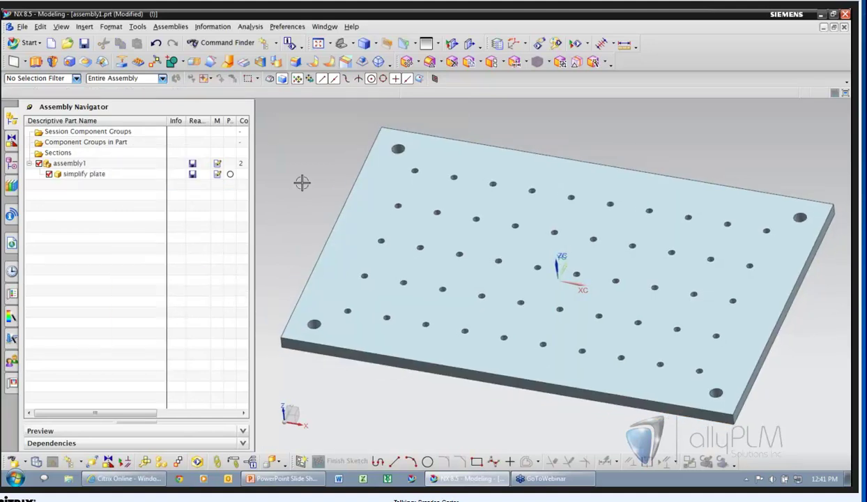
pyautogui.rightClick(93, 174)
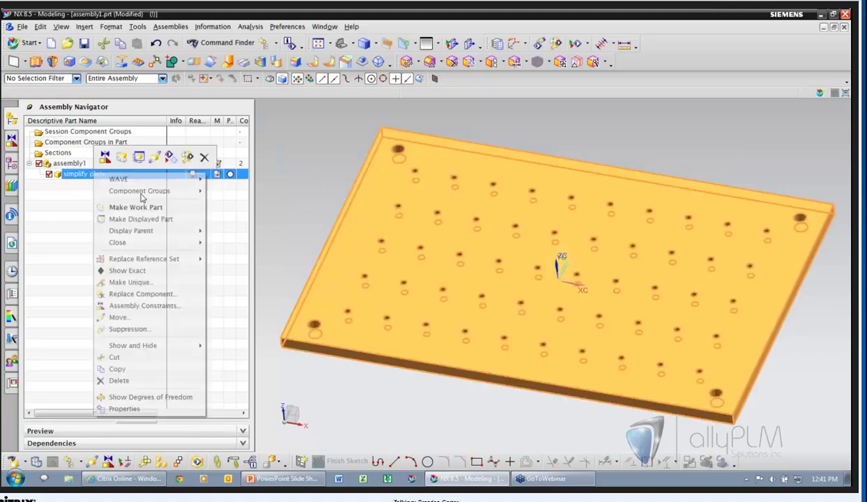
pyautogui.moveTo(174, 259)
pyautogui.click(235, 271)
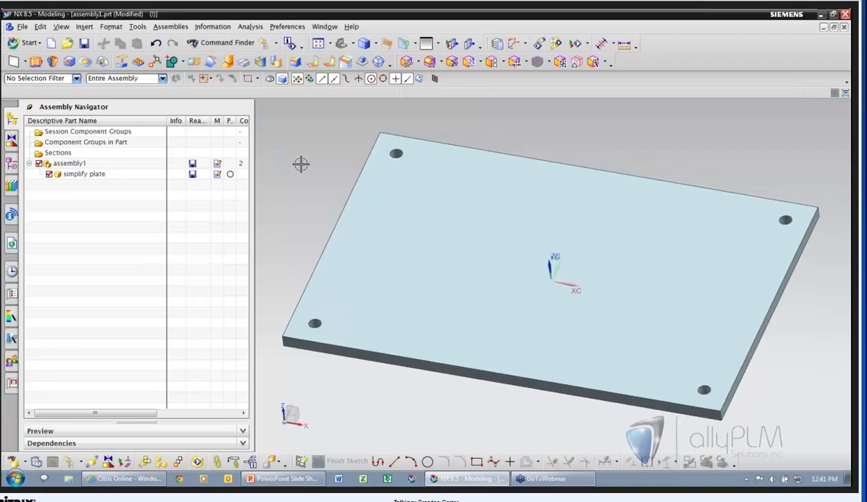
pyautogui.click(324, 27)
# Return to NX_5_Launch_Assembly.prt, orbit the tractor, and select 141_F20002_A in the Assembly Navigator
pyautogui.click(336, 139)
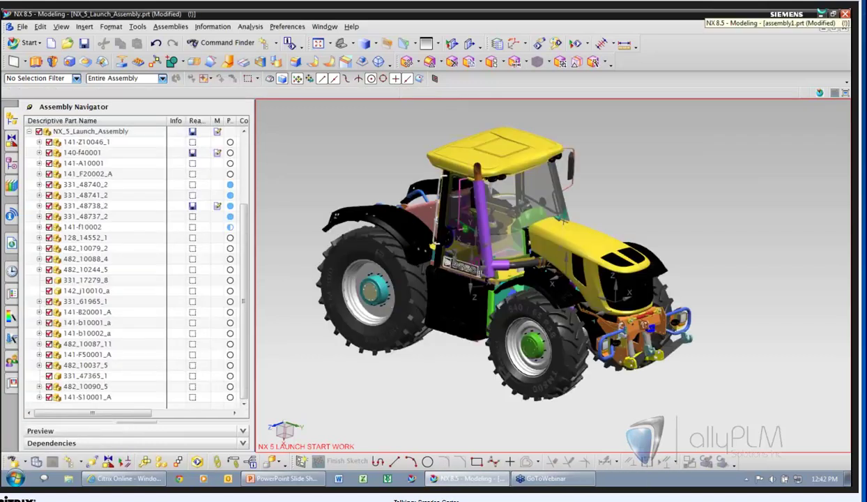
pyautogui.moveTo(647, 144); pyautogui.dragTo(624, 194, button='middle')
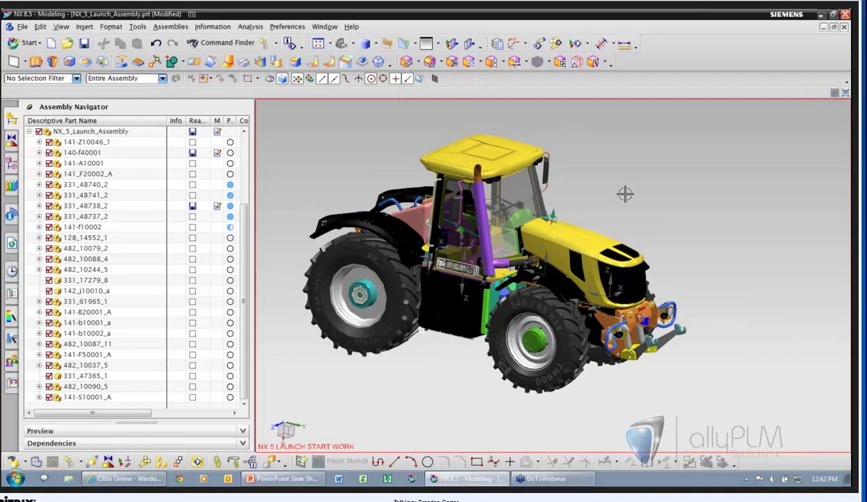
pyautogui.click(101, 163)
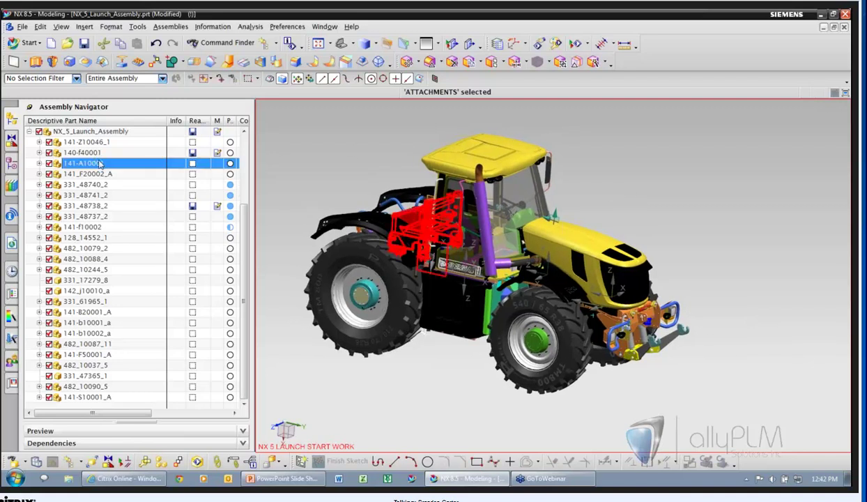
pyautogui.click(93, 173)
# Make the axle sub-assembly 141_F20002_A the displayed part
pyautogui.rightClick(93, 174)
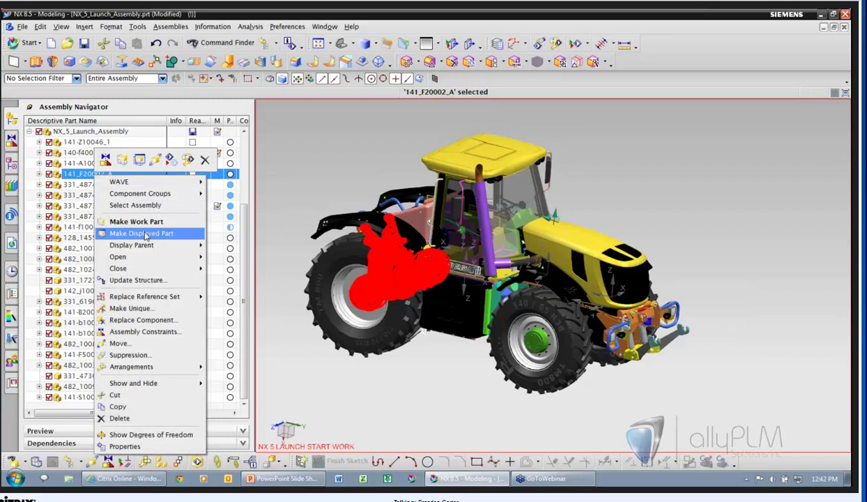
pyautogui.click(145, 235)
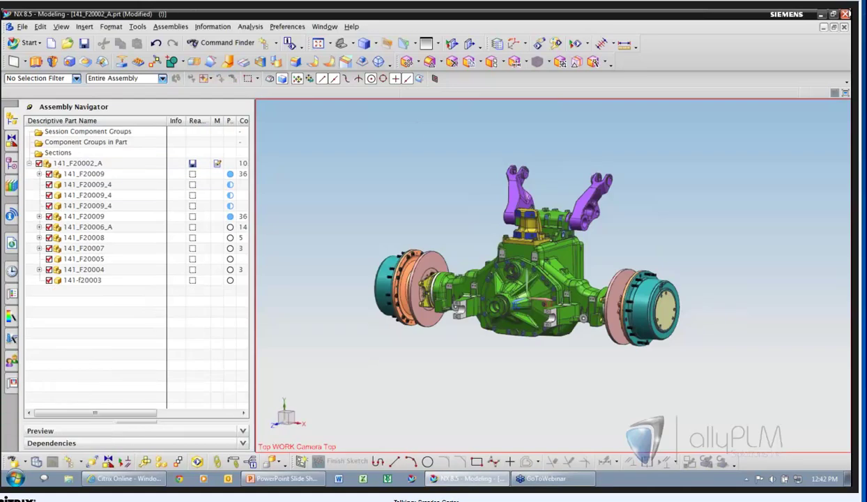
pyautogui.moveTo(416, 132); pyautogui.dragTo(412, 146, button='middle')
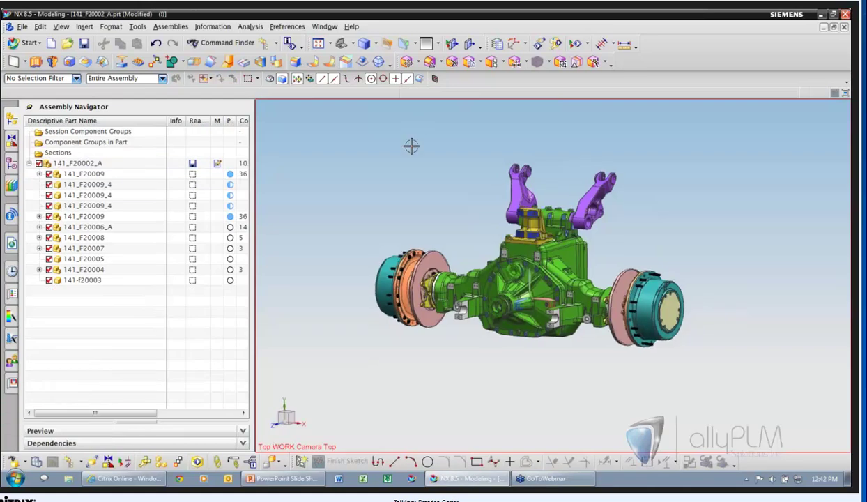
pyautogui.scroll(3, 535, 263)
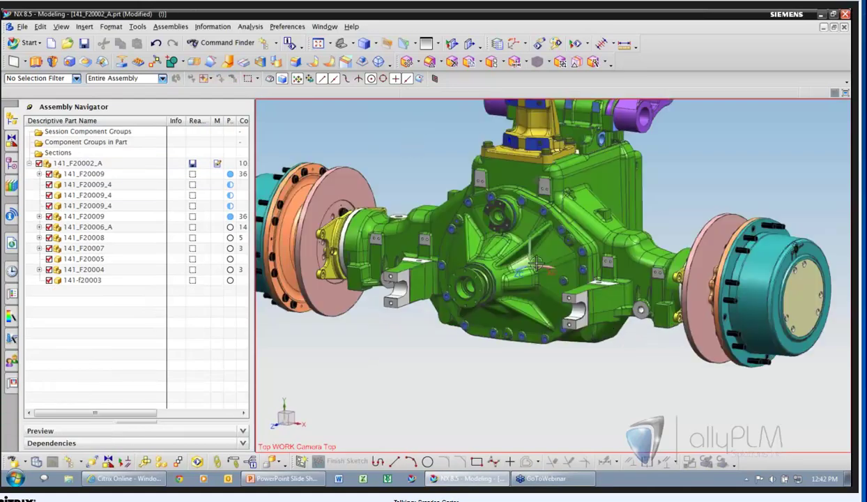
# Make the housing part 141_F20008_1 the displayed part and fit it in view
pyautogui.rightClick(535, 263)
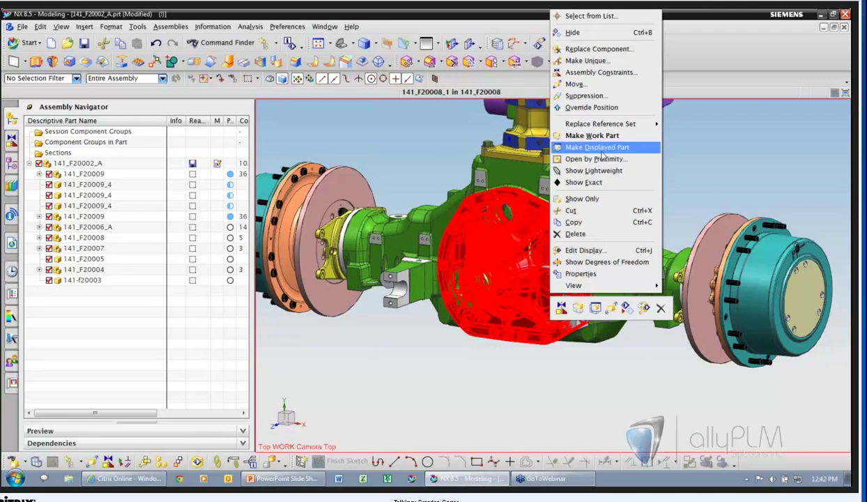
pyautogui.click(596, 147)
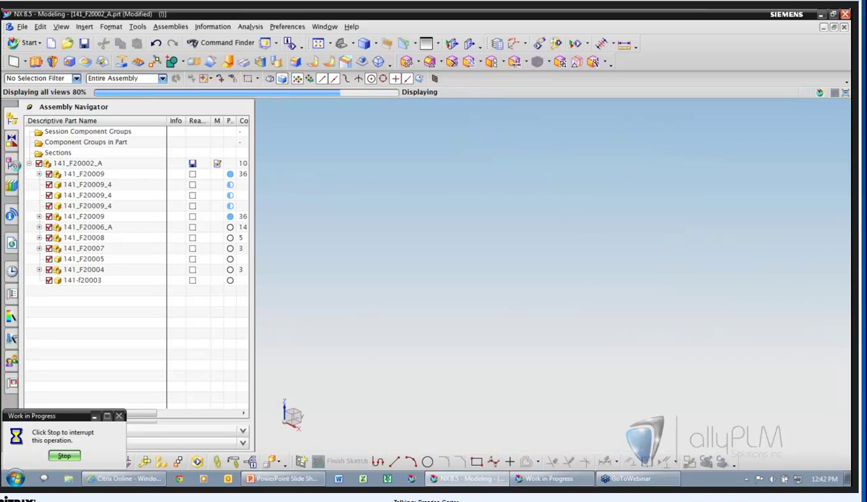
pyautogui.hotkey('ctrl', 'f')
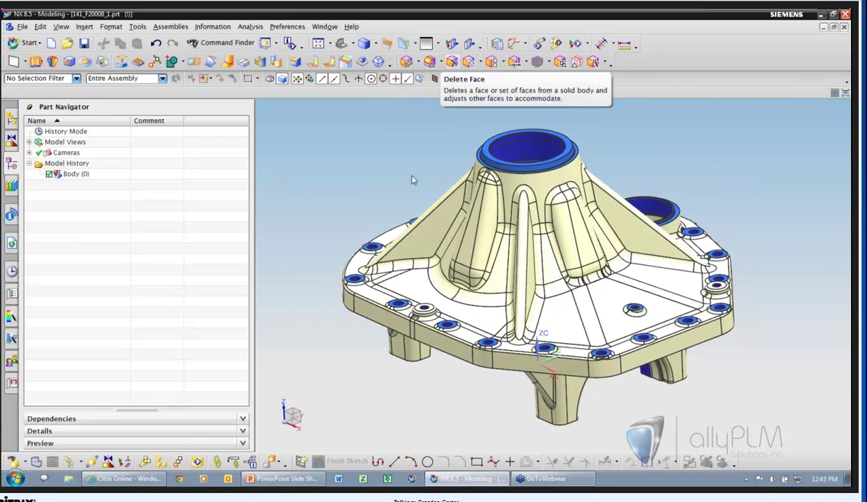
pyautogui.moveTo(372, 162); pyautogui.dragTo(341, 140, button='middle')
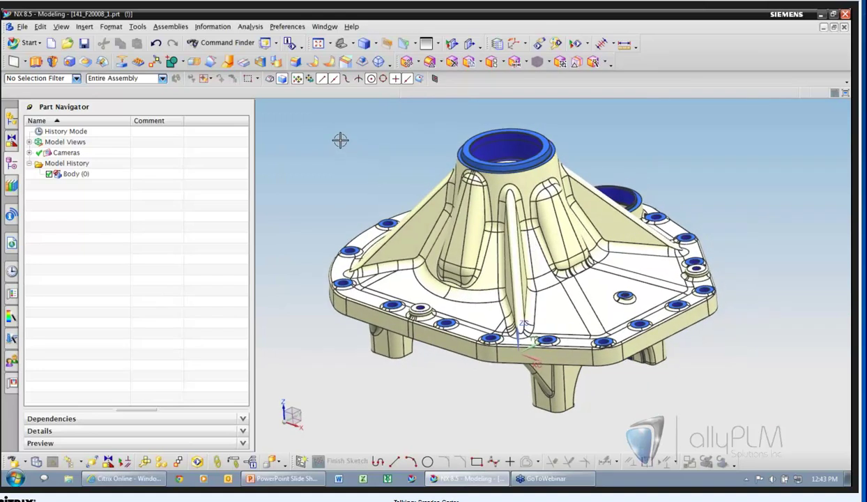
# Start an extrusion of the lower flange edges using Chain Between start and end edges
pyautogui.click(35, 61)
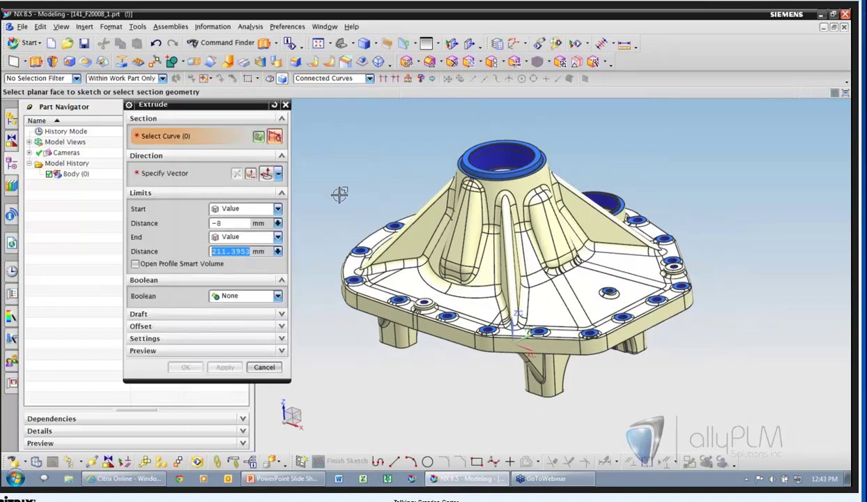
pyautogui.scroll(5, 589, 287)
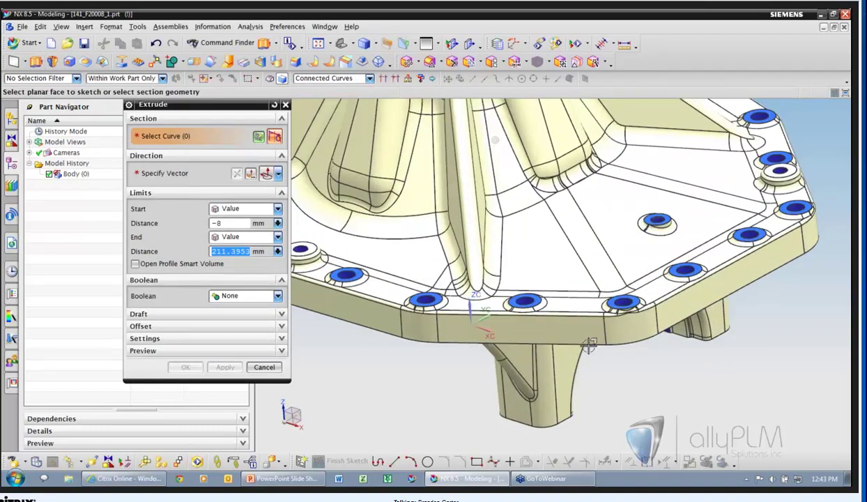
pyautogui.click(421, 78)
pyautogui.click(162, 119)
pyautogui.click(263, 150)
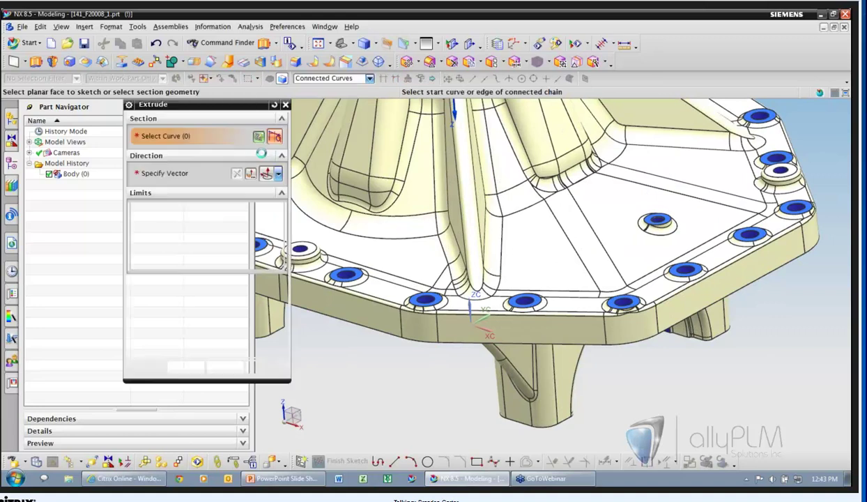
pyautogui.click(599, 343)
pyautogui.click(393, 332)
# Set the extrusion end limit to 125 mm
pyautogui.moveTo(541, 376); pyautogui.dragTo(617, 264, button='middle')
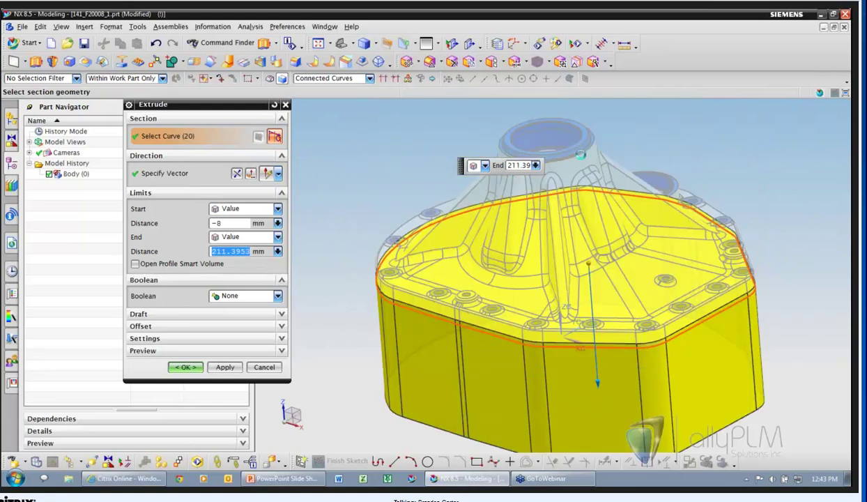
pyautogui.moveTo(597, 384); pyautogui.dragTo(602, 368, button='middle')
pyautogui.moveTo(602, 368); pyautogui.dragTo(593, 307)
pyautogui.moveTo(595, 380); pyautogui.dragTo(595, 396, button='middle')
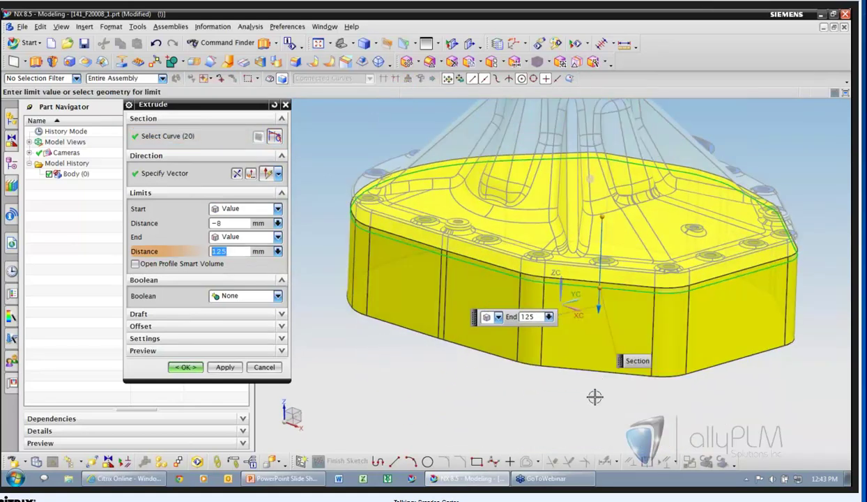
pyautogui.scroll(5, 594, 396)
pyautogui.moveTo(606, 354); pyautogui.dragTo(602, 289, button='middle')
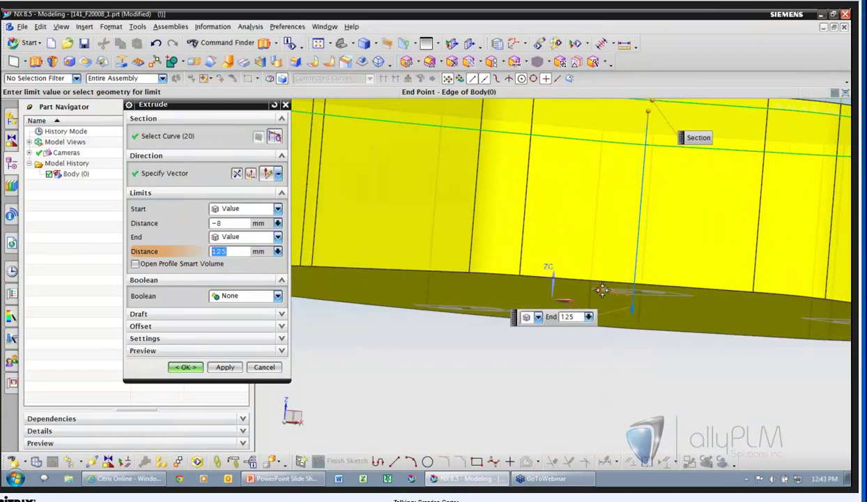
pyautogui.moveTo(576, 325); pyautogui.dragTo(631, 195, button='middle')
# Snap the start limit to a rim endpoint (−29.1046 mm) and create Extrude (1)
pyautogui.click(630, 194)
pyautogui.rightClick(631, 196)
pyautogui.click(645, 215)
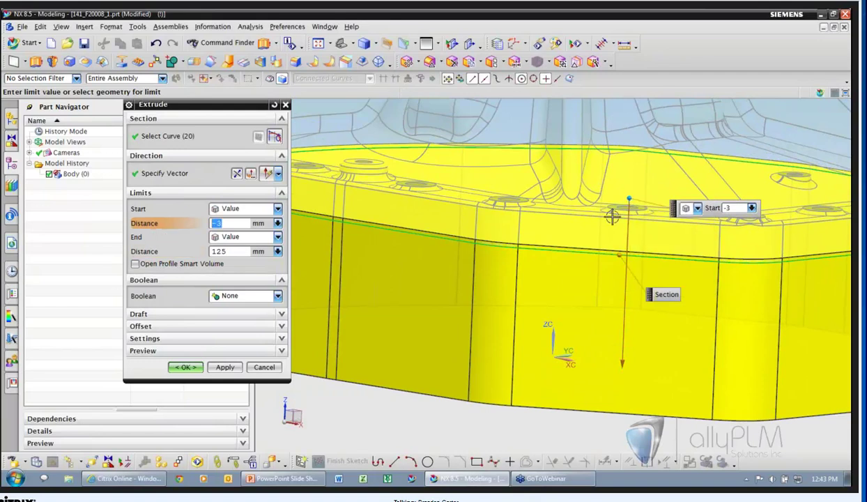
pyautogui.click(519, 208)
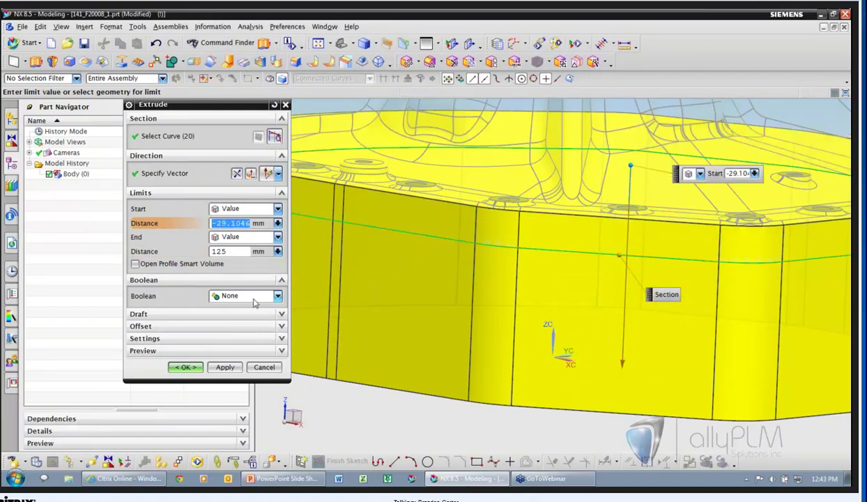
pyautogui.click(224, 368)
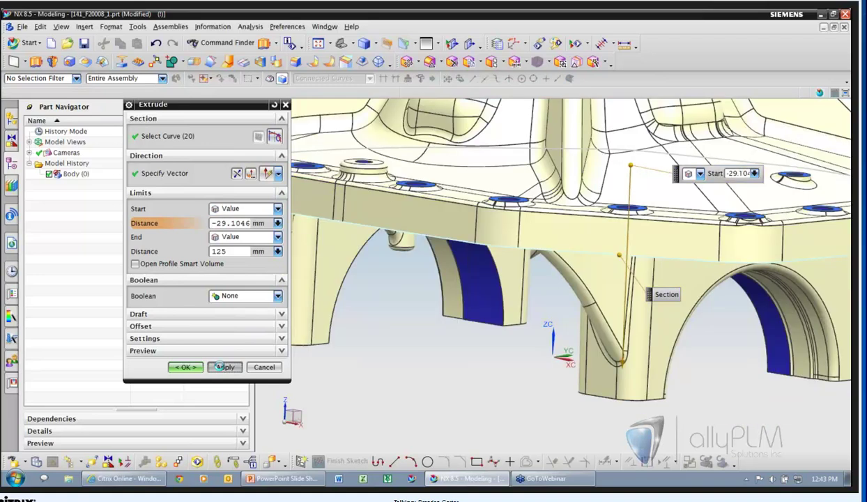
pyautogui.scroll(-3, 469, 374)
pyautogui.moveTo(468, 374); pyautogui.dragTo(402, 173, button='middle')
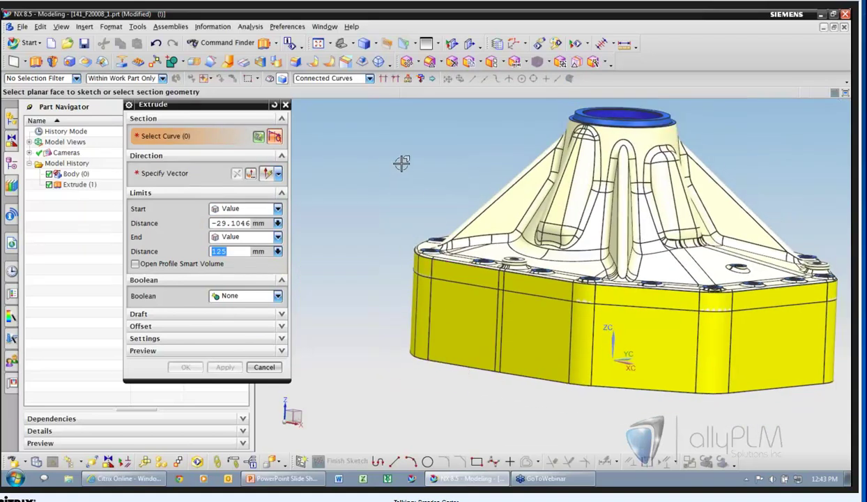
# Extrude the top circular edge with its end snapped to a flange edge at 211.3953 mm
pyautogui.scroll(-3, 402, 167)
pyautogui.scroll(1, 561, 166)
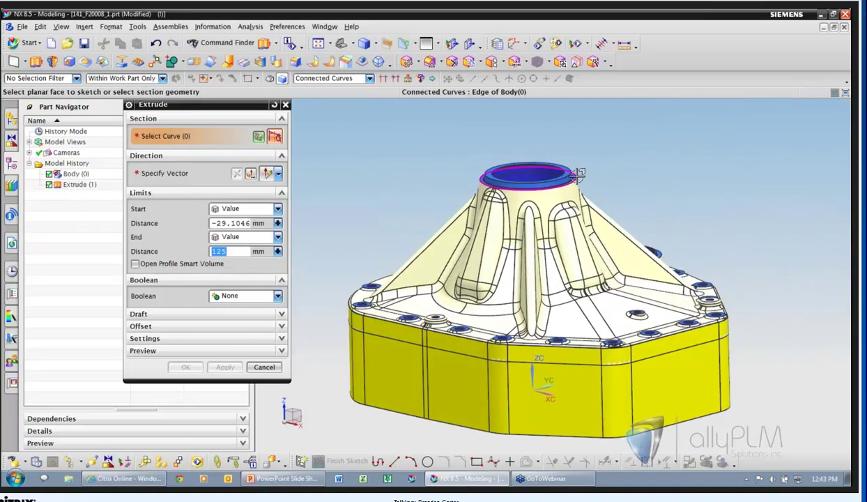
pyautogui.click(558, 172)
pyautogui.rightClick(529, 253)
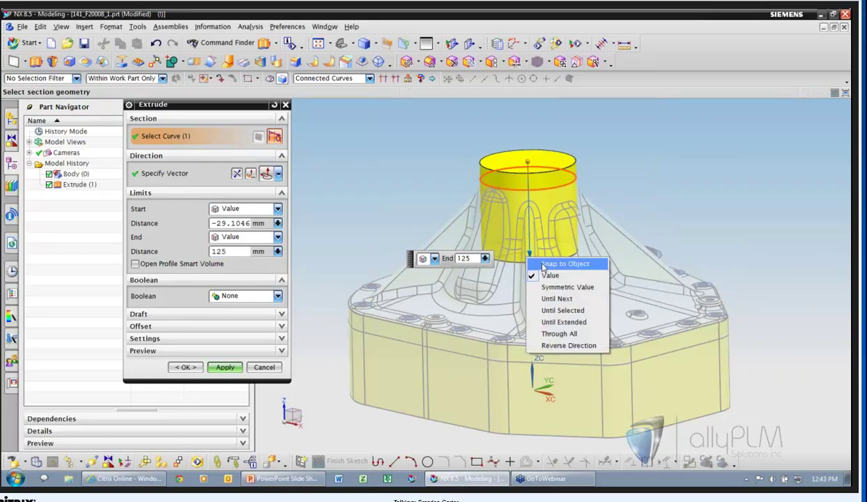
pyautogui.click(526, 254)
pyautogui.scroll(3, 536, 284)
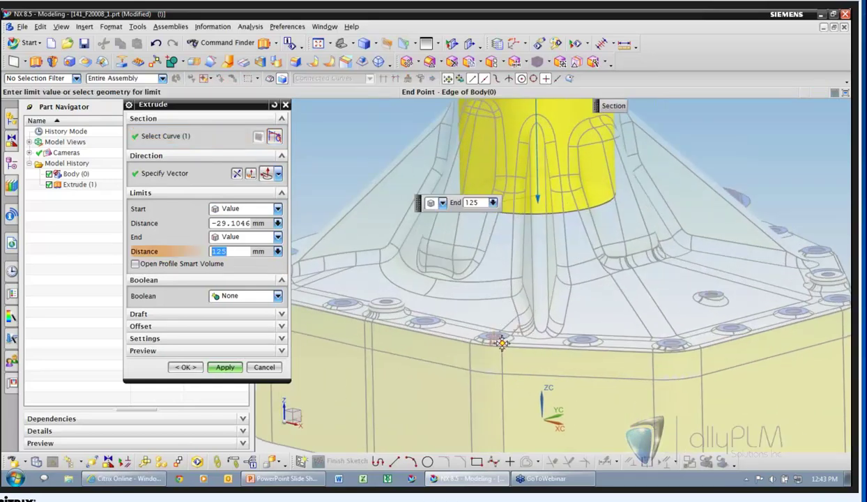
pyautogui.click(551, 318)
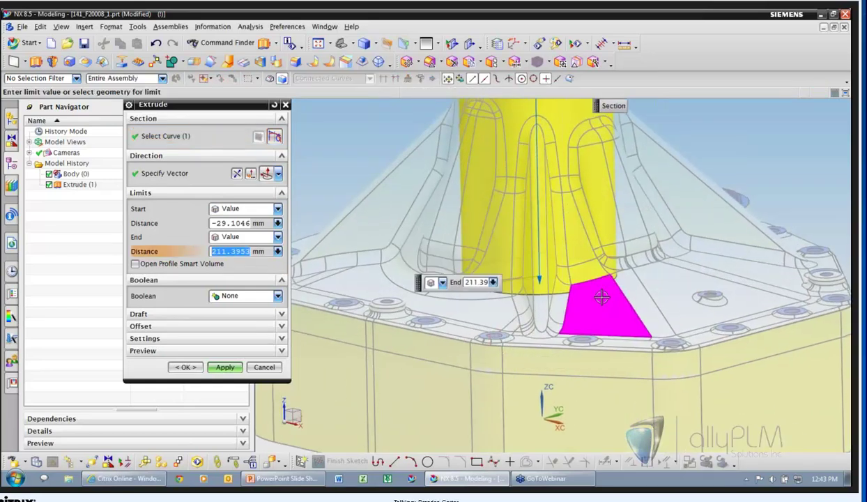
# Snap the start limit to −9.5 mm, create Extrude (2), and fit the view
pyautogui.scroll(-3, 577, 251)
pyautogui.click(543, 152)
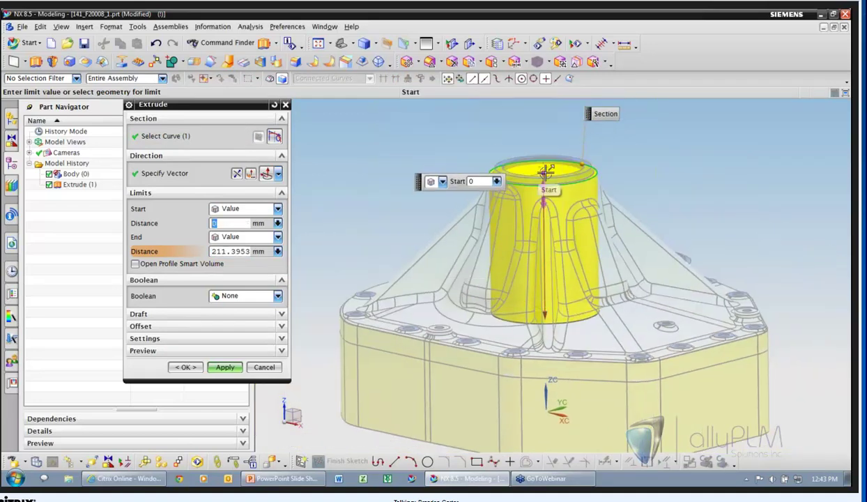
pyautogui.rightClick(547, 174)
pyautogui.click(584, 197)
pyautogui.click(185, 366)
pyautogui.hotkey('ctrl', 'f')
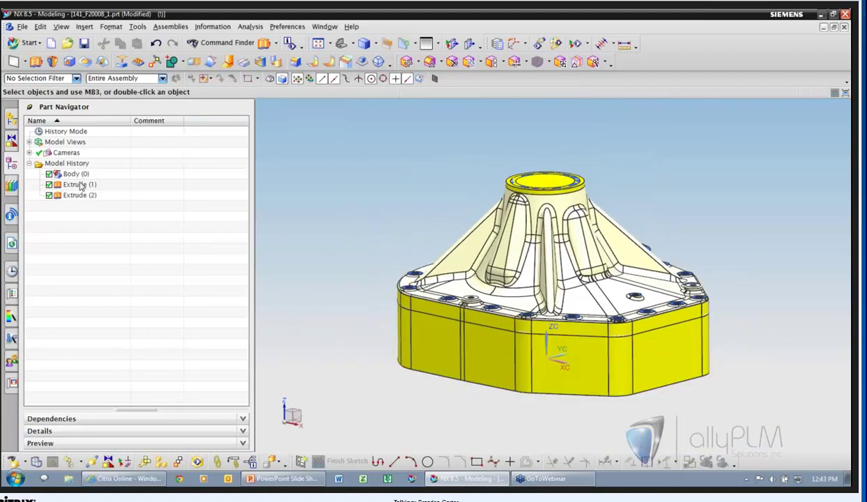
# Hide Body (0) and unite the base block (target) with the cylinder (tool)
pyautogui.rightClick(98, 174)
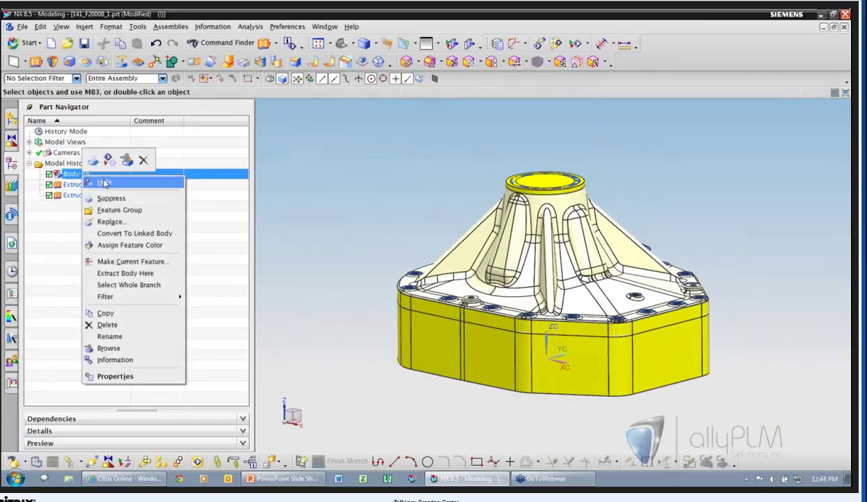
pyautogui.click(105, 181)
pyautogui.click(171, 61)
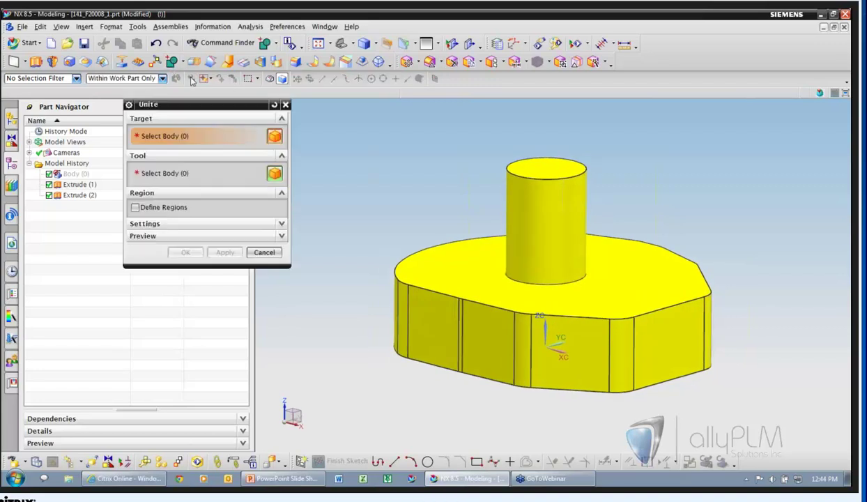
pyautogui.click(571, 354)
pyautogui.click(547, 216)
pyautogui.click(179, 235)
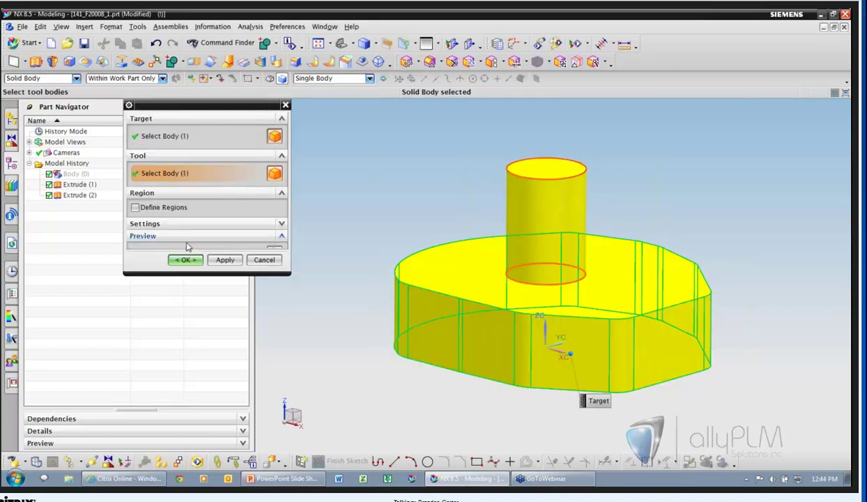
pyautogui.click(184, 276)
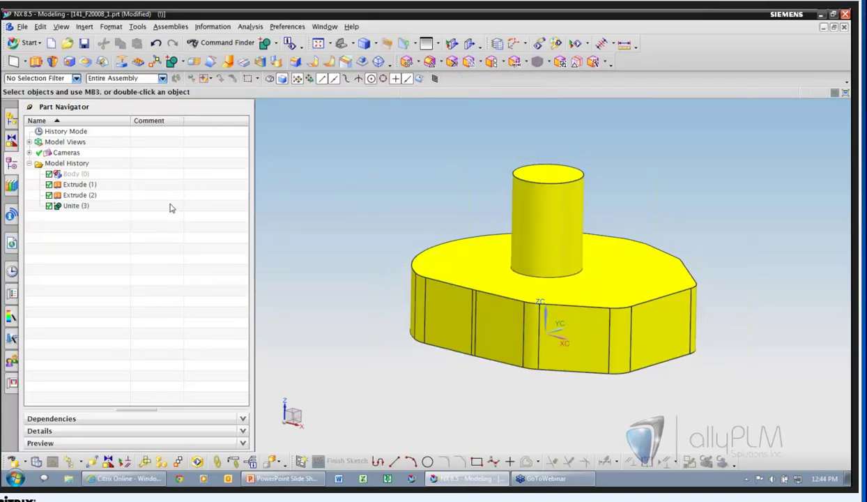
# Show the detailed housing Body (0) again and review Extrude (1) and Unite (3)
pyautogui.rightClick(84, 174)
pyautogui.click(108, 184)
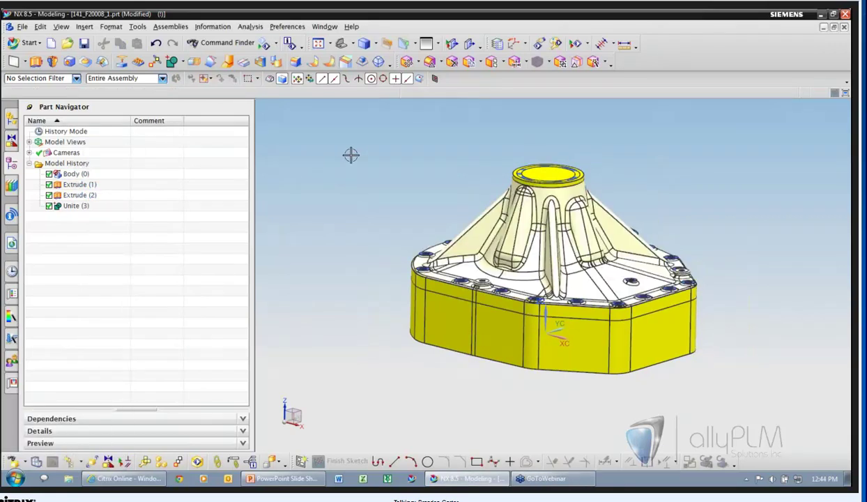
pyautogui.click(83, 185)
pyautogui.click(85, 205)
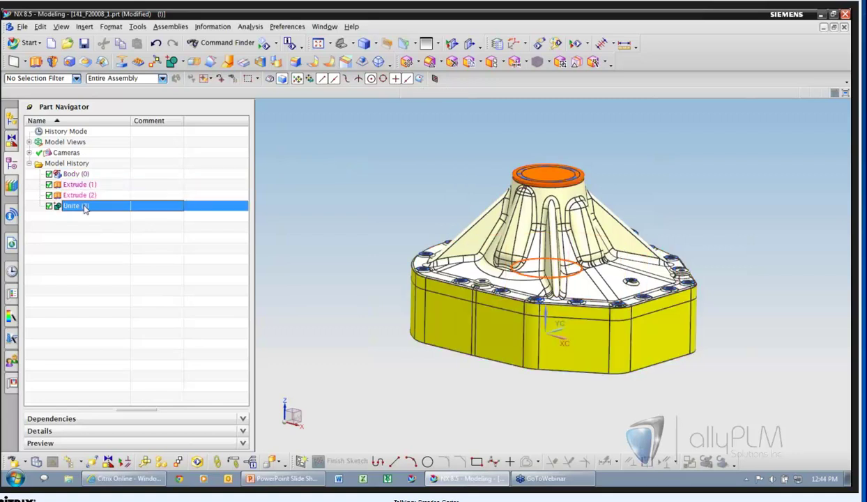
pyautogui.click(299, 212)
pyautogui.click(111, 27)
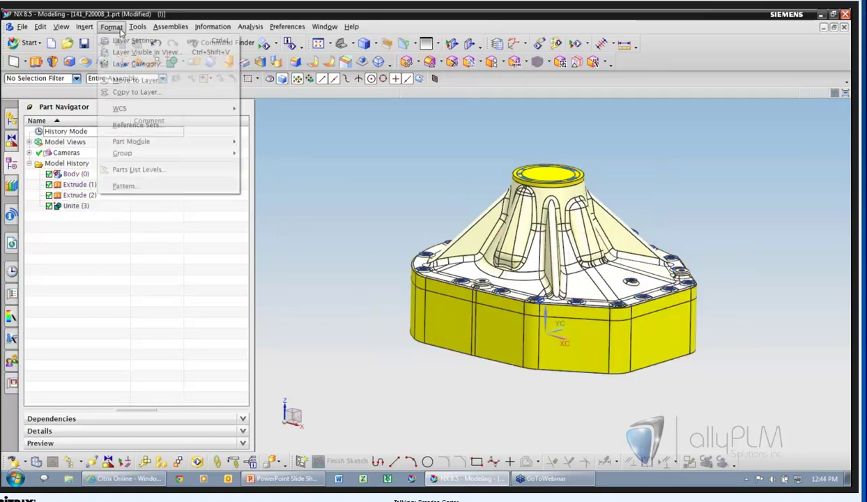
# Remove the envelope body from the MODEL reference set
pyautogui.click(140, 121)
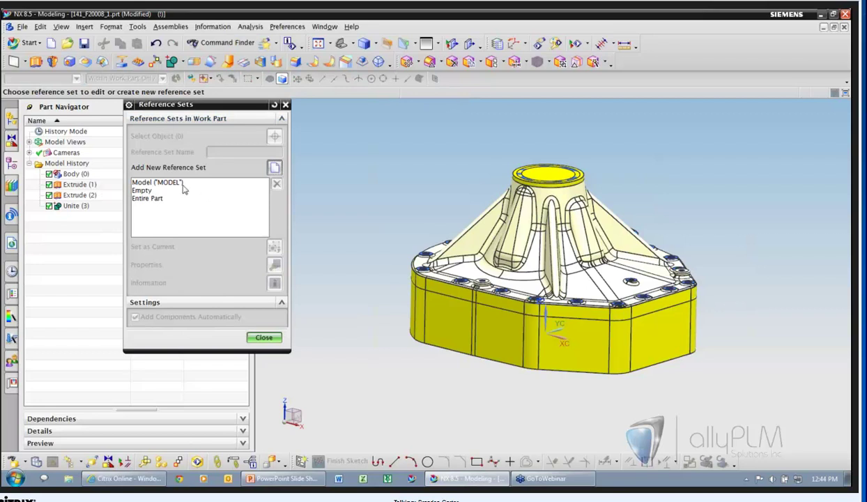
pyautogui.click(165, 183)
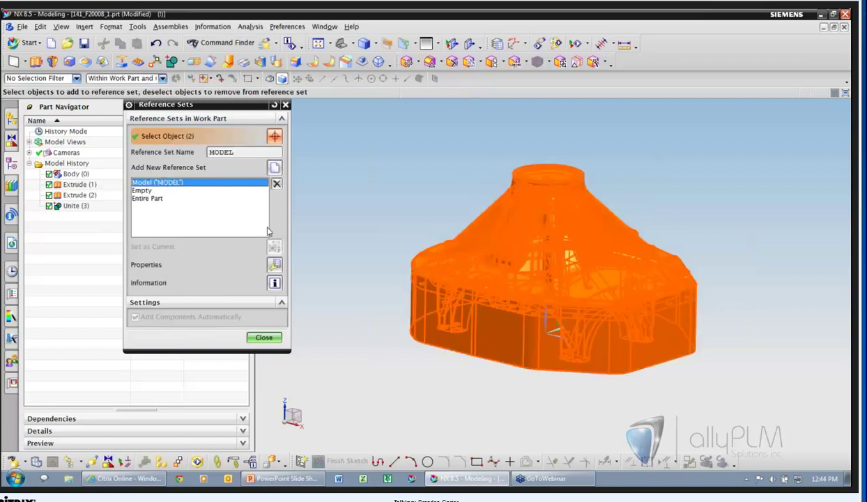
pyautogui.keyDown('shift'); pyautogui.click(418, 320); pyautogui.keyUp('shift')
# Create a SIMPLIFIED reference set containing the envelope body
pyautogui.click(274, 167)
pyautogui.write('a')
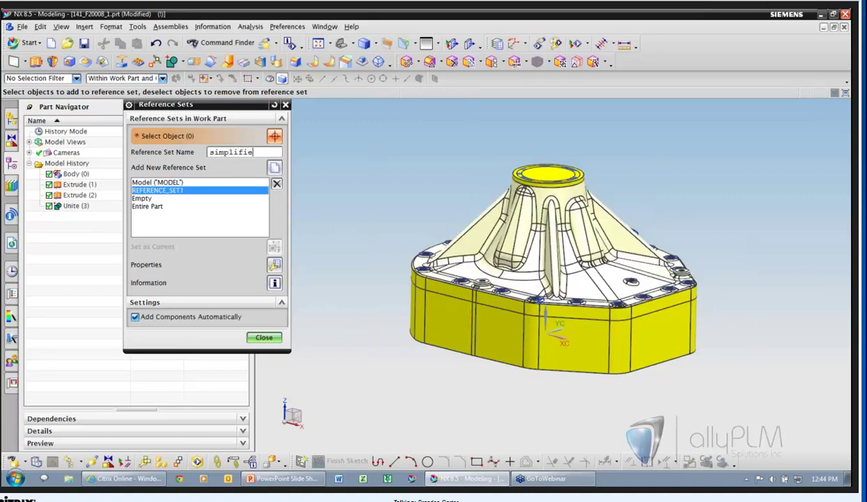
pyautogui.write('implified')
pyautogui.press('Return')
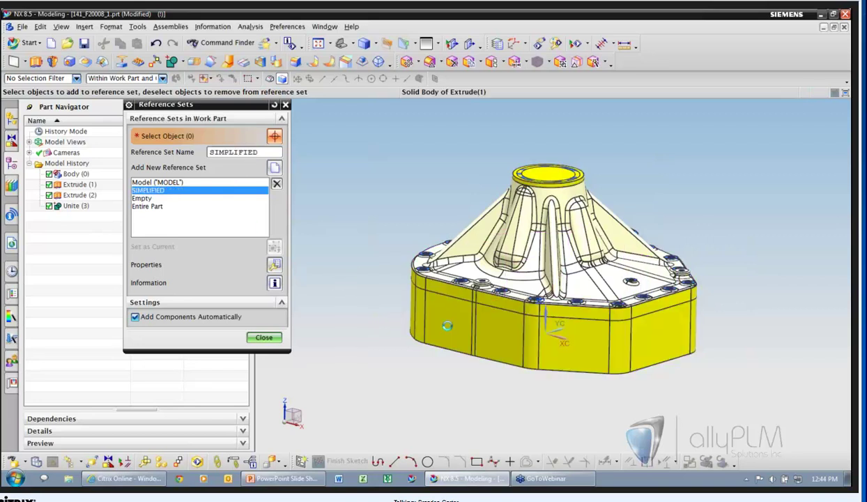
pyautogui.click(432, 315)
pyautogui.click(264, 338)
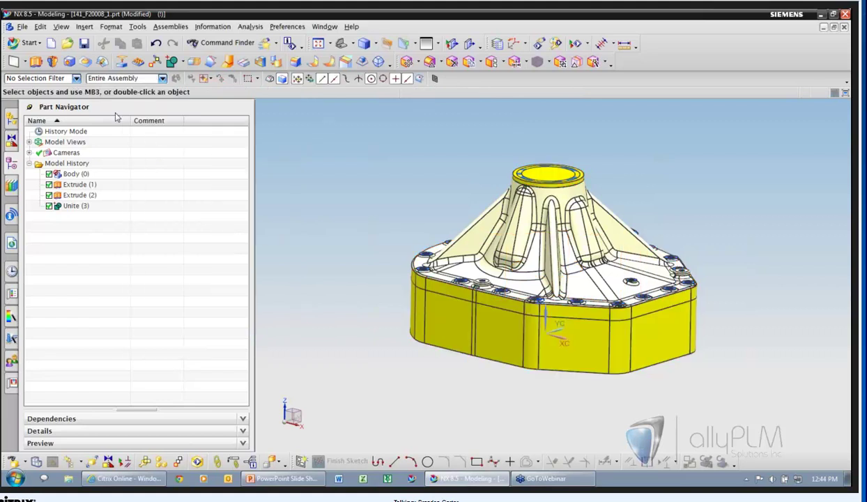
pyautogui.click(11, 117)
# Display the parent assembly 141_F20002_A from the housing component
pyautogui.rightClick(84, 164)
pyautogui.moveTo(154, 202)
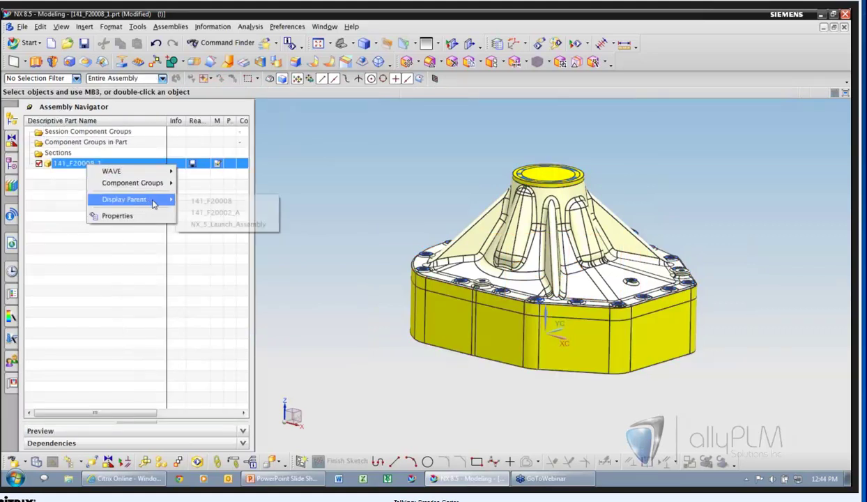
pyautogui.click(212, 212)
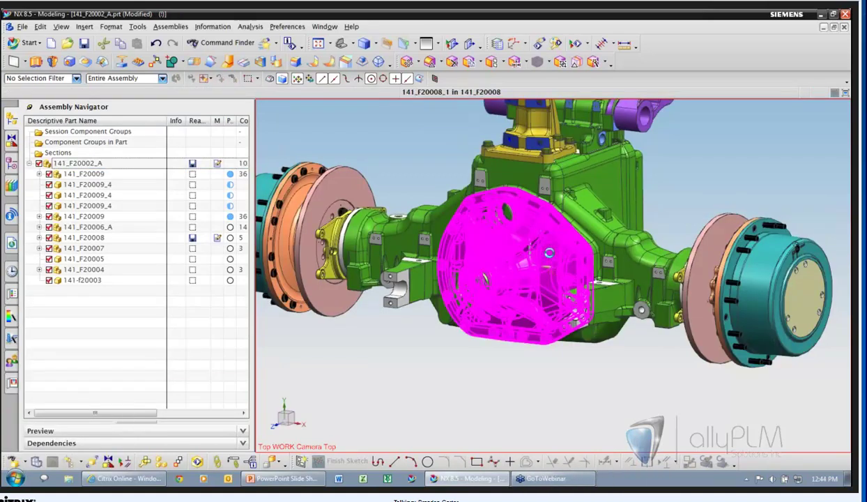
# Switch the housing between reference sets, ending with its SIMPLIFIED solid envelope shown
pyautogui.rightClick(548, 253)
pyautogui.moveTo(658, 123)
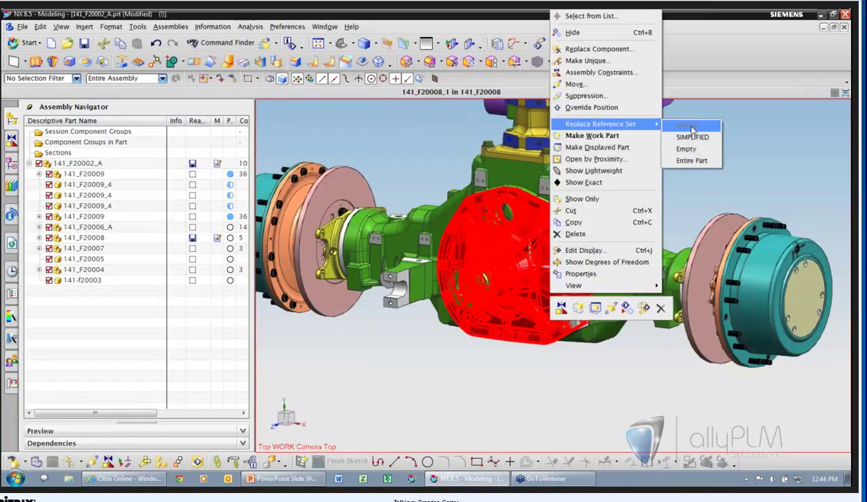
pyautogui.click(691, 138)
pyautogui.rightClick(533, 265)
pyautogui.click(593, 178)
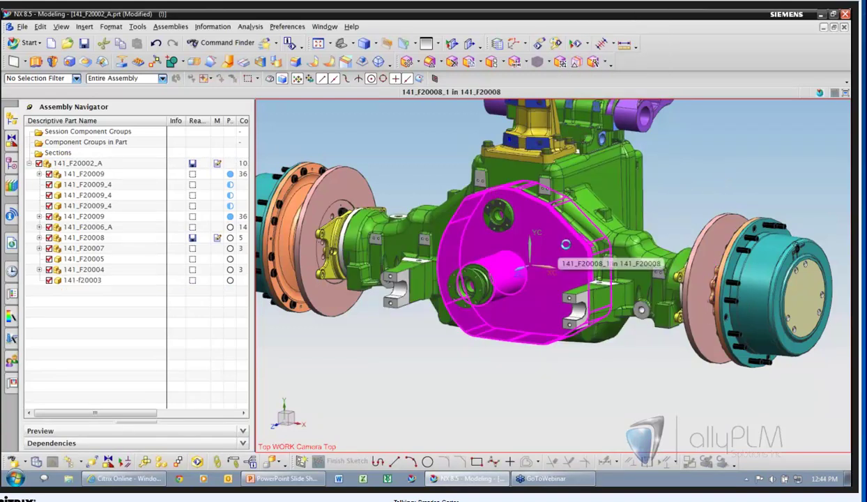
pyautogui.rightClick(558, 248)
pyautogui.moveTo(648, 124)
pyautogui.click(687, 152)
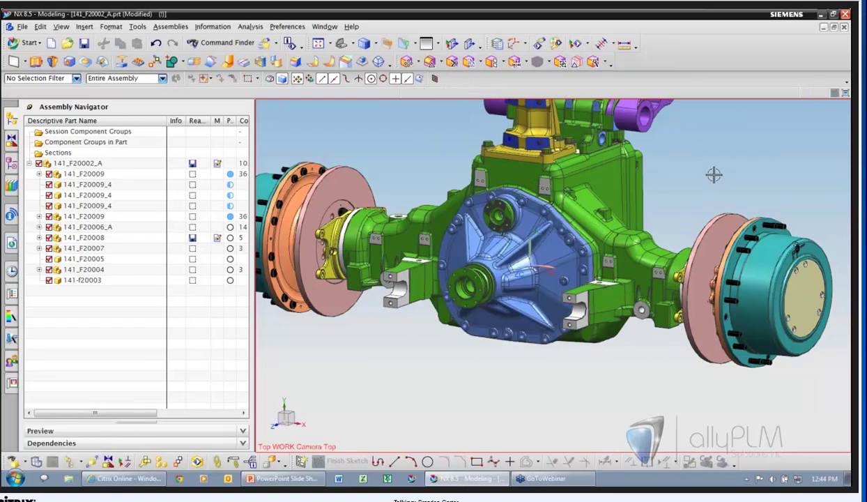
pyautogui.rightClick(537, 240)
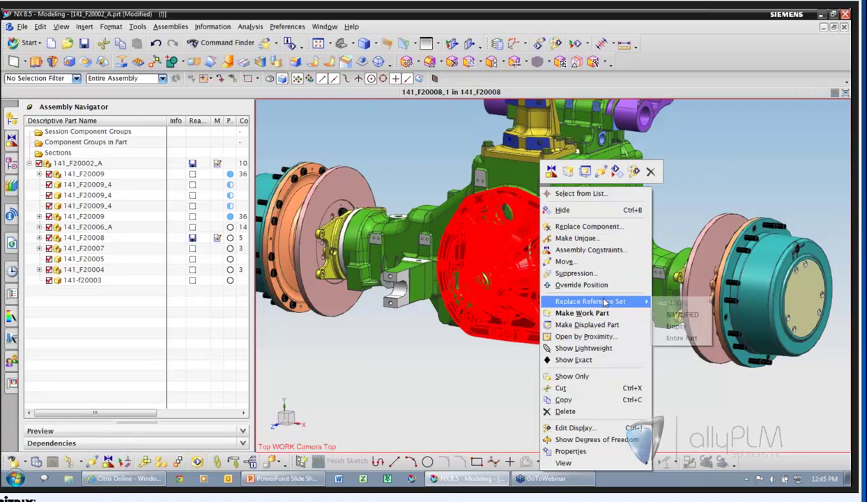
pyautogui.press('Escape')
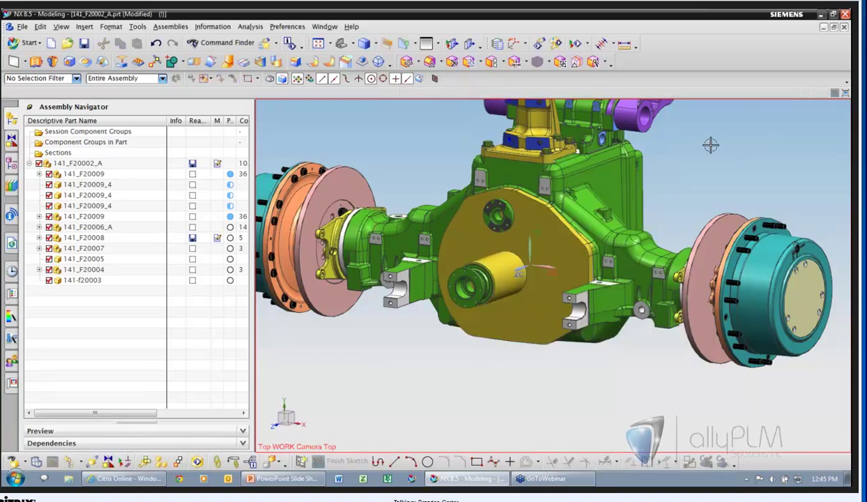
pyautogui.scroll(-3, 710, 144)
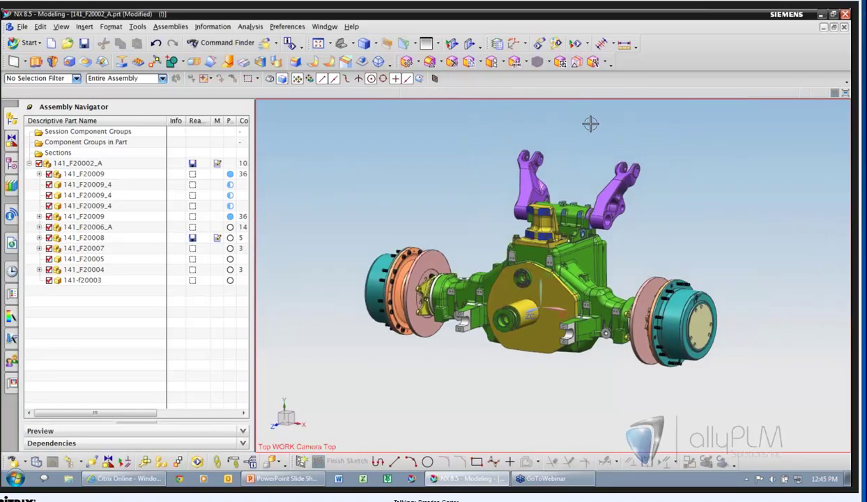
# Display NX_5_Launch_Assembly and make the whole tractor assembly the work part
pyautogui.rightClick(88, 163)
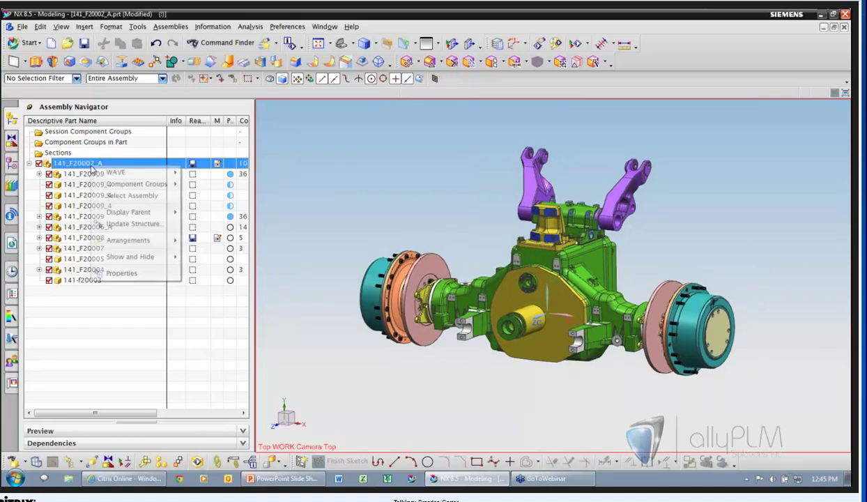
pyautogui.moveTo(149, 212)
pyautogui.click(230, 214)
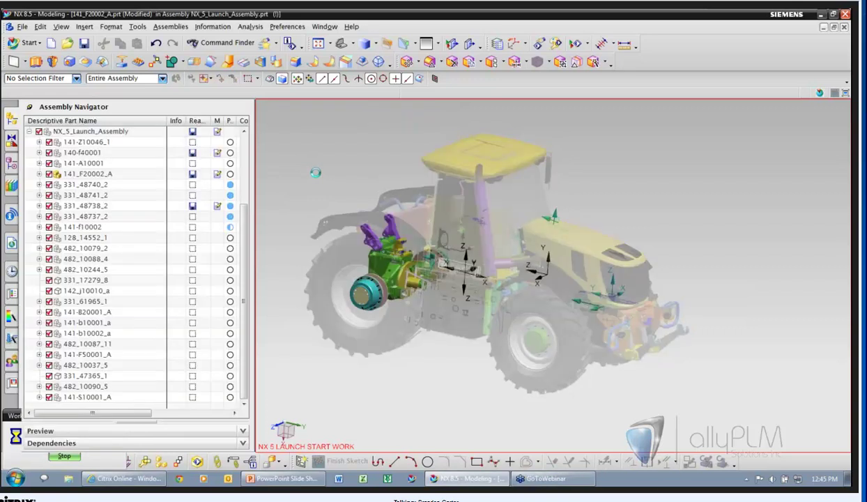
pyautogui.click(93, 131)
pyautogui.doubleClick(93, 131)
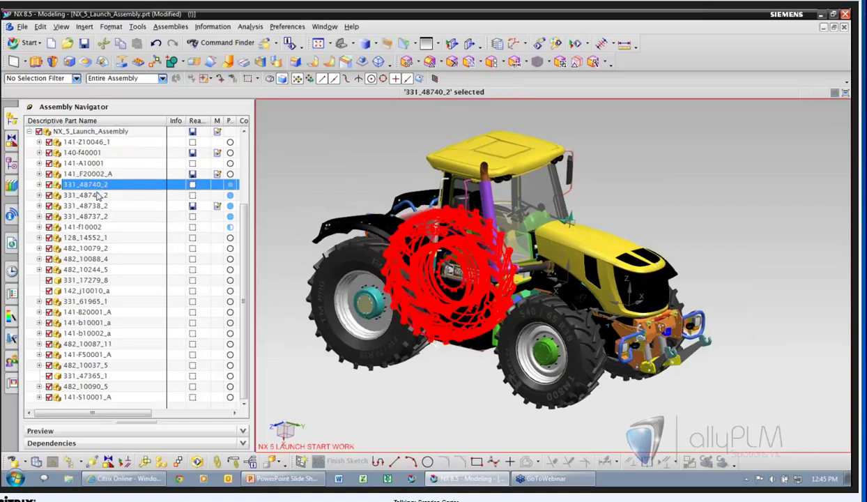
# Make the wheel component 331_48738_2 the displayed part
pyautogui.click(98, 195)
pyautogui.click(95, 206)
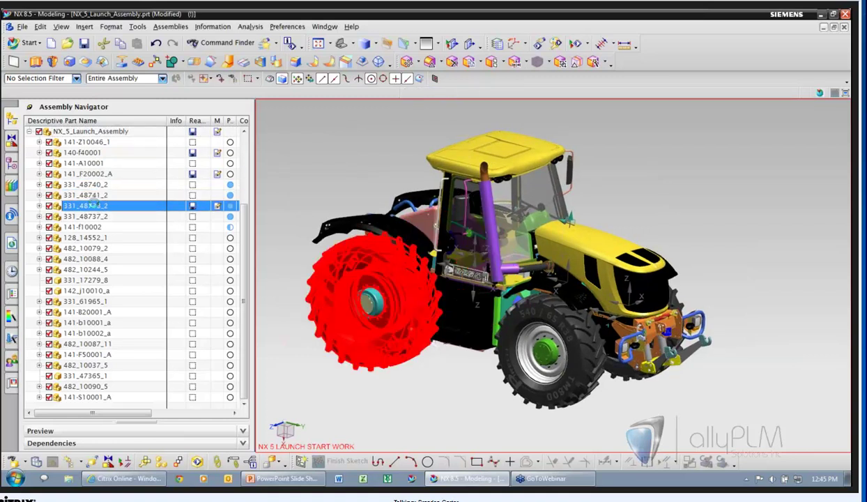
pyautogui.rightClick(97, 206)
pyautogui.click(141, 261)
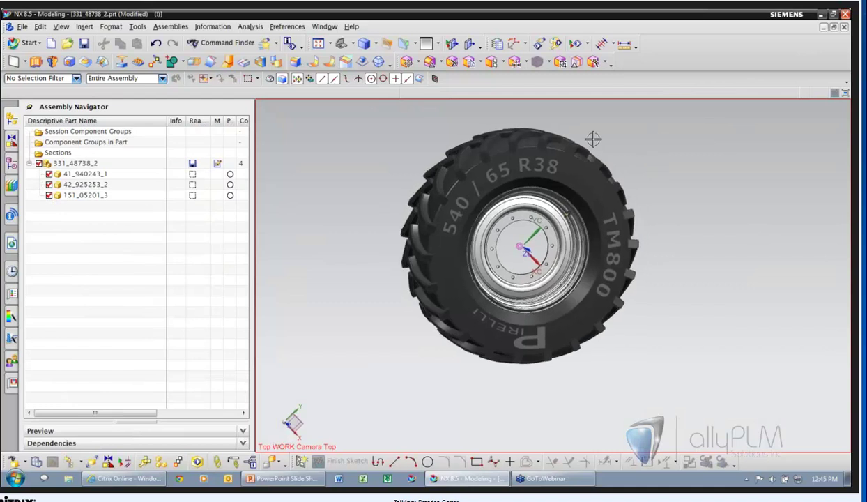
# Launch Simplify Assembly on the wheel and advance past the welcome page to Link bodies
pyautogui.moveTo(592, 139); pyautogui.dragTo(551, 143, button='middle')
pyautogui.click(171, 27)
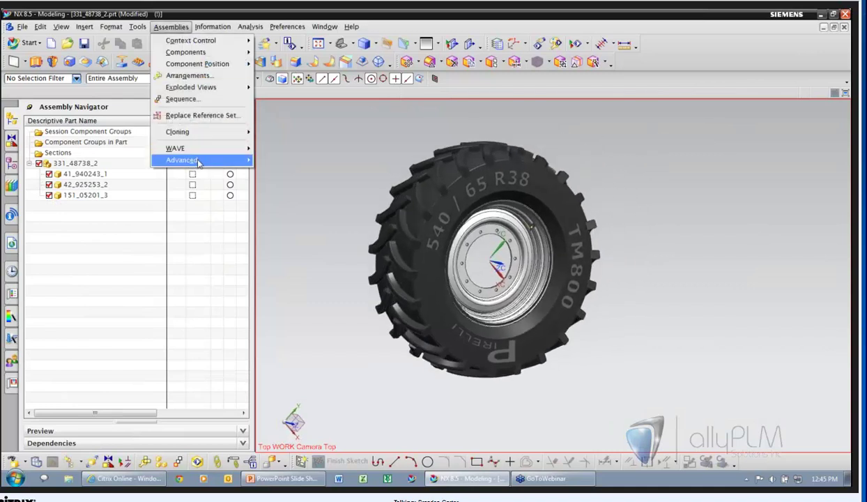
pyautogui.moveTo(199, 161)
pyautogui.click(307, 184)
pyautogui.moveTo(787, 192); pyautogui.dragTo(551, 149, button='middle')
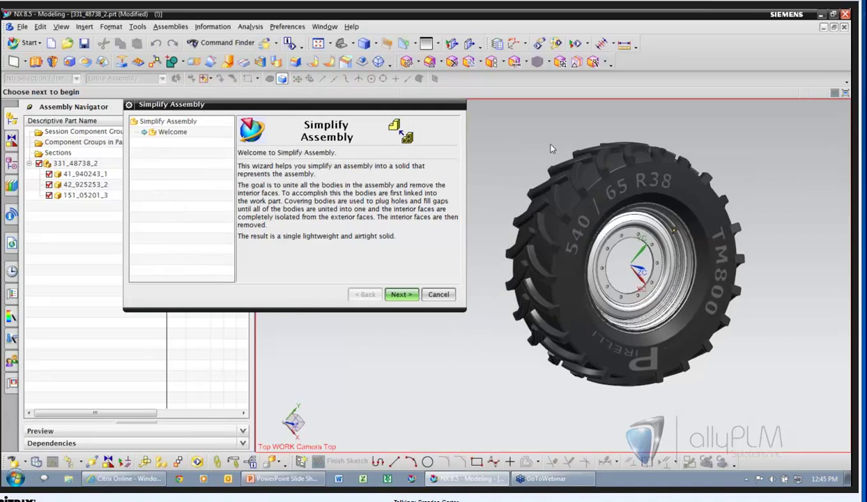
pyautogui.click(400, 294)
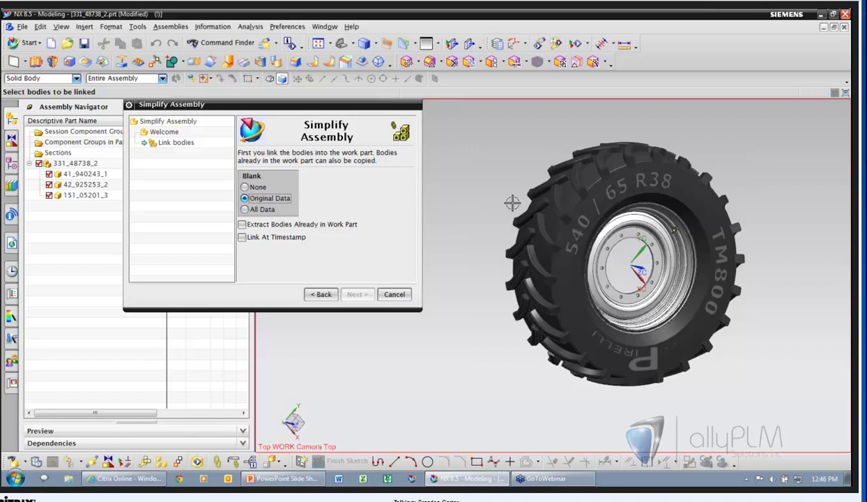
# Box-select all eight wheel bodies and link them into the work part
pyautogui.moveTo(484, 117); pyautogui.dragTo(775, 410)
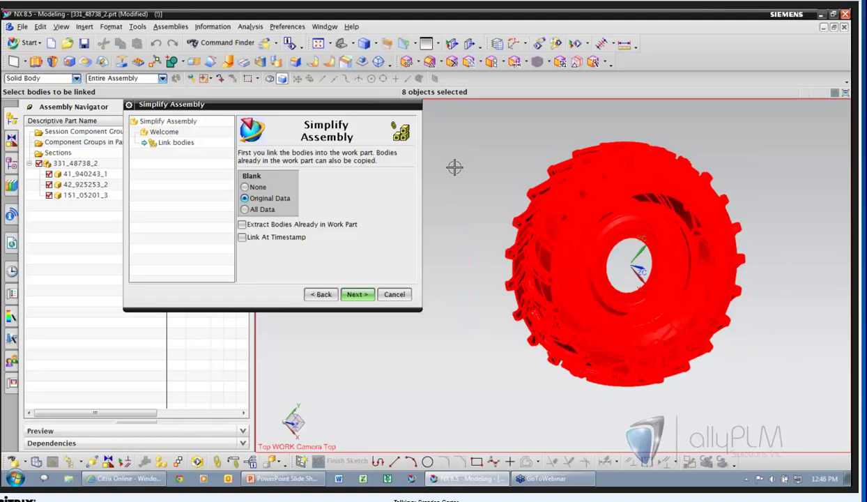
pyautogui.click(359, 293)
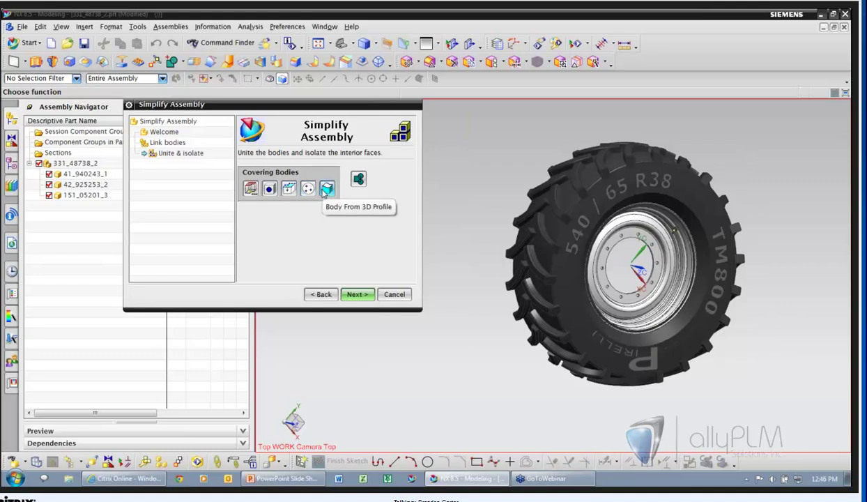
# Apply Plug Circular Holes to all the tire bodies and preview the holes found
pyautogui.click(270, 189)
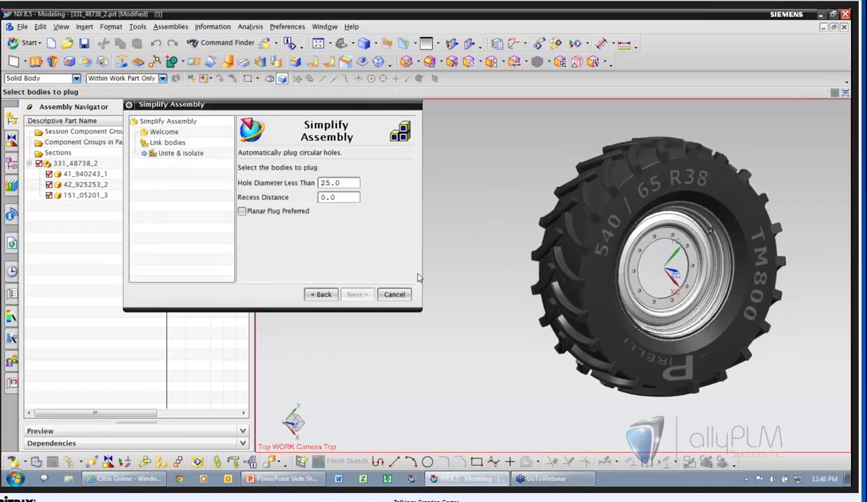
pyautogui.moveTo(503, 122); pyautogui.dragTo(718, 296)
pyautogui.click(356, 294)
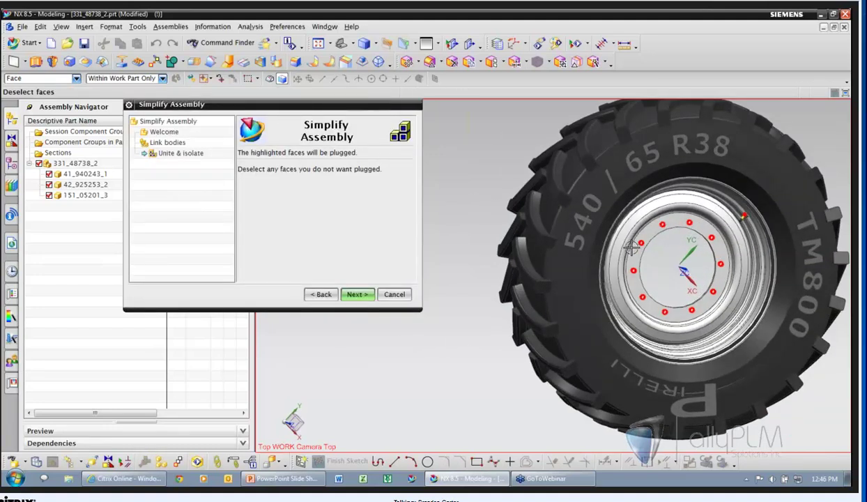
# Set the Hole Diameter Less Than limit to 100 and preview the hub holes to plug
pyautogui.click(335, 295)
pyautogui.doubleClick(348, 183)
pyautogui.write('500')
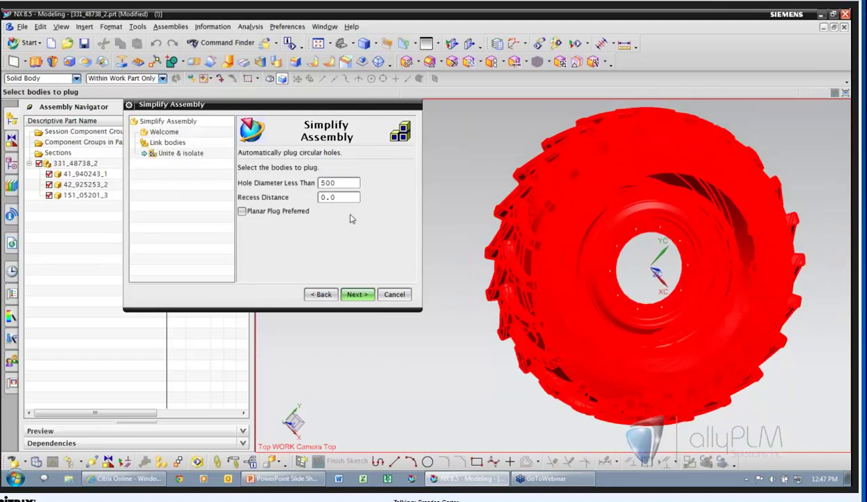
pyautogui.click(357, 294)
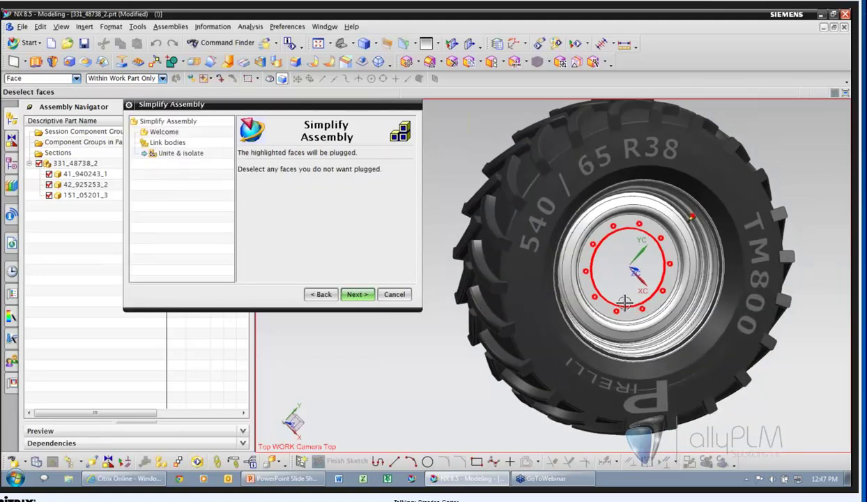
pyautogui.click(320, 293)
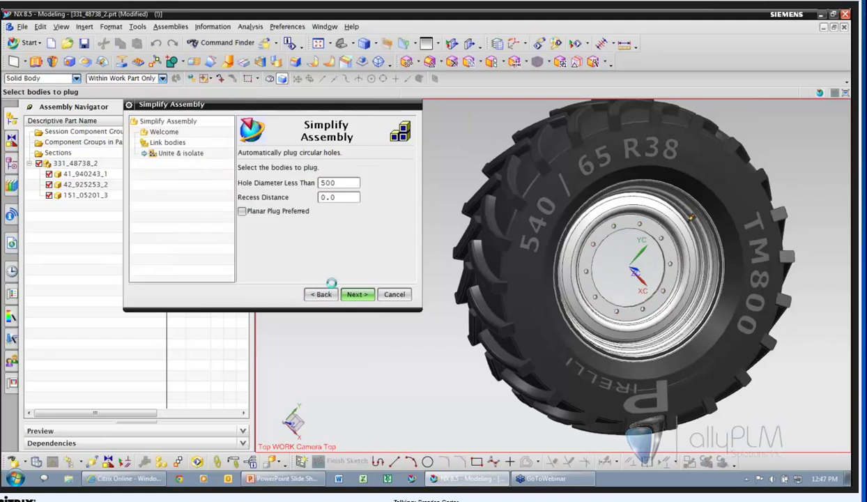
pyautogui.moveTo(351, 183); pyautogui.dragTo(278, 174)
pyautogui.write('1000')
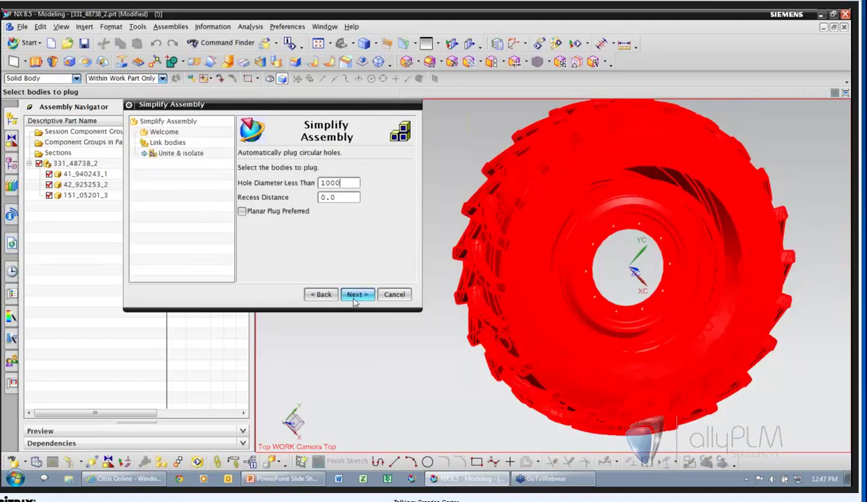
pyautogui.click(347, 294)
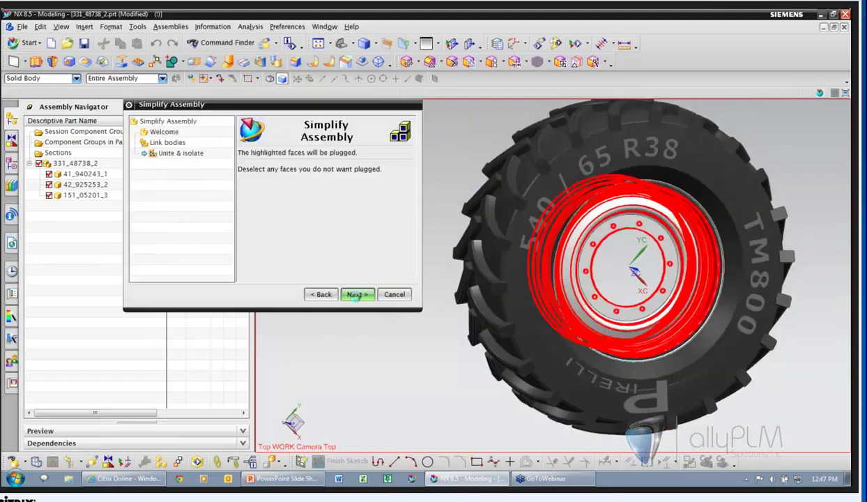
pyautogui.moveTo(693, 299); pyautogui.dragTo(658, 294, button='middle')
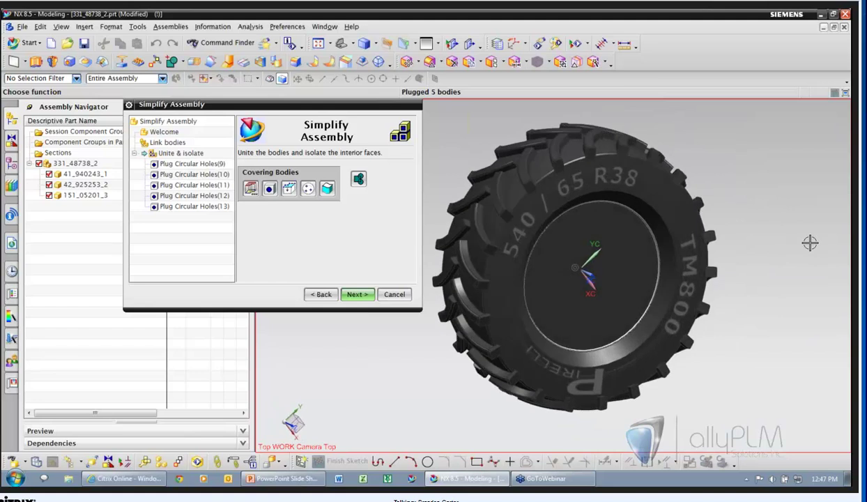
# Unite all the wheel bodies with Unite All
pyautogui.click(358, 179)
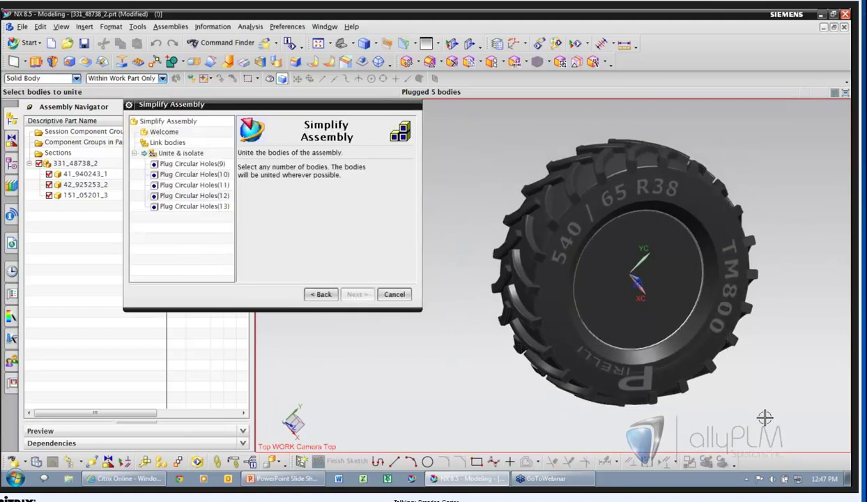
pyautogui.hotkey('ctrl', 'a')
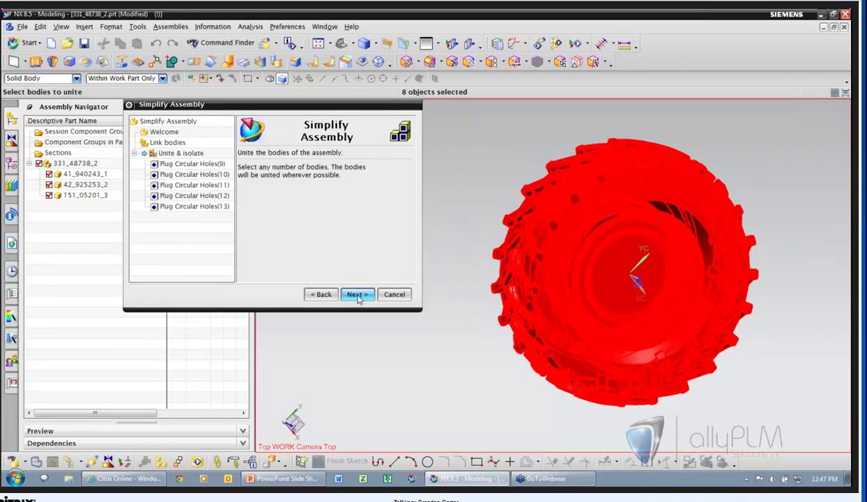
pyautogui.click(357, 294)
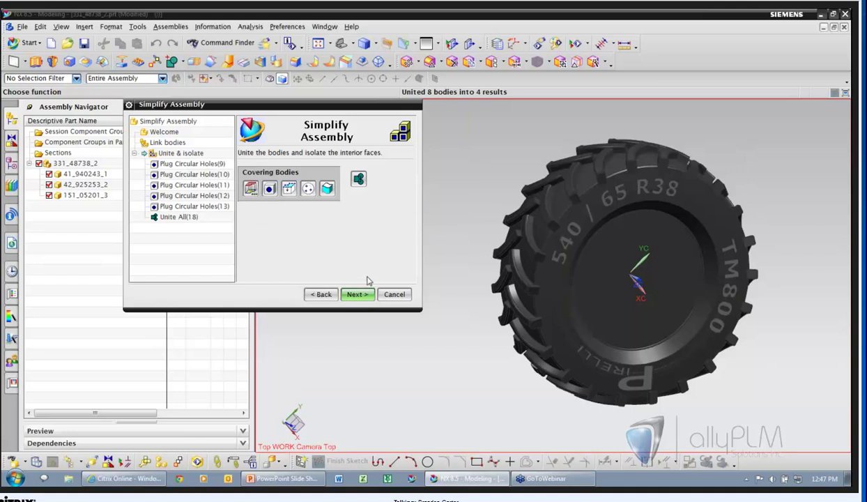
# Heal boundaries using the tire's outer sidewall as the exterior face
pyautogui.click(365, 296)
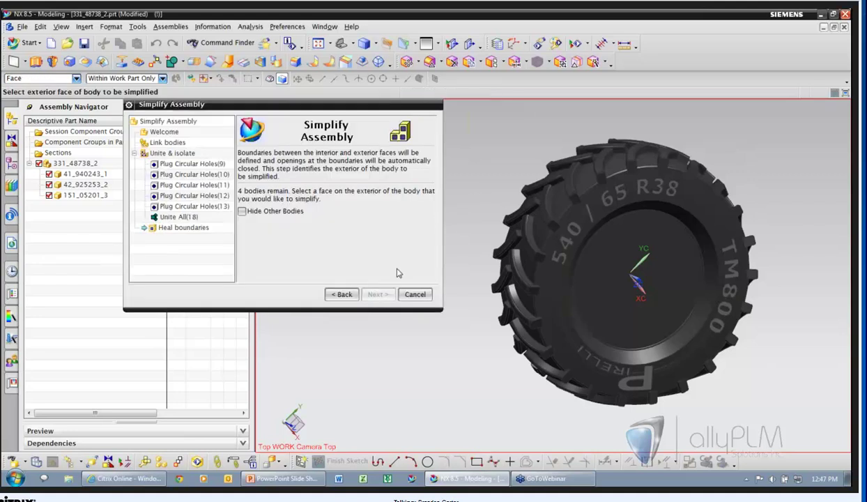
pyautogui.click(528, 269)
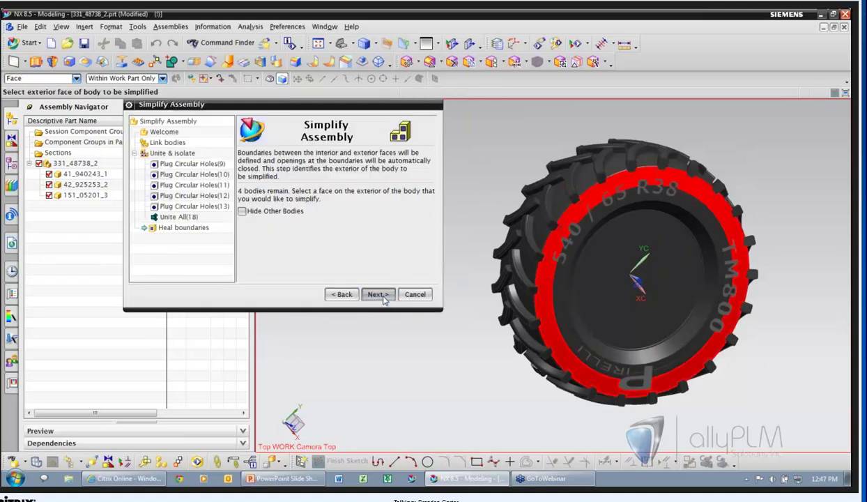
pyautogui.click(377, 294)
pyautogui.click(354, 294)
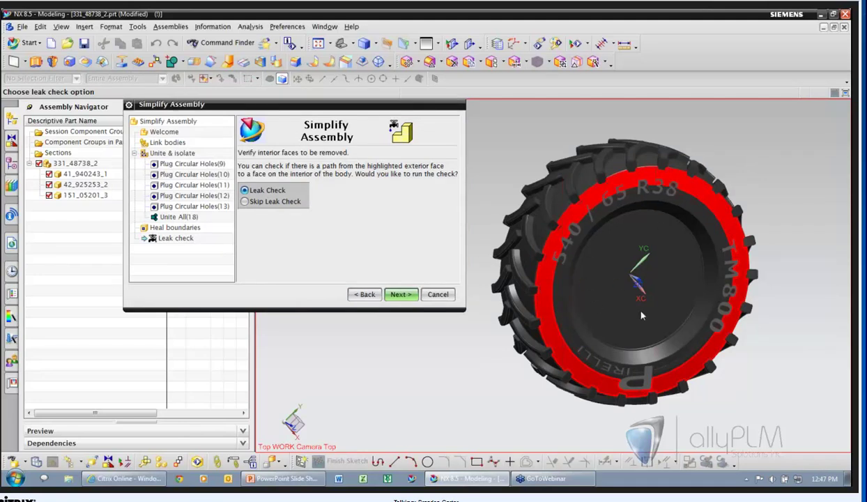
# Skip the leak check and finish the simplified wheel solid
pyautogui.click(277, 201)
pyautogui.click(398, 294)
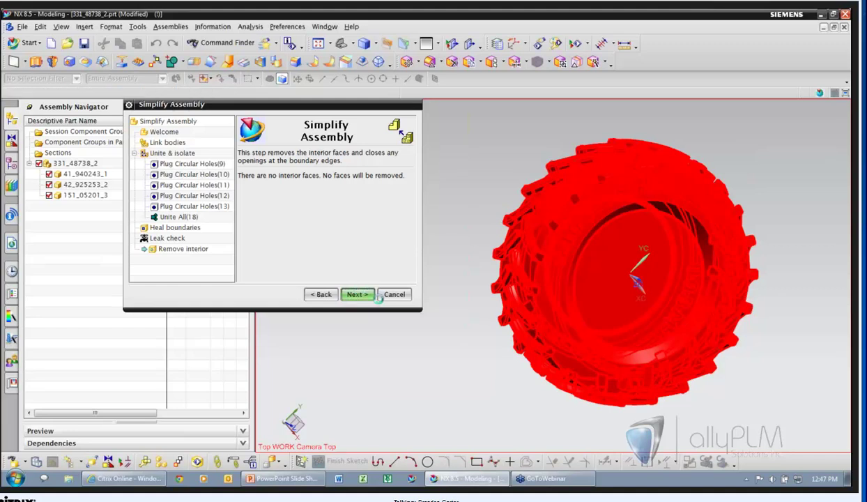
pyautogui.click(355, 295)
pyautogui.click(359, 295)
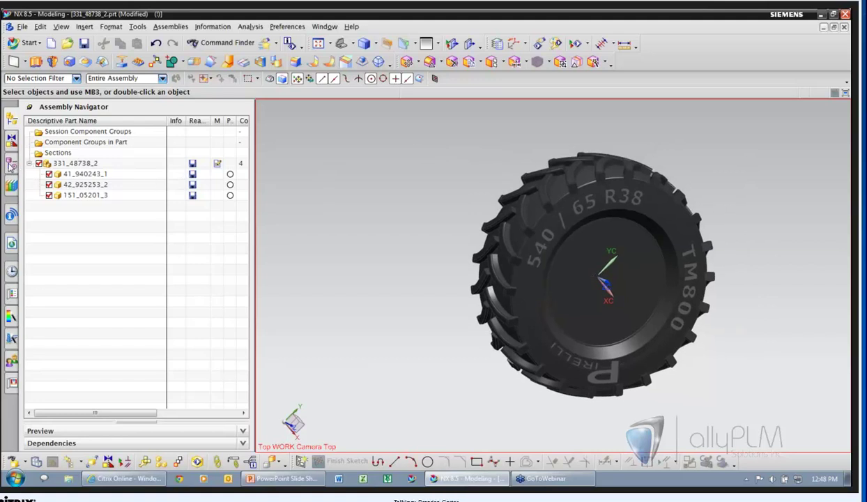
# Check Model History for the Simplify Assembly feature, then Display Parent from 331_48738_2
pyautogui.click(10, 165)
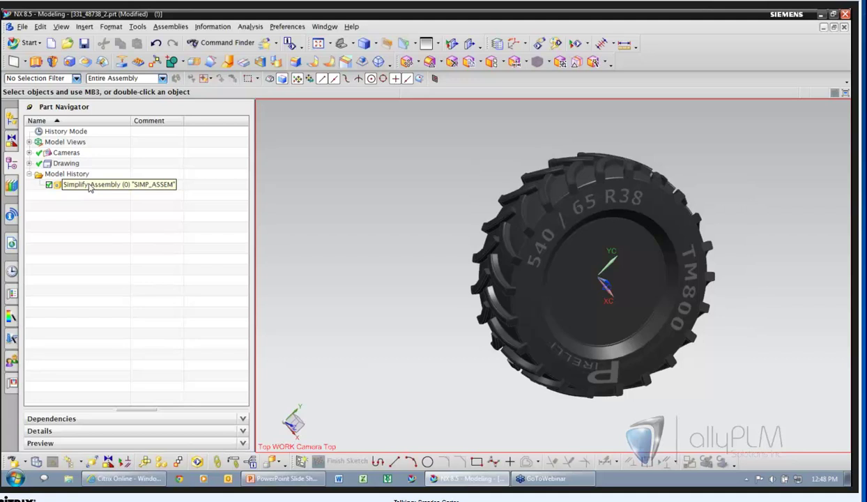
pyautogui.click(11, 121)
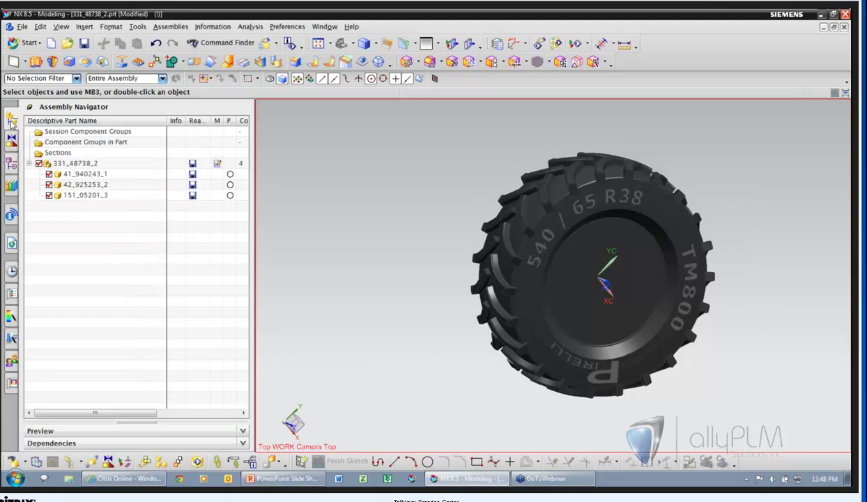
pyautogui.rightClick(79, 164)
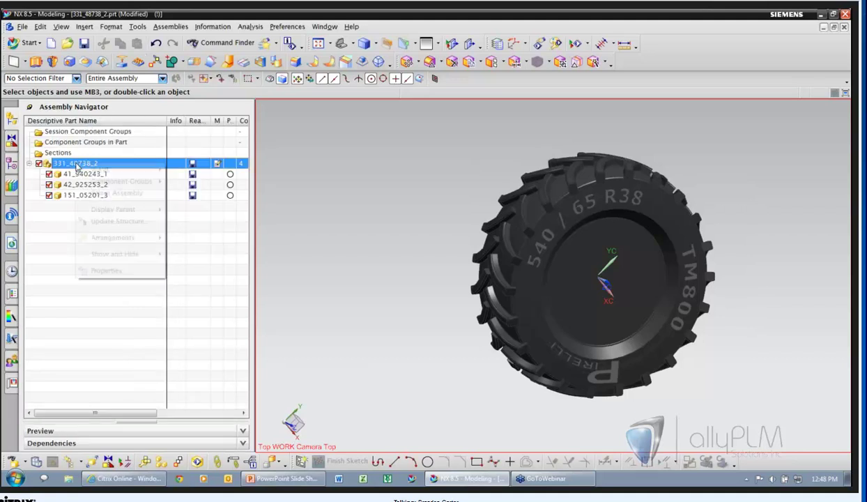
pyautogui.moveTo(139, 208)
pyautogui.click(198, 206)
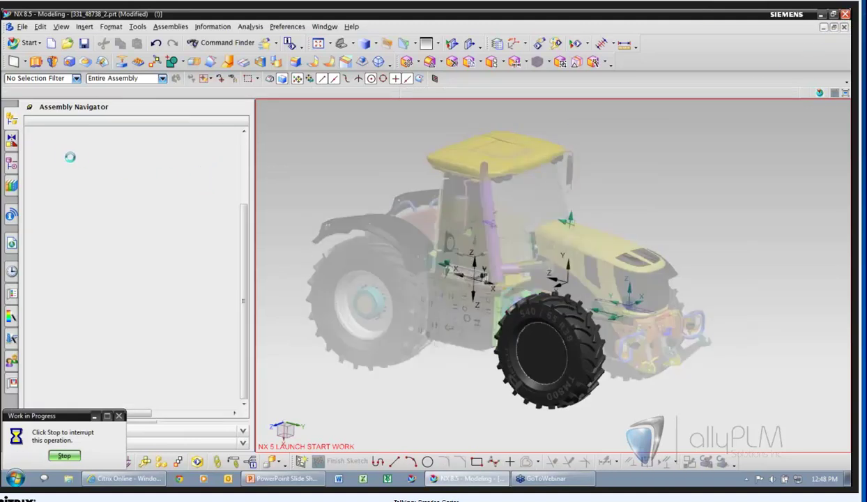
# Make the top assembly the work part and display 331_48741_2 on its own
pyautogui.doubleClick(91, 132)
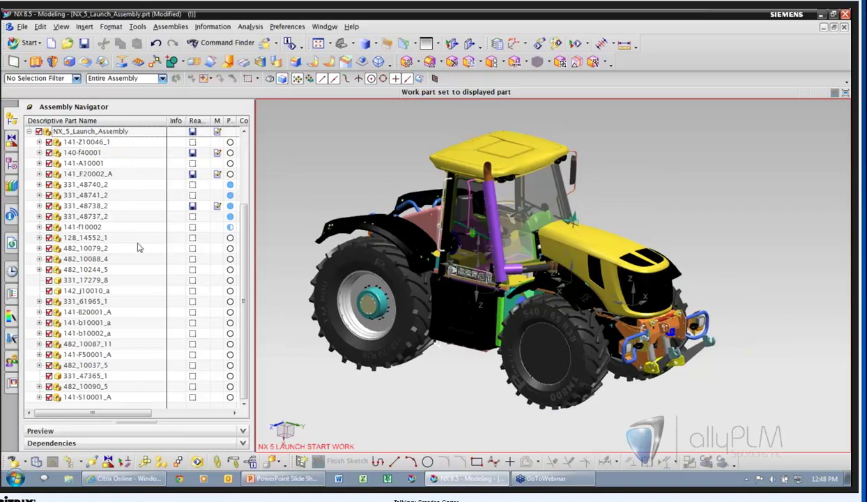
pyautogui.click(103, 196)
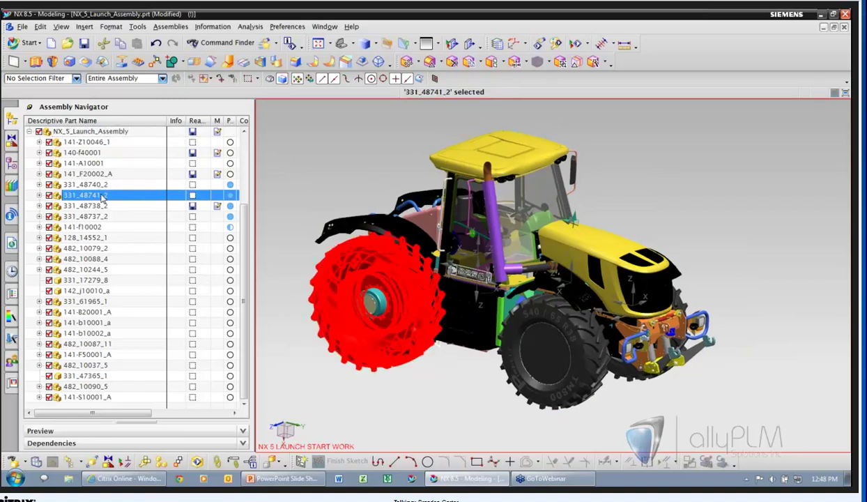
pyautogui.rightClick(103, 196)
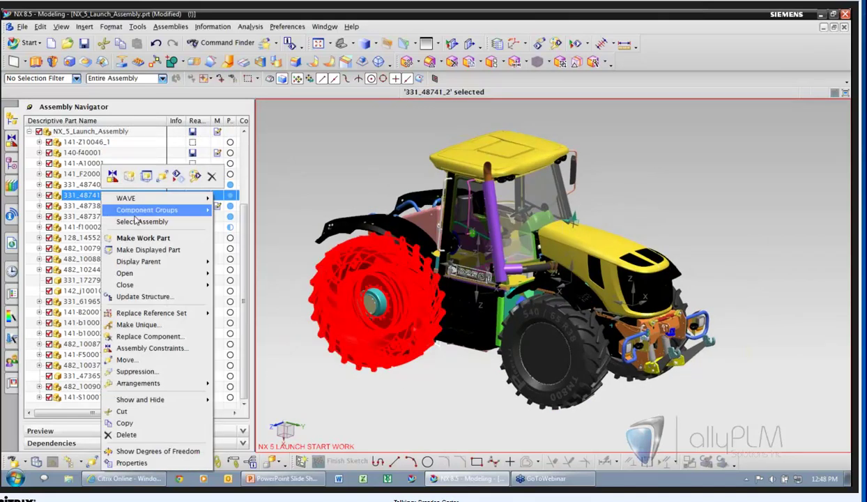
pyautogui.click(148, 250)
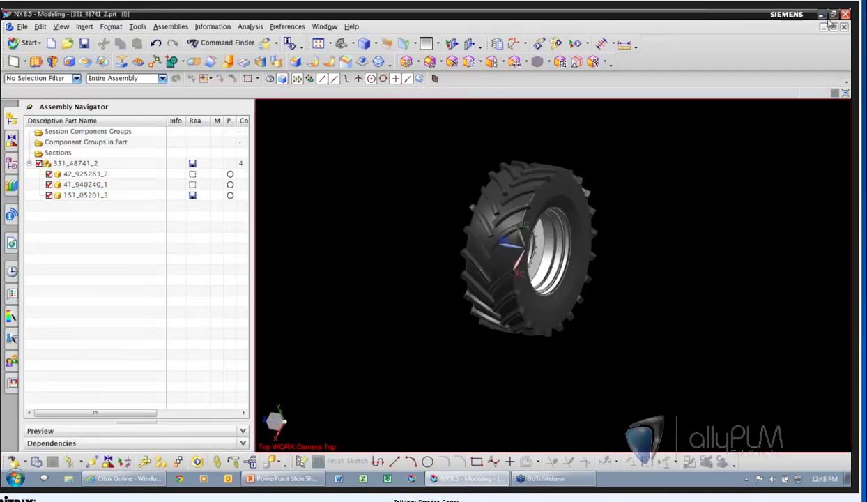
# Set a Graduated Light Grey background and orbit and zoom the wheel into view
pyautogui.click(433, 43)
pyautogui.click(467, 67)
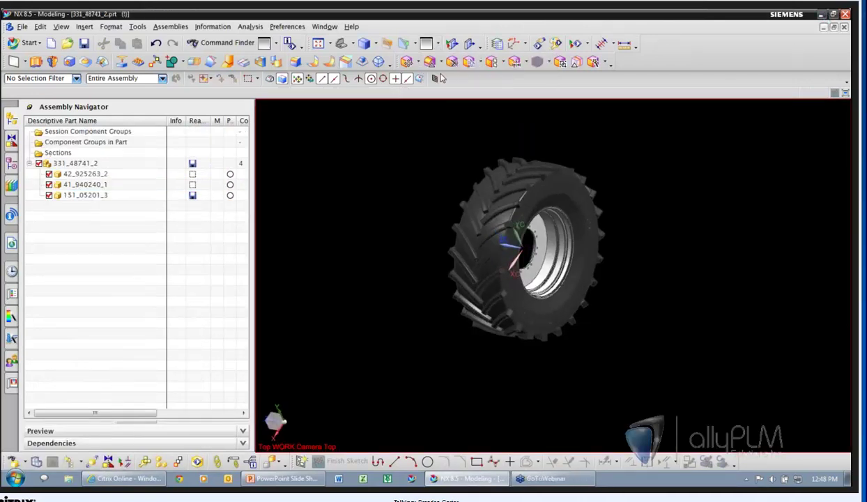
pyautogui.moveTo(694, 207); pyautogui.dragTo(679, 206, button='middle')
pyautogui.scroll(2, 680, 206)
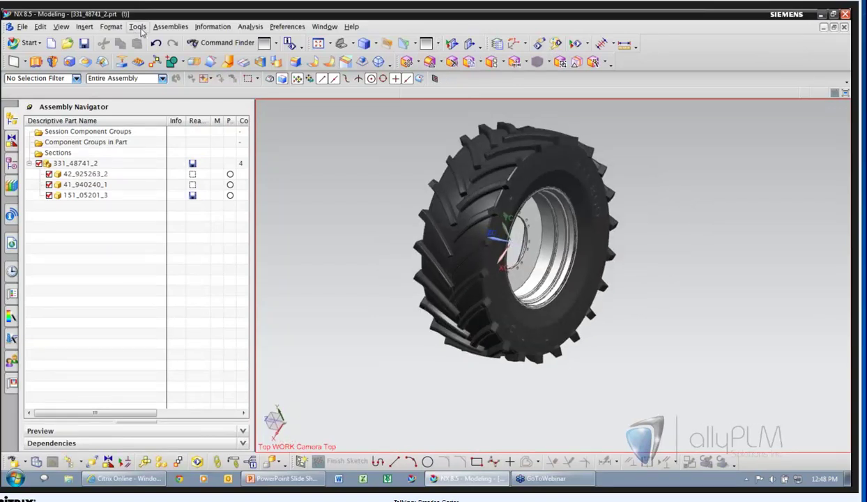
pyautogui.click(172, 28)
pyautogui.moveTo(202, 161)
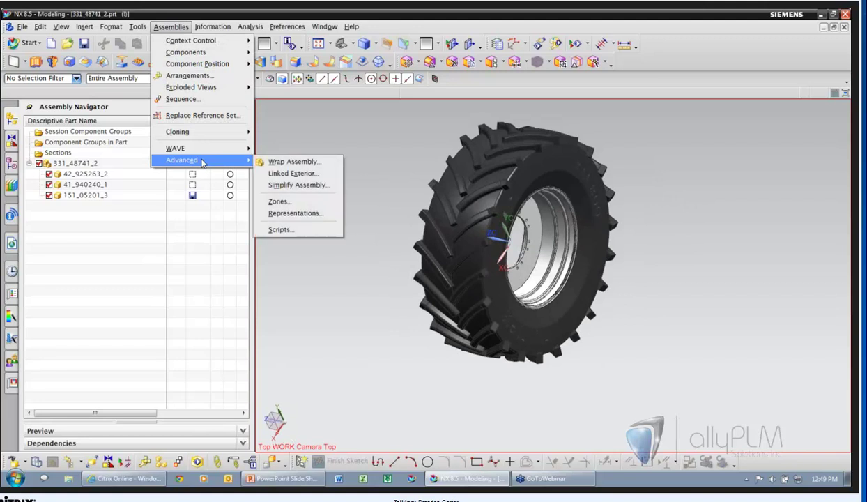
pyautogui.click(293, 161)
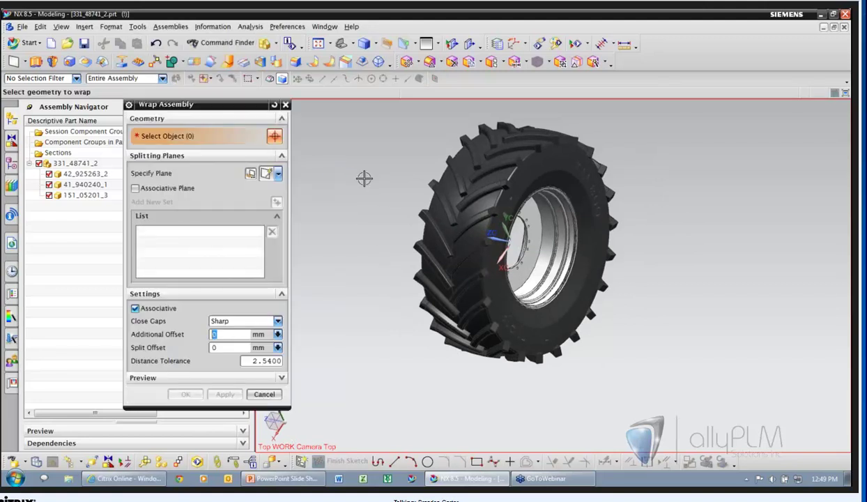
pyautogui.scroll(2, 391, 159)
pyautogui.moveTo(377, 125); pyautogui.dragTo(672, 362)
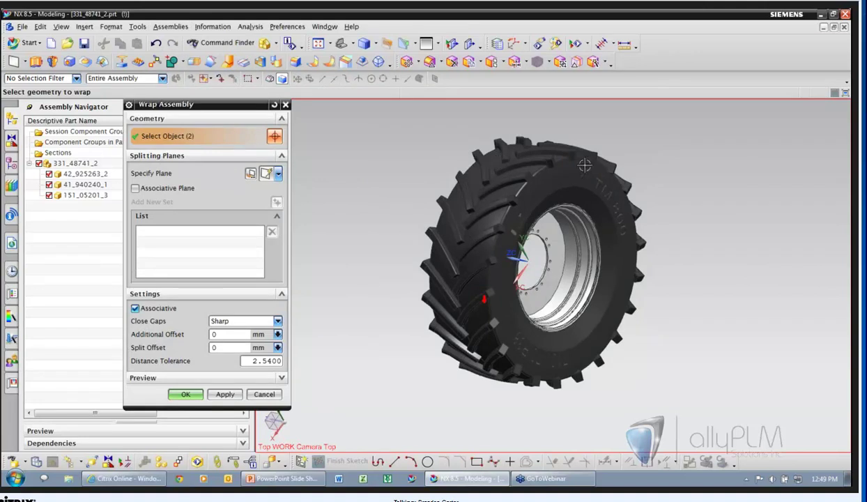
pyautogui.click(263, 394)
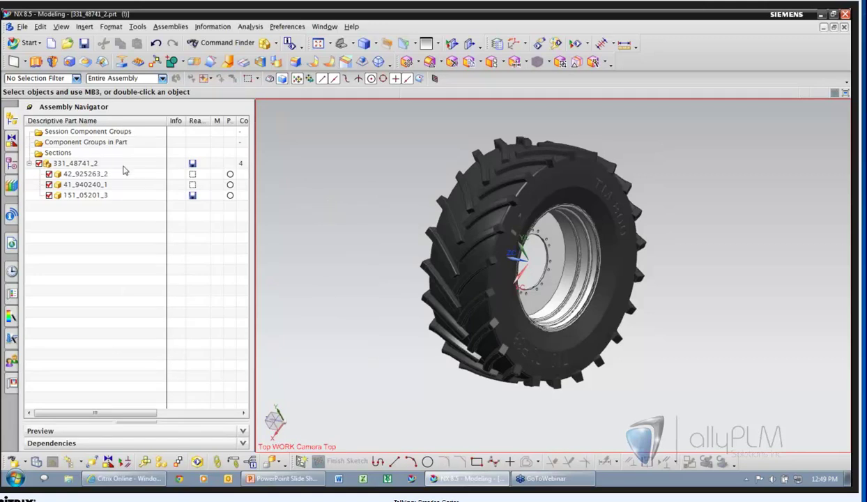
# Select all components of 331_48741_2 and switch them to exact representation with Show Exact
pyautogui.rightClick(88, 163)
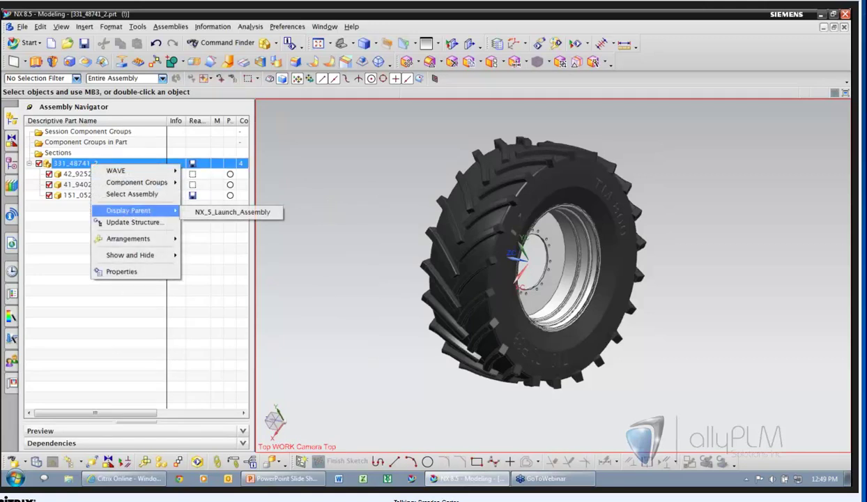
pyautogui.click(129, 194)
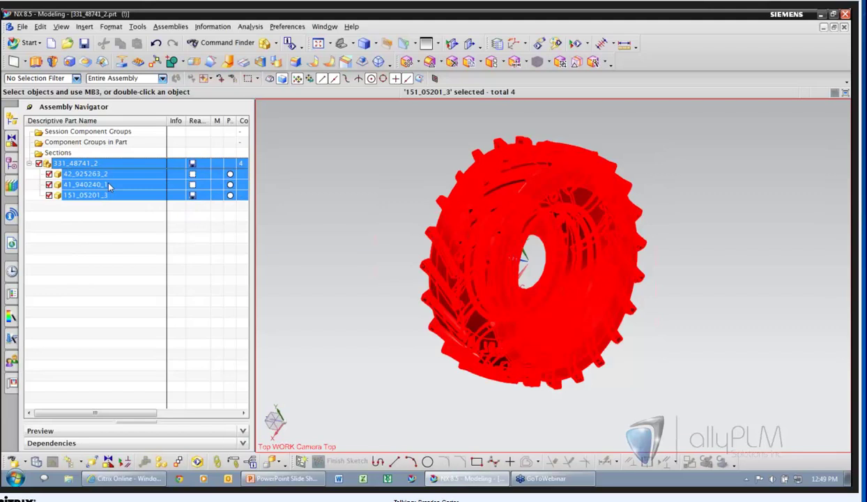
pyautogui.rightClick(105, 177)
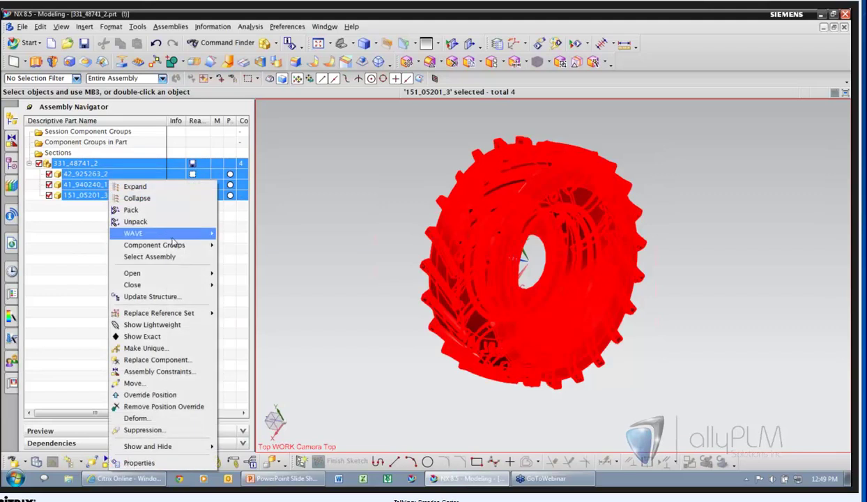
pyautogui.click(155, 336)
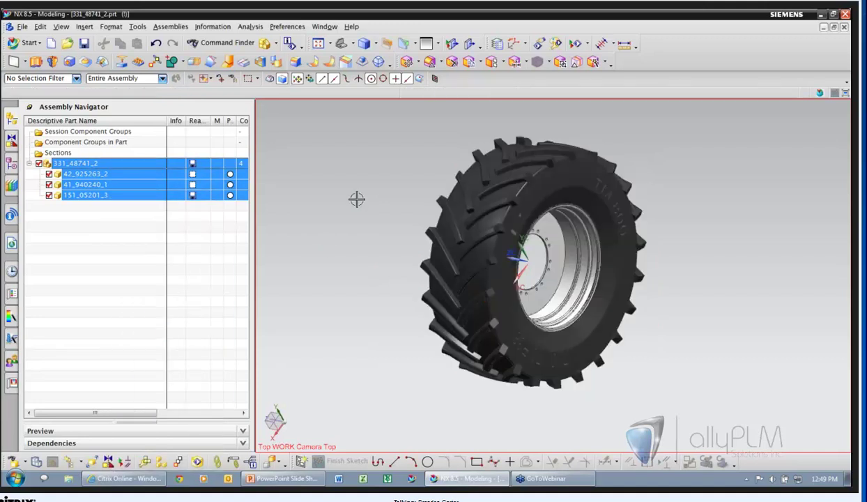
# Wrap all 7 wheel objects in a Wrap Assembly envelope, then view Model History
pyautogui.click(171, 26)
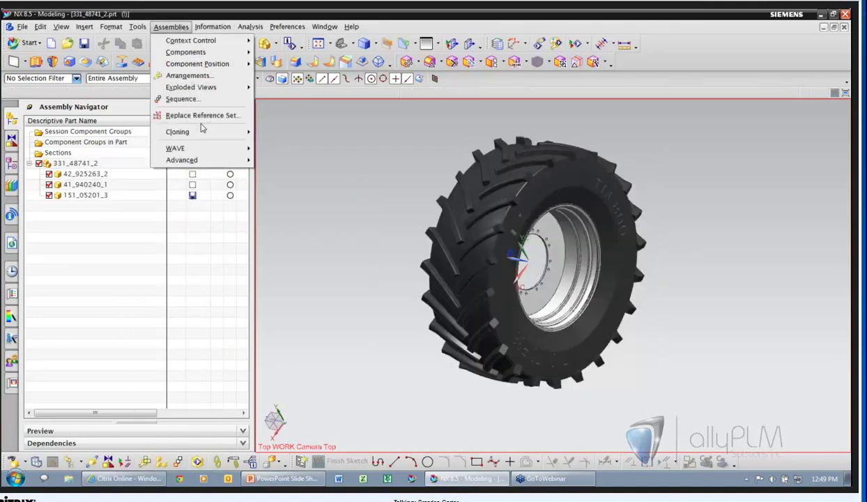
pyautogui.moveTo(215, 163)
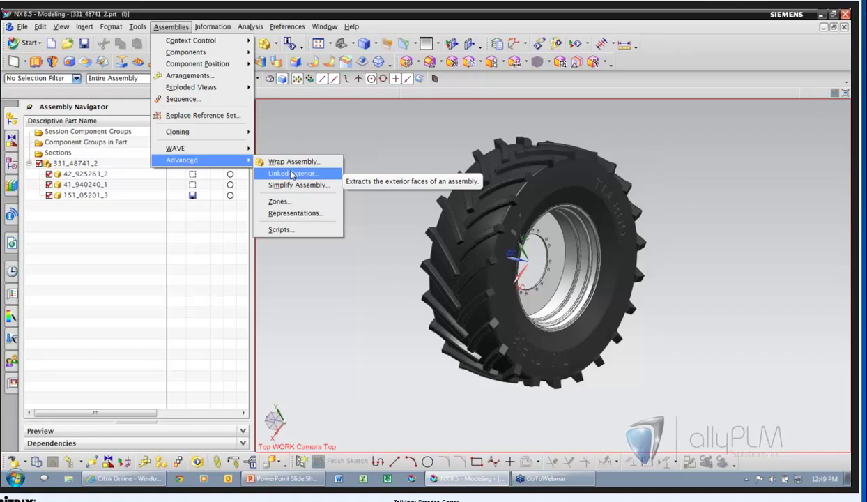
pyautogui.click(293, 162)
pyautogui.moveTo(374, 129); pyautogui.dragTo(679, 373)
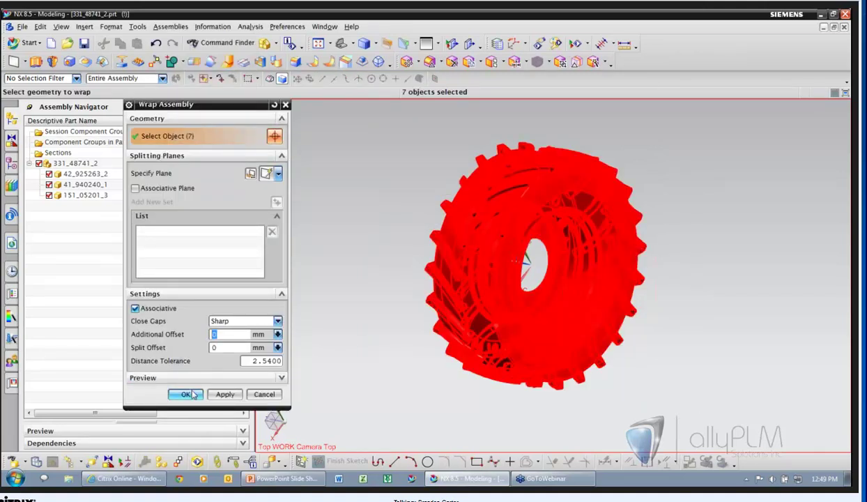
pyautogui.click(193, 395)
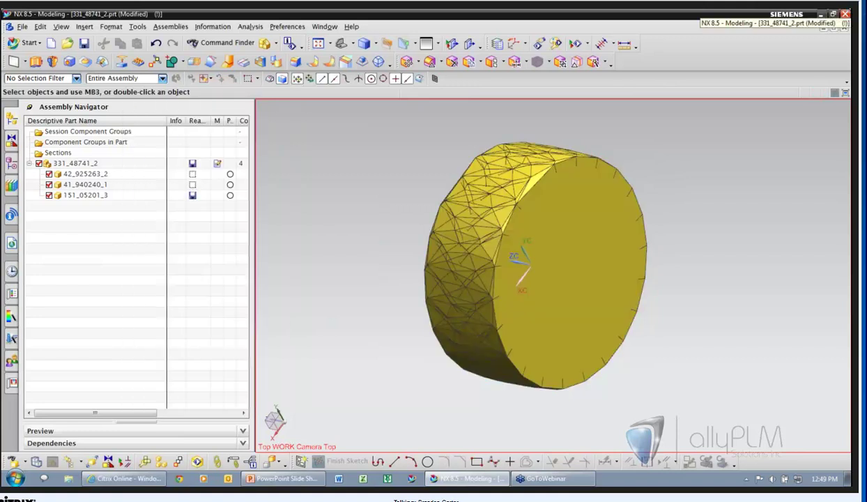
pyautogui.moveTo(798, 94); pyautogui.dragTo(703, 185, button='middle')
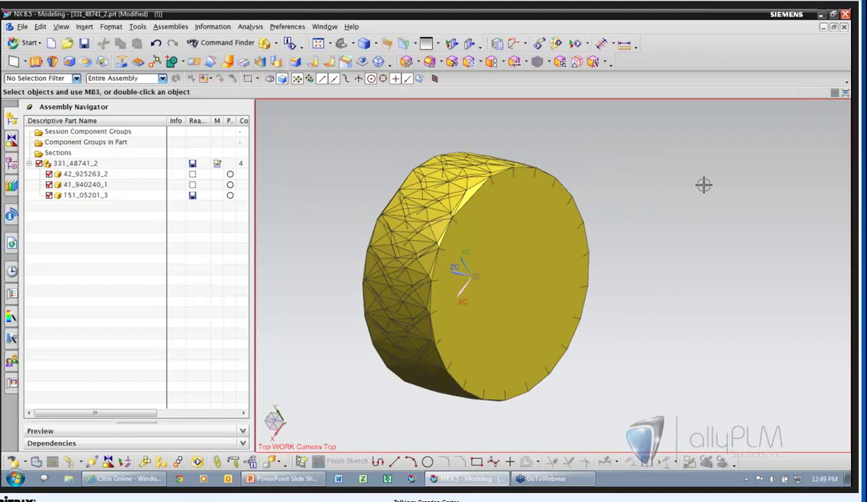
pyautogui.click(11, 164)
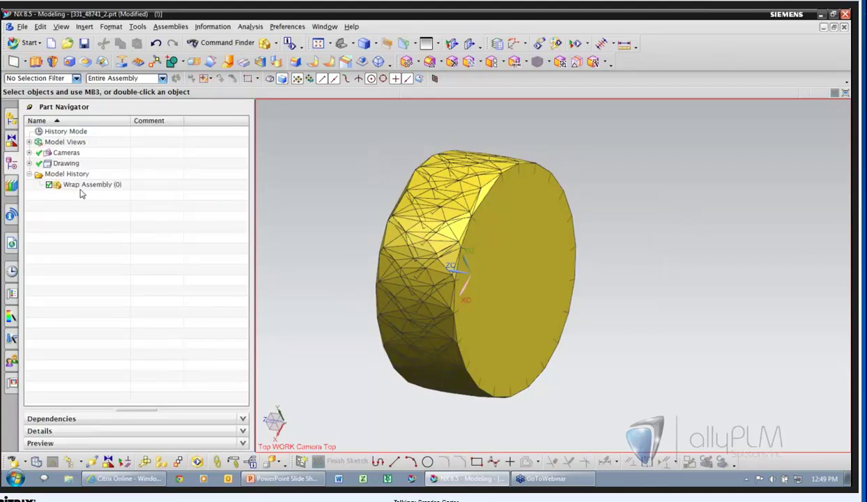
# Re-apply Wrap Assembly (0) with its existing settings and return to the Assembly Navigator
pyautogui.doubleClick(78, 184)
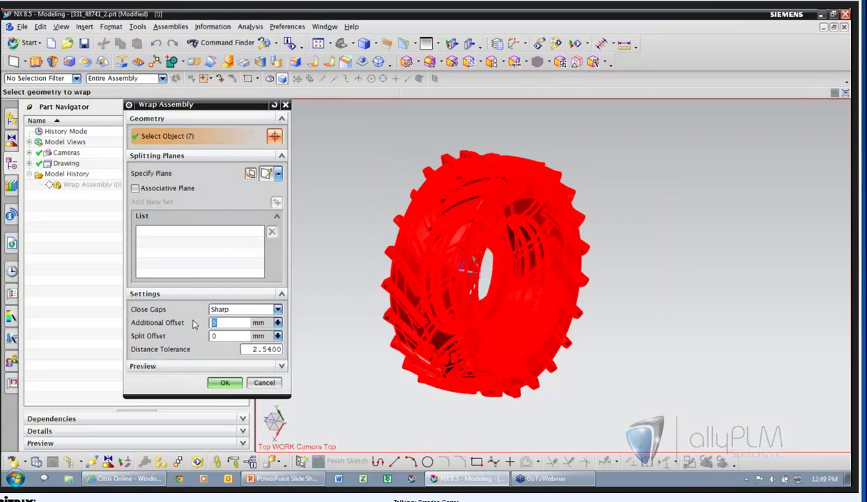
pyautogui.click(224, 382)
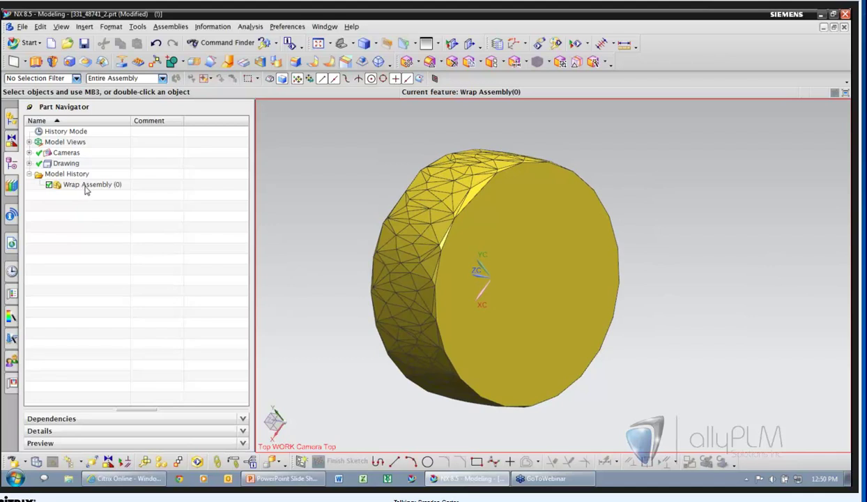
pyautogui.click(12, 119)
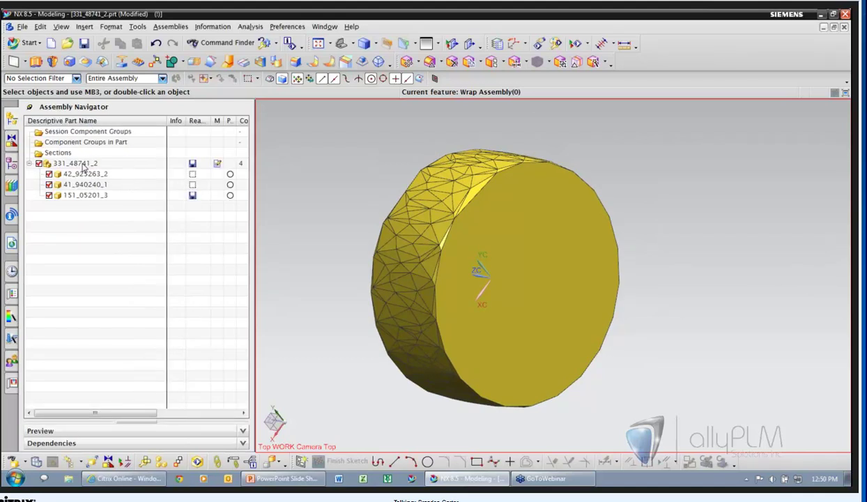
pyautogui.click(111, 26)
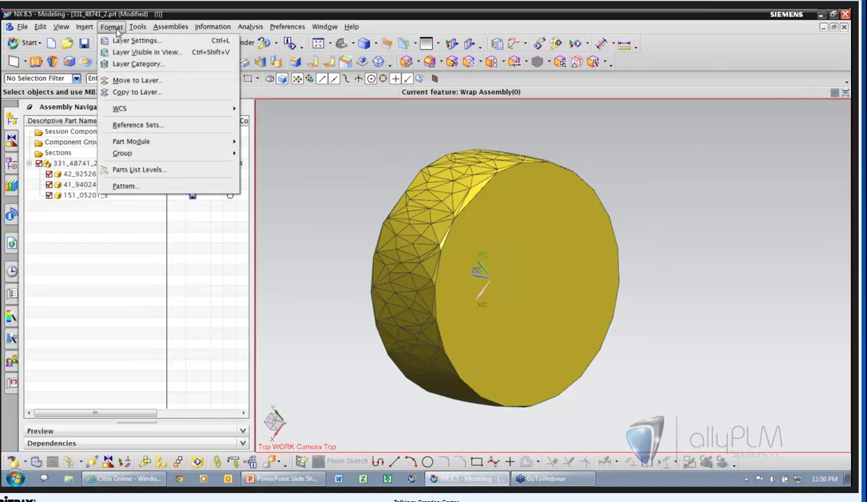
pyautogui.moveTo(138, 116)
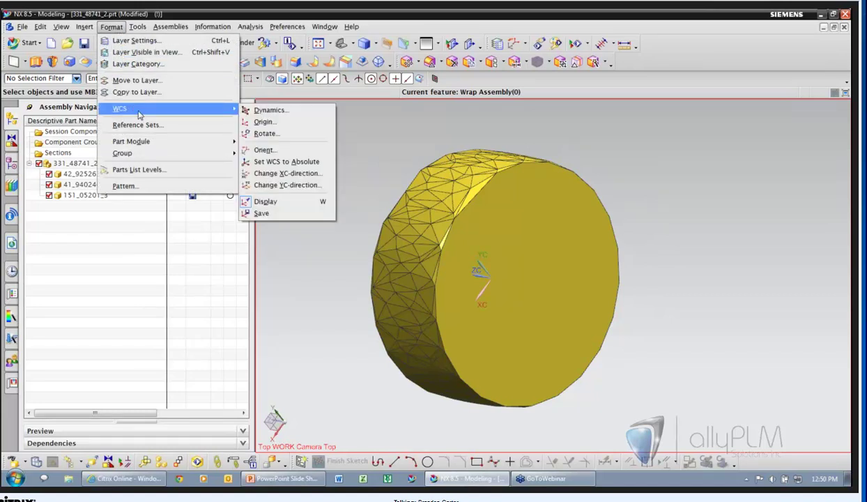
pyautogui.click(135, 126)
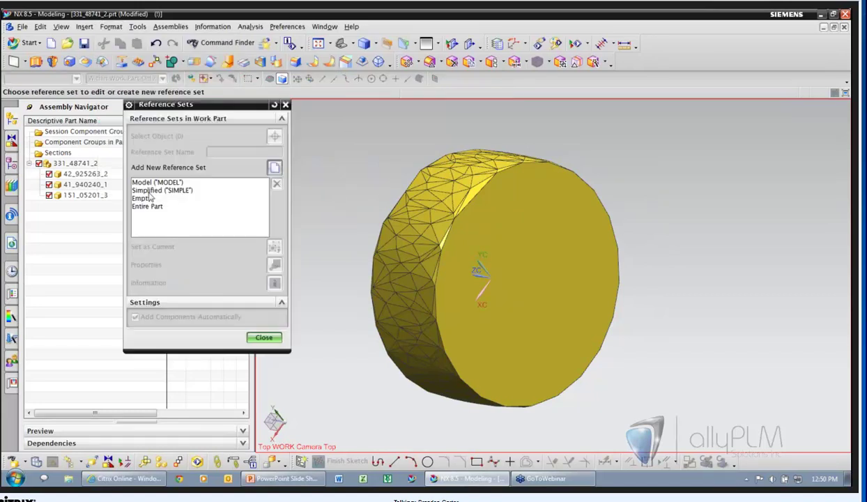
pyautogui.click(264, 337)
pyautogui.click(23, 27)
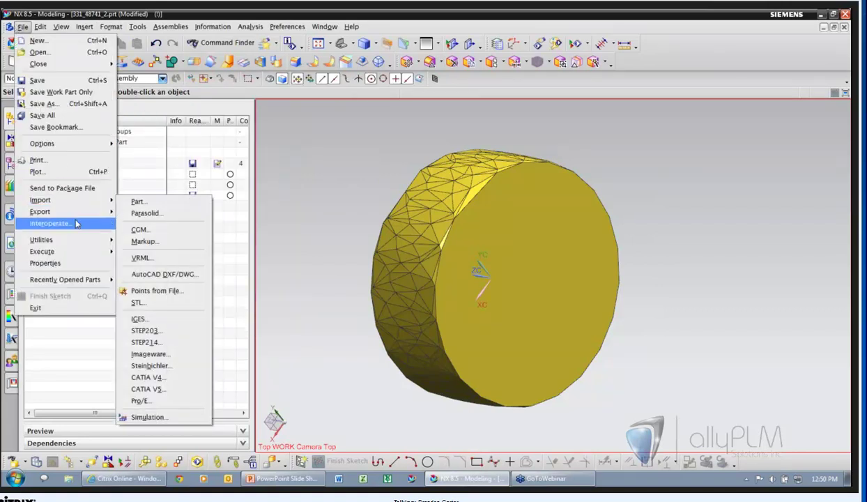
pyautogui.moveTo(82, 247)
pyautogui.click(161, 241)
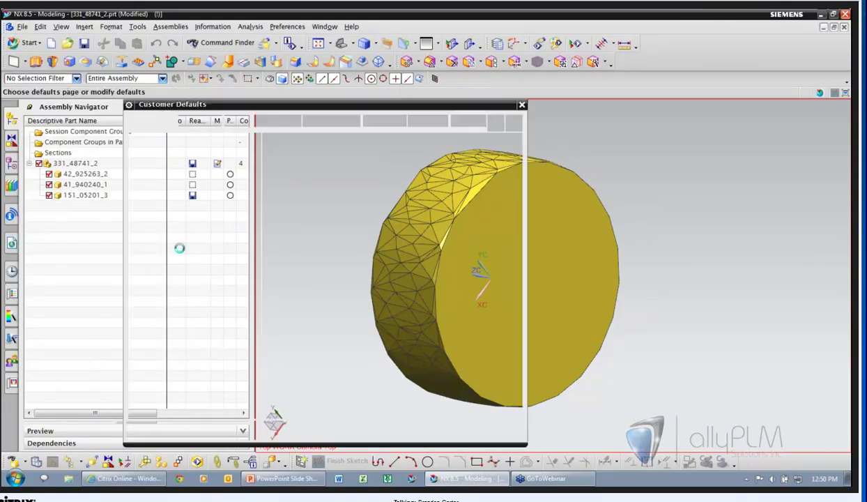
pyautogui.click(146, 285)
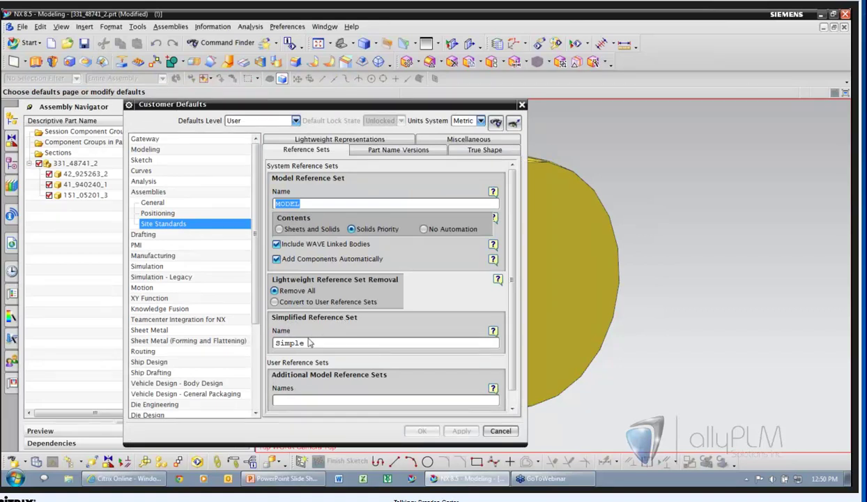
pyautogui.moveTo(497, 333)
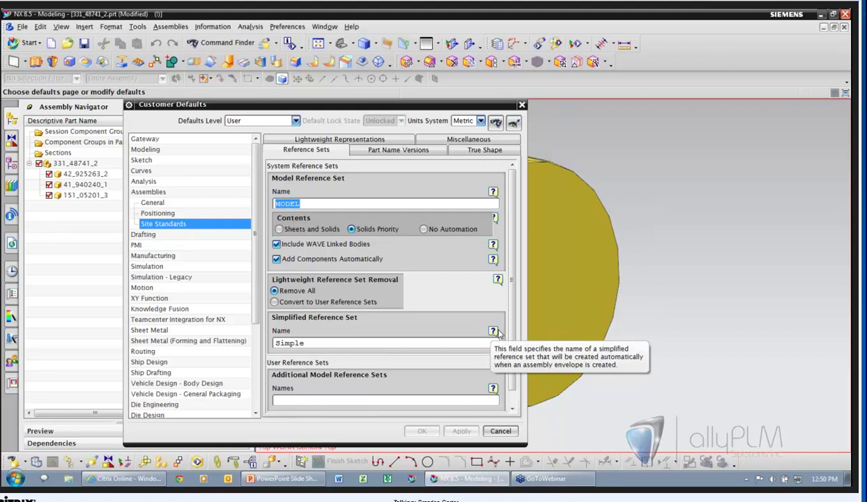
pyautogui.click(499, 430)
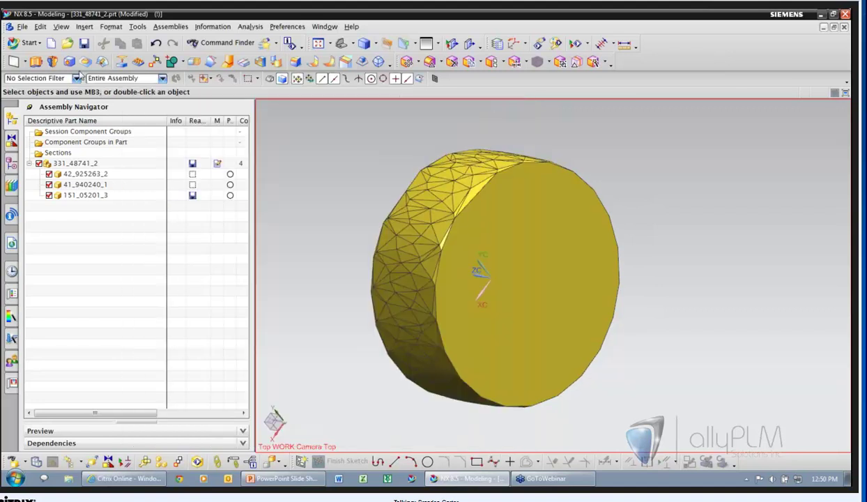
# Display the parent NX_5_Launch_Assembly of wheel 331_48741_2 and select the top-level assembly
pyautogui.rightClick(75, 163)
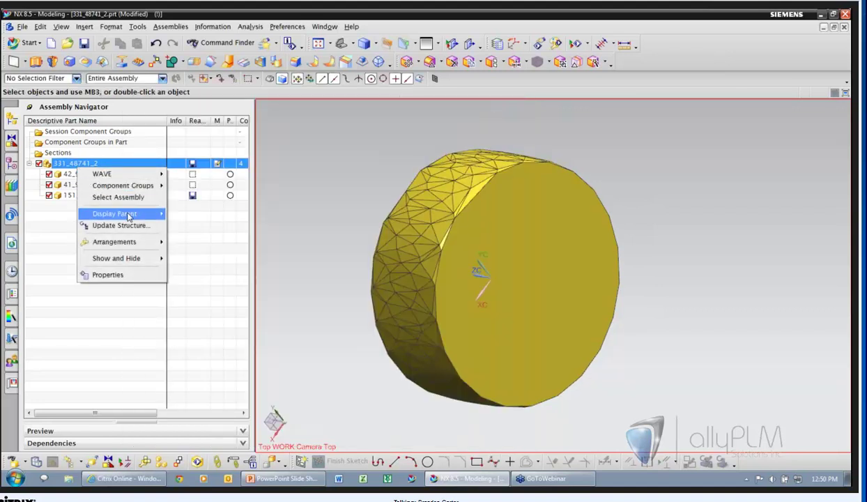
pyautogui.click(180, 213)
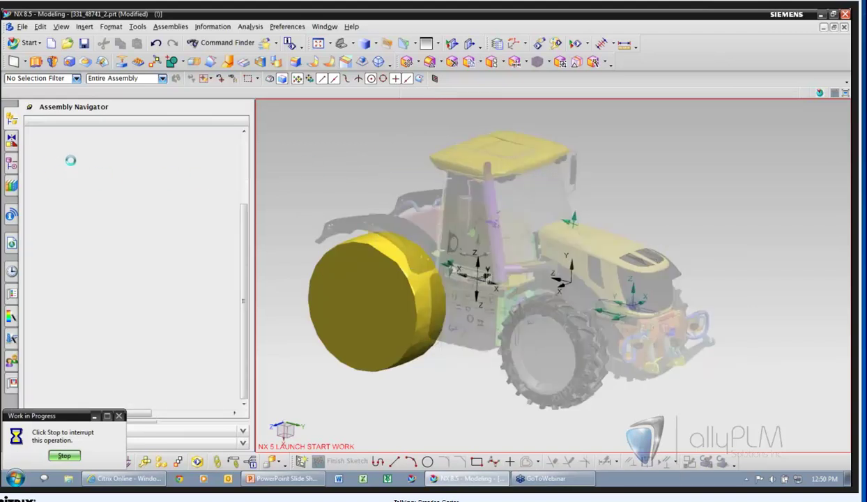
pyautogui.click(87, 131)
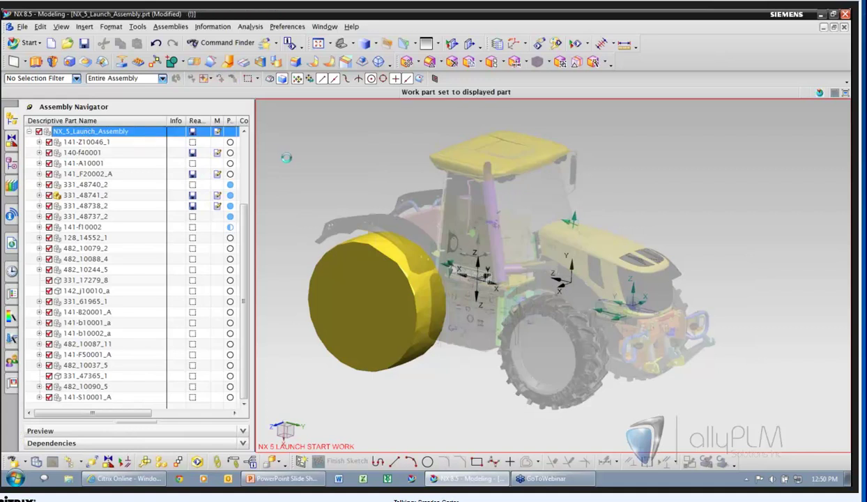
pyautogui.click(91, 195)
pyautogui.rightClick(92, 197)
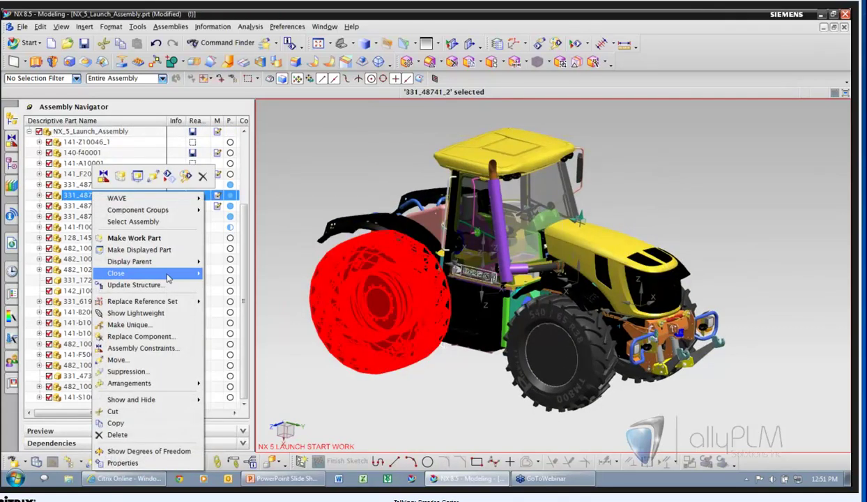
pyautogui.moveTo(202, 304)
pyautogui.click(229, 314)
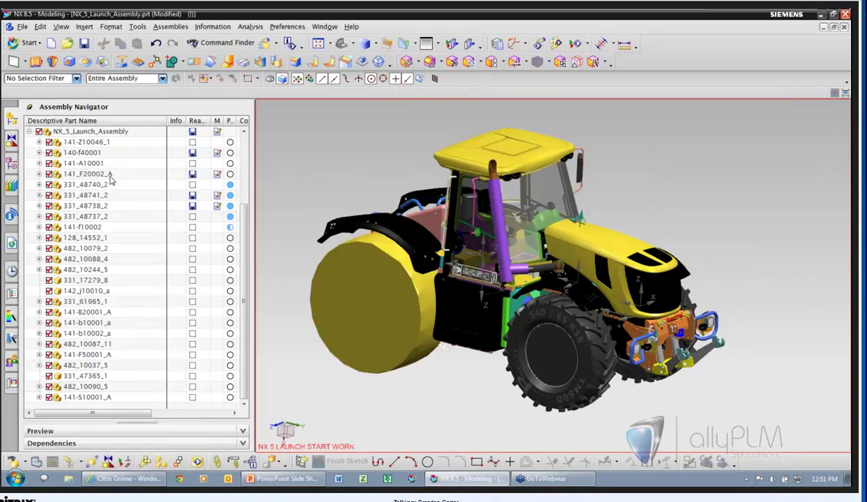
pyautogui.click(91, 195)
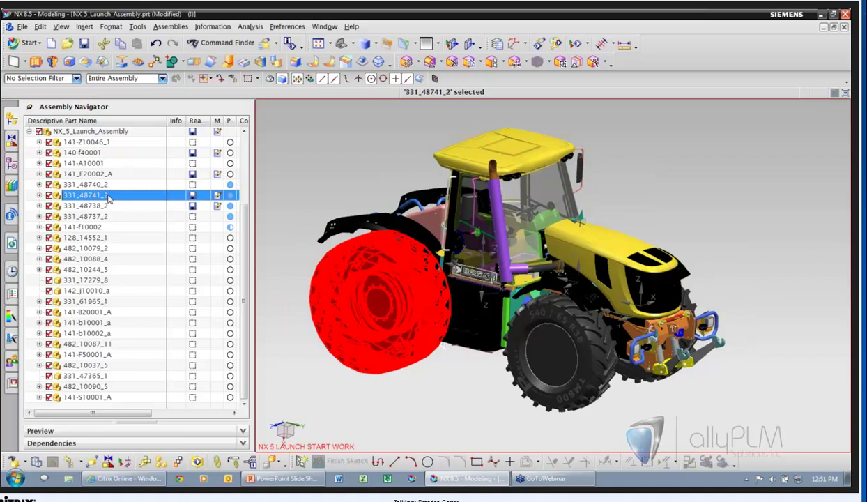
pyautogui.rightClick(110, 198)
pyautogui.moveTo(182, 304)
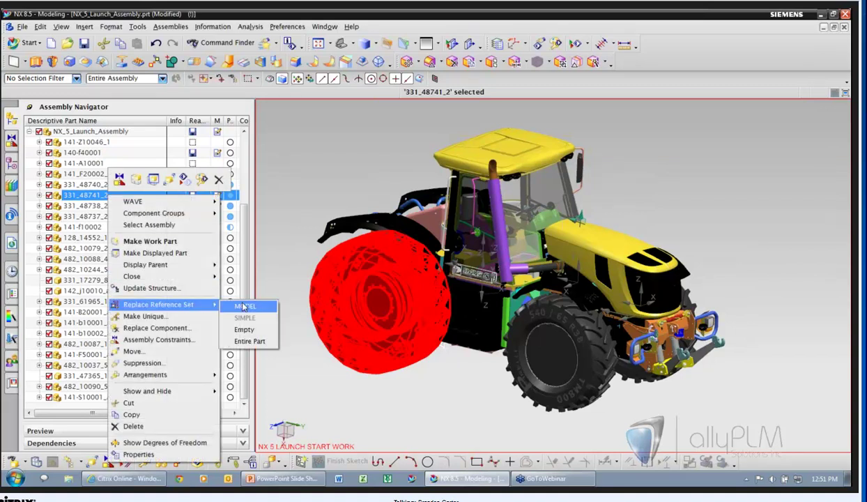
pyautogui.click(244, 307)
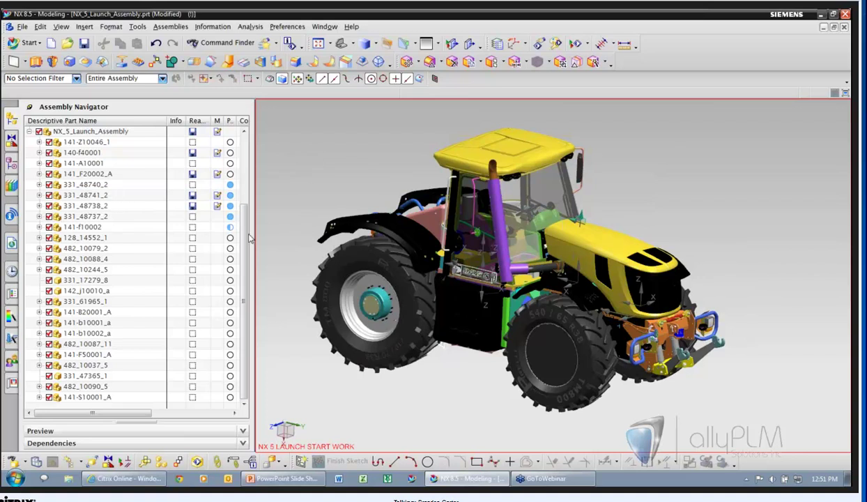
pyautogui.click(94, 198)
pyautogui.rightClick(96, 197)
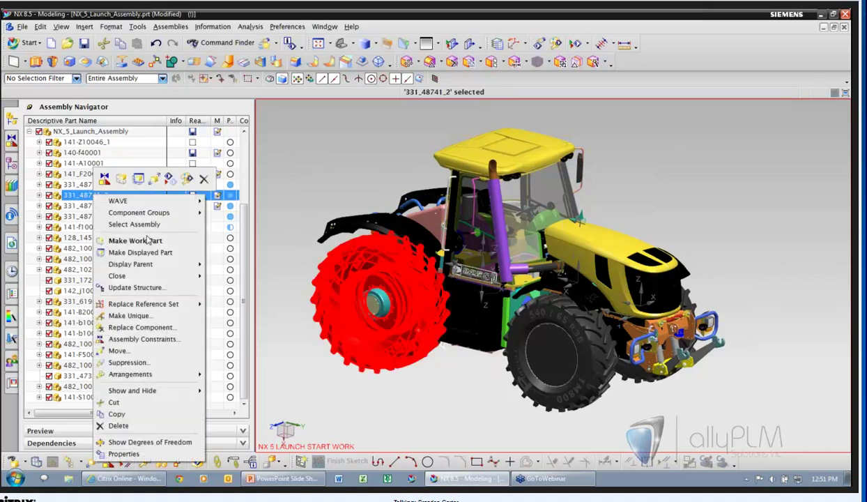
pyautogui.moveTo(174, 304)
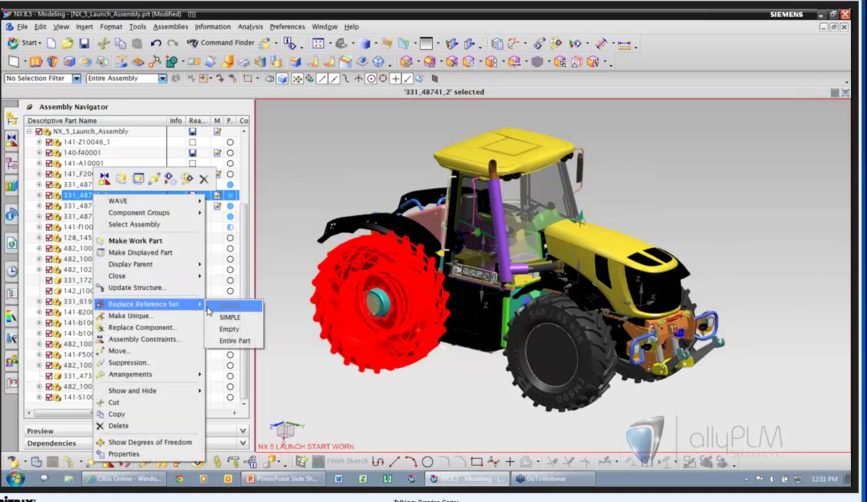
pyautogui.click(258, 298)
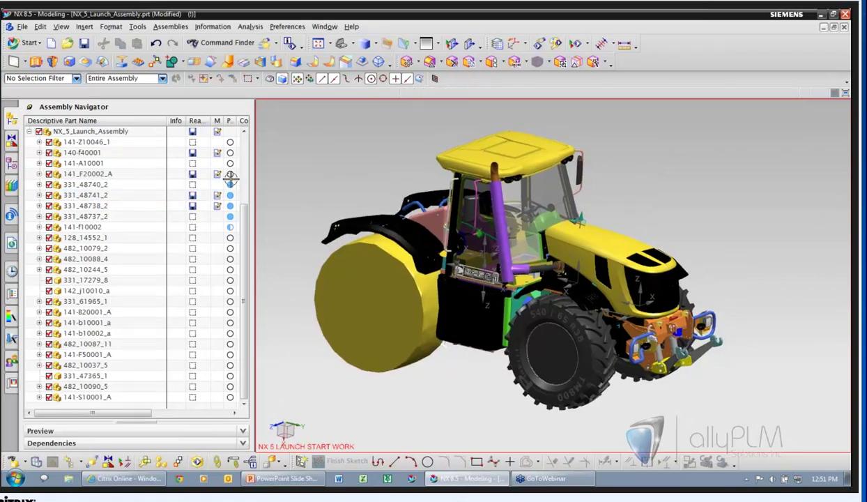
pyautogui.click(82, 153)
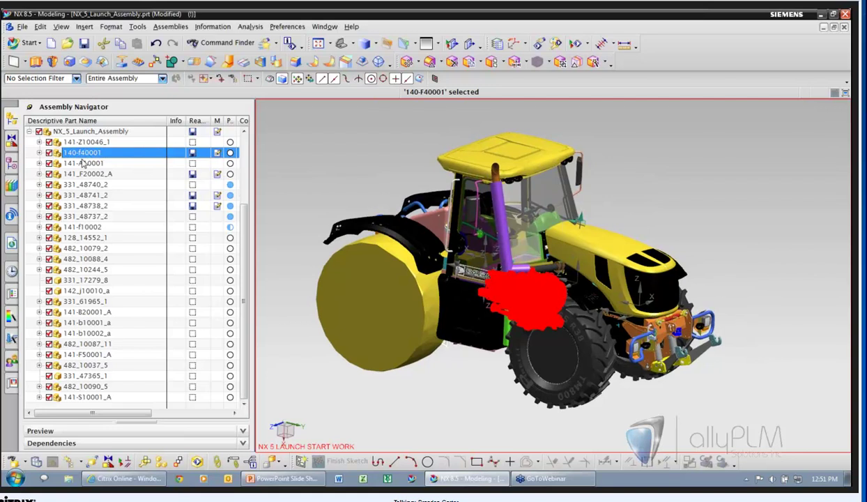
pyautogui.click(89, 161)
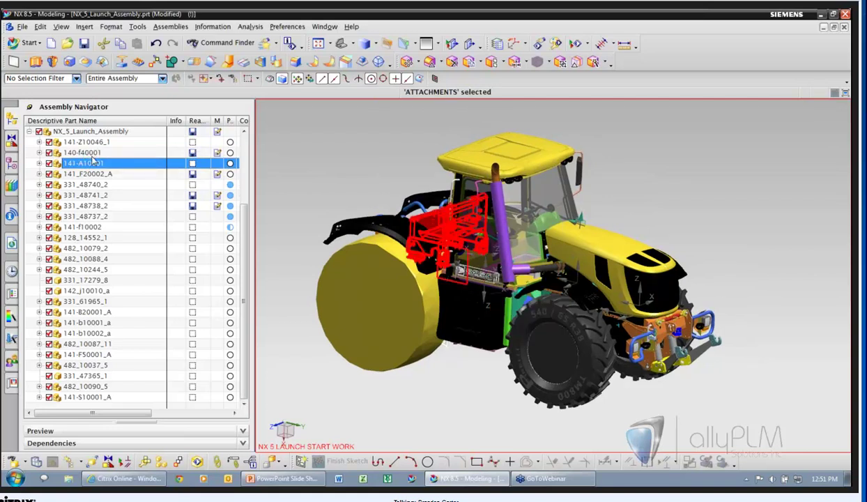
# Make the transmission 140-f40001 the displayed part from the Assembly Navigator
pyautogui.rightClick(87, 153)
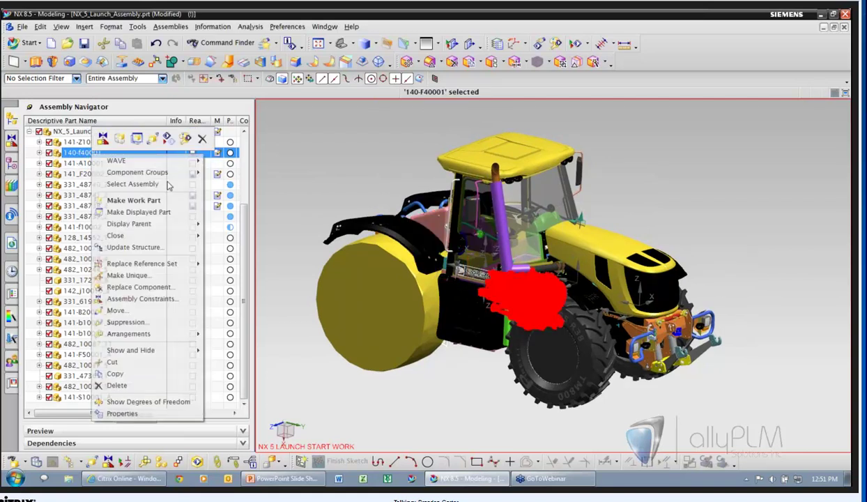
pyautogui.click(138, 212)
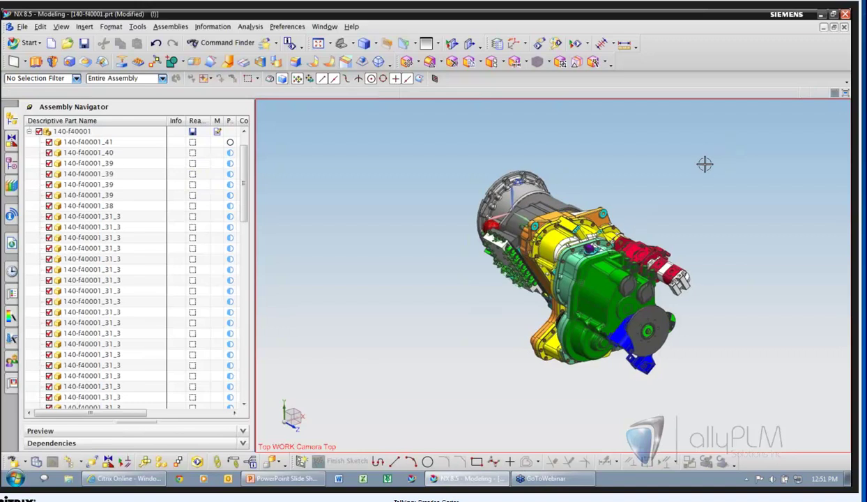
pyautogui.press('Home')
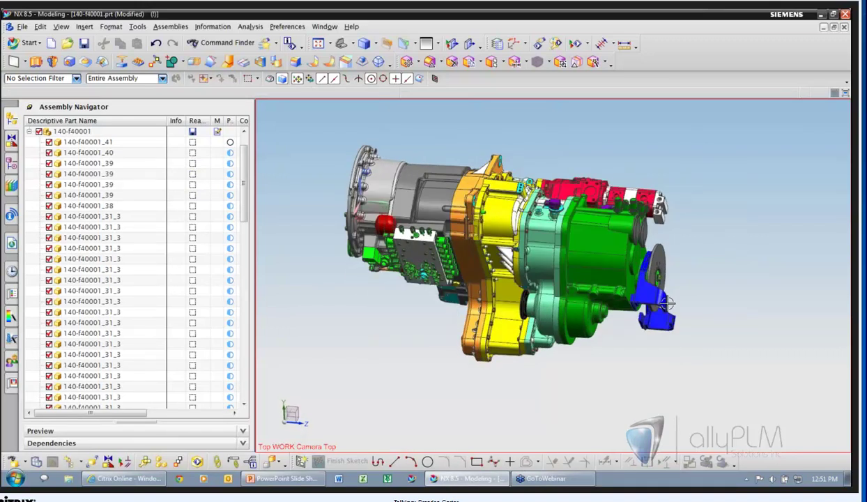
pyautogui.moveTo(668, 302); pyautogui.dragTo(563, 187, button='middle')
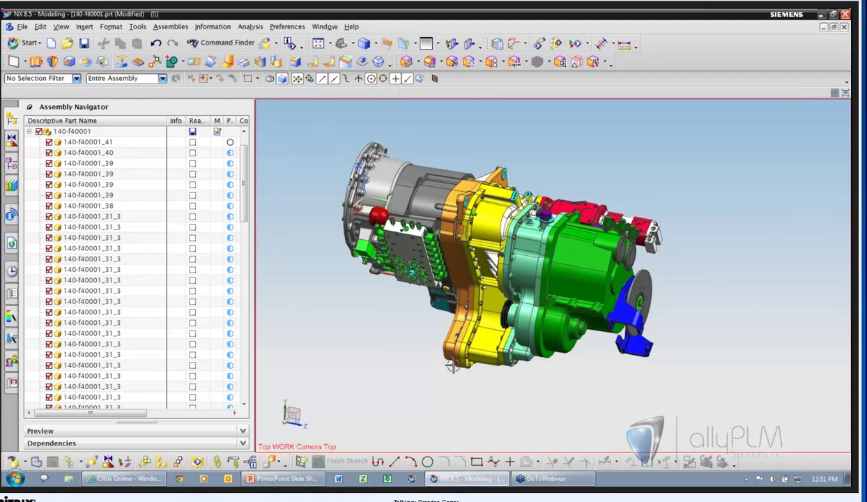
pyautogui.moveTo(757, 324); pyautogui.dragTo(677, 178, button='middle')
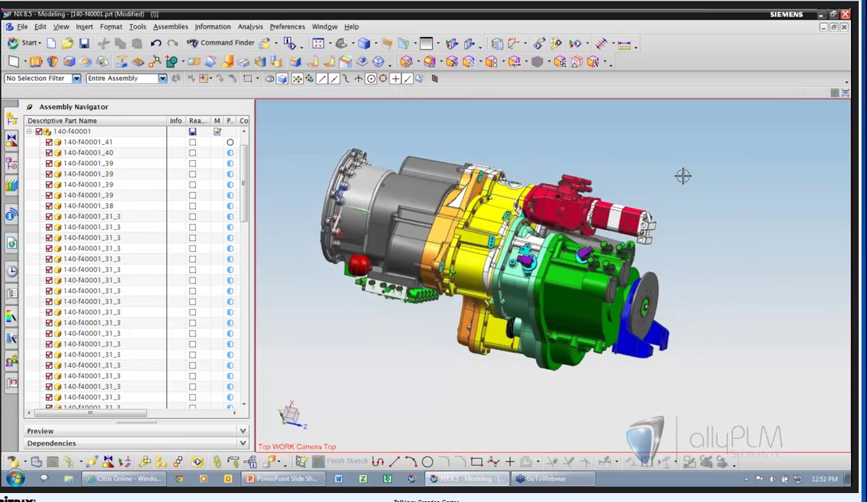
# Start a Linked Exterior from the Assembly commands and select all transmission bodies
pyautogui.click(175, 28)
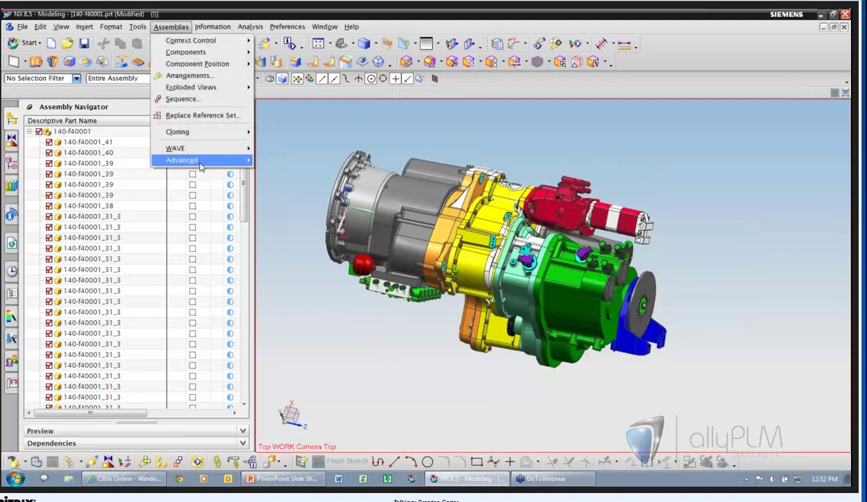
pyautogui.moveTo(200, 165)
pyautogui.click(292, 173)
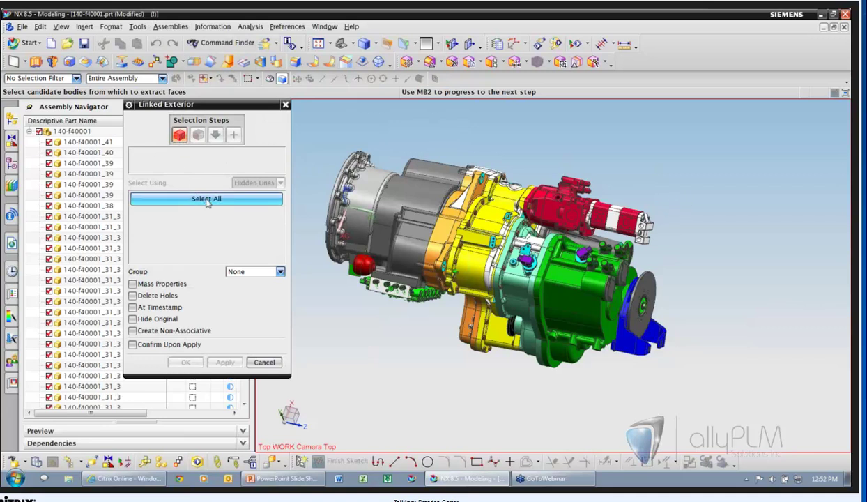
pyautogui.click(206, 199)
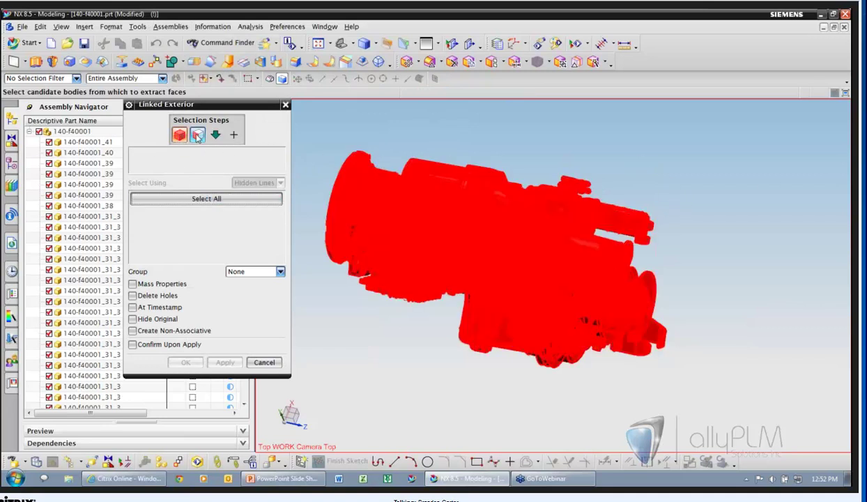
# Advance to selecting the exterior faces and rotate the model to check them
pyautogui.middleClick(208, 187)
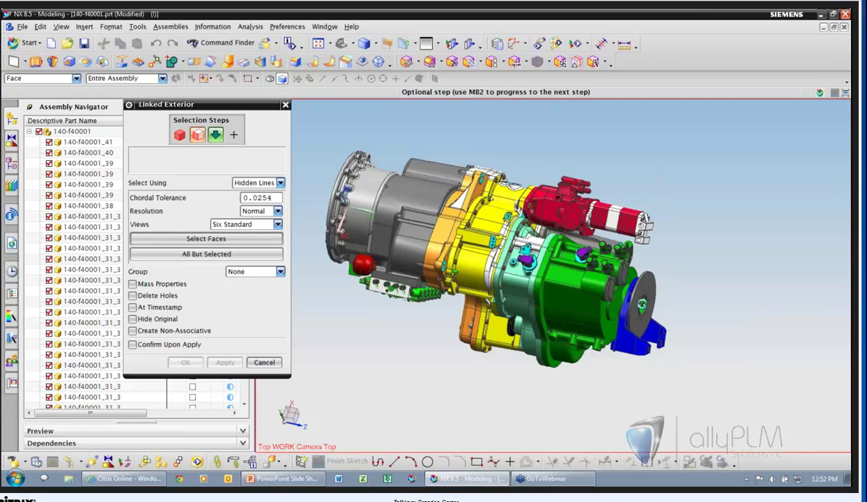
pyautogui.middleClick(646, 295)
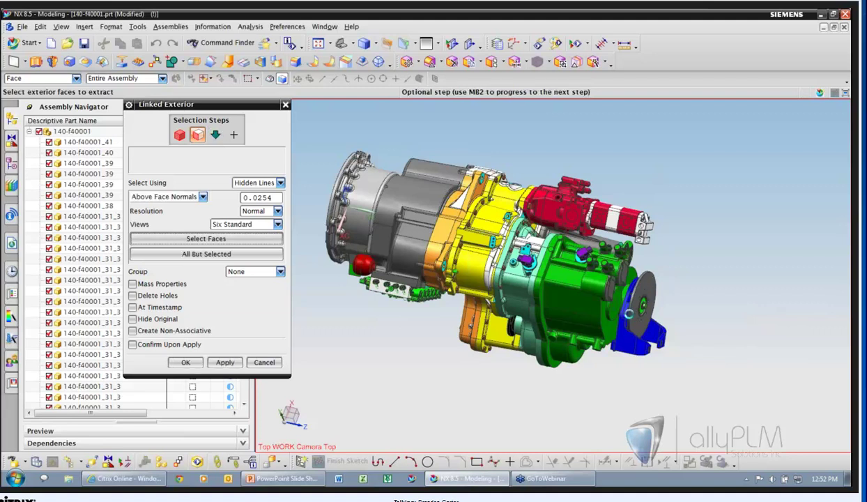
pyautogui.moveTo(787, 97); pyautogui.dragTo(362, 174, button='middle')
pyautogui.moveTo(523, 193); pyautogui.dragTo(763, 178, button='middle')
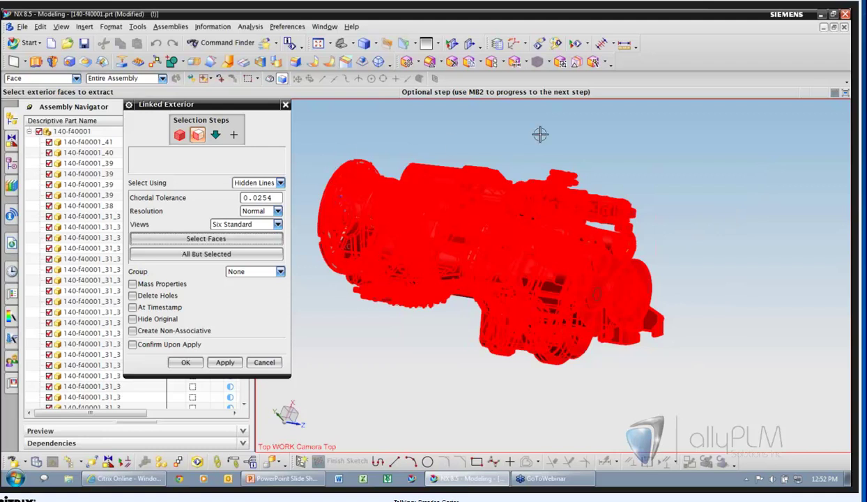
pyautogui.moveTo(715, 255); pyautogui.dragTo(700, 262, button='middle')
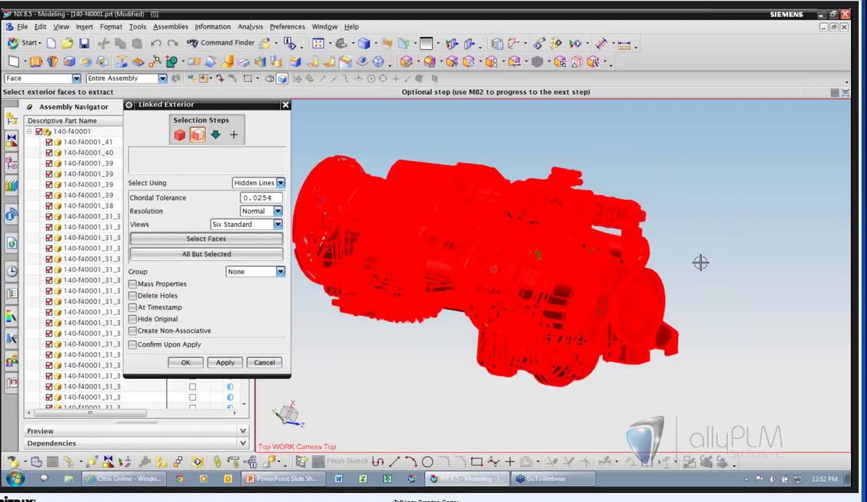
# Move Linked Exterior on to the Hidden Lines vector method step
pyautogui.click(210, 138)
pyautogui.scroll(3, 450, 258)
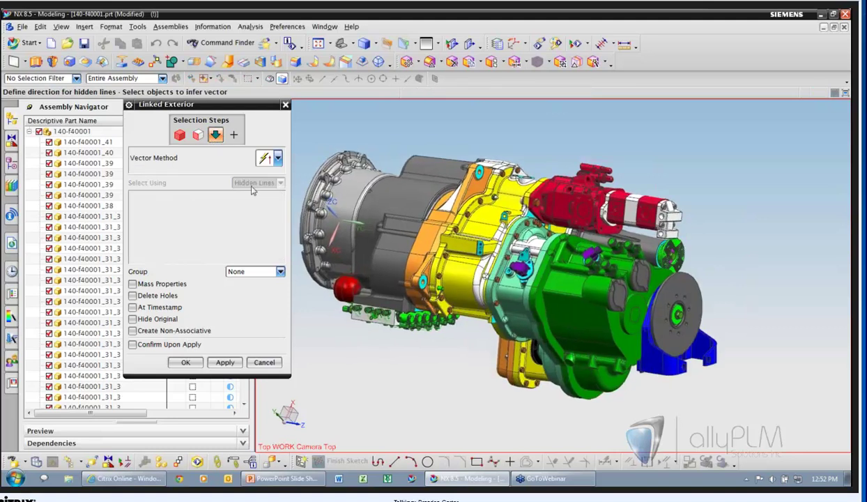
pyautogui.scroll(3, 509, 279)
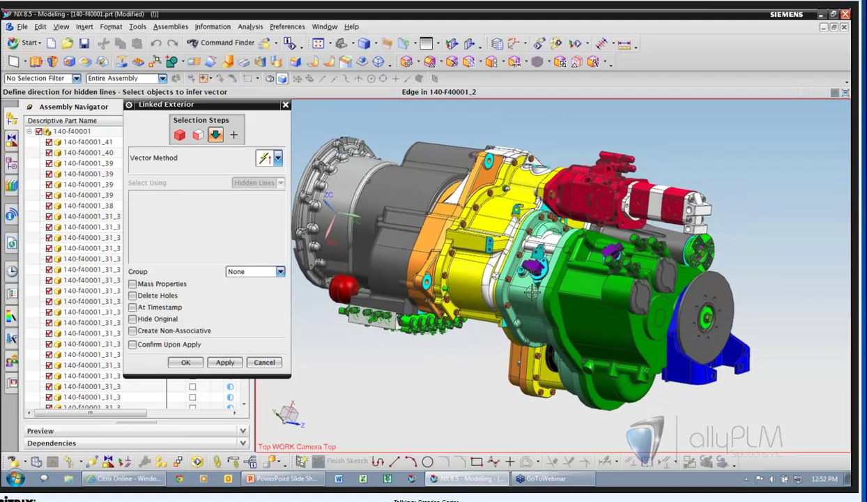
pyautogui.scroll(2, 512, 318)
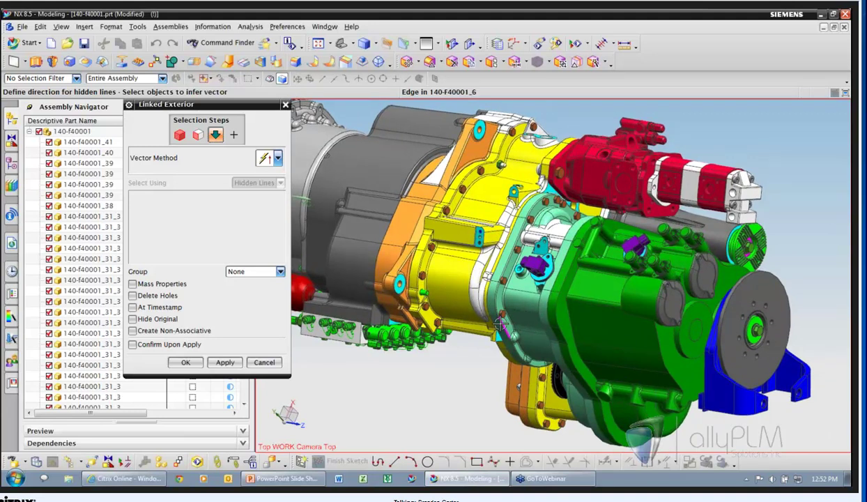
pyautogui.scroll(2, 493, 310)
pyautogui.scroll(1, 494, 311)
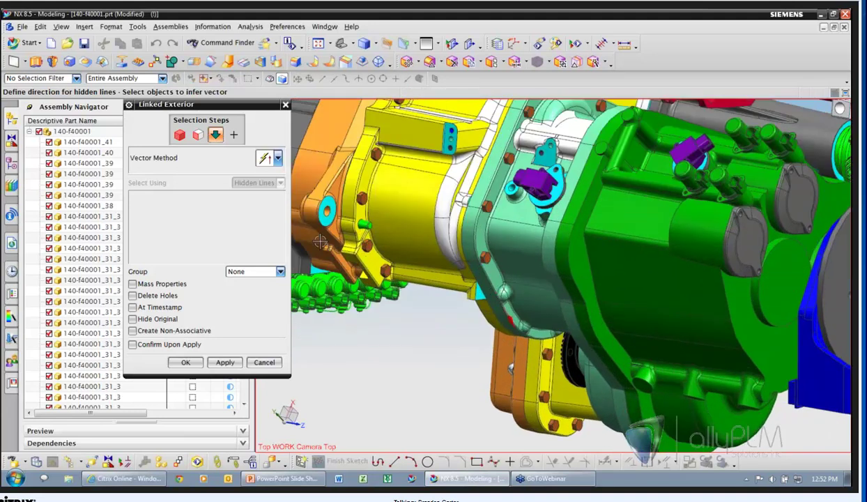
# Set the ray origin at a housing edge endpoint and create the envelope body
pyautogui.click(233, 134)
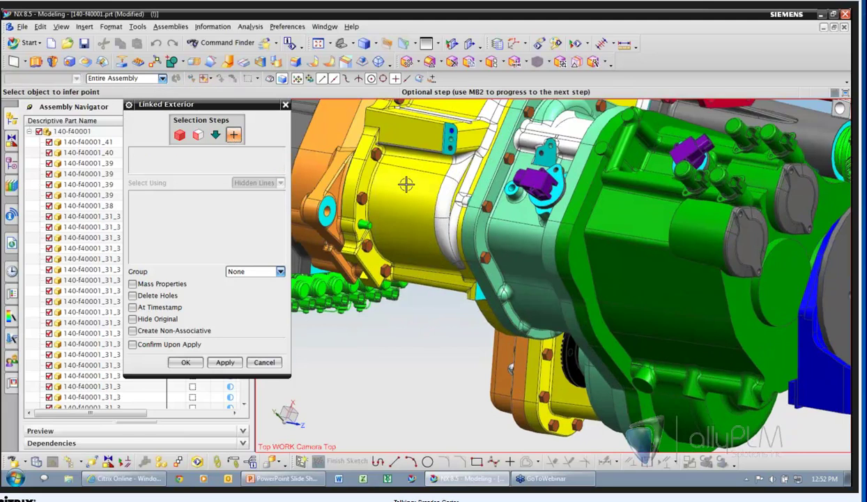
pyautogui.scroll(2, 446, 184)
pyautogui.keyDown('shift'); pyautogui.moveTo(489, 197); pyautogui.dragTo(496, 235, button='middle'); pyautogui.keyUp('shift')
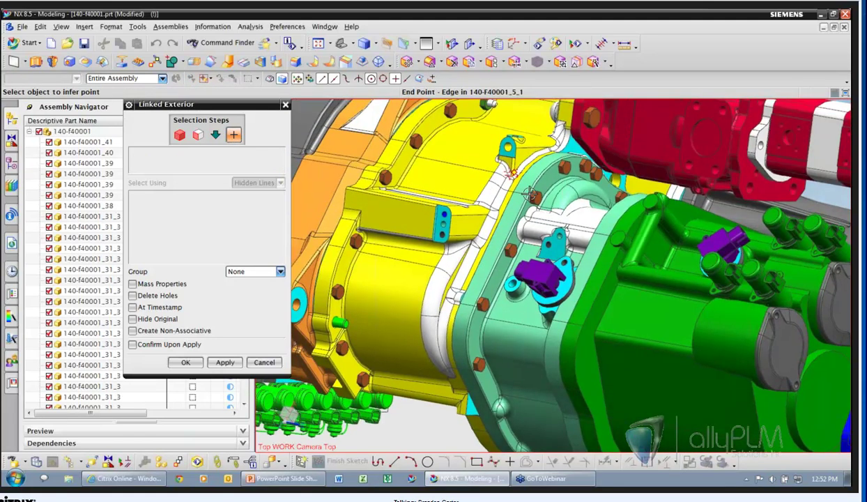
pyautogui.click(516, 228)
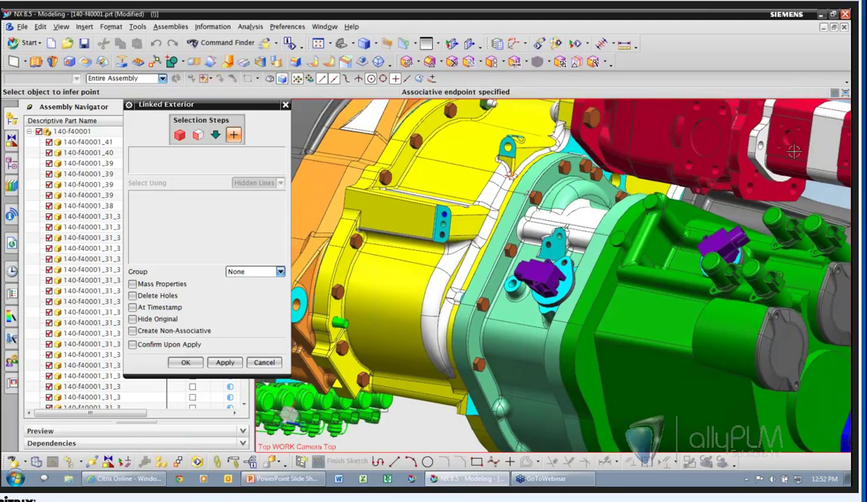
pyautogui.hotkey('ctrl', 'f')
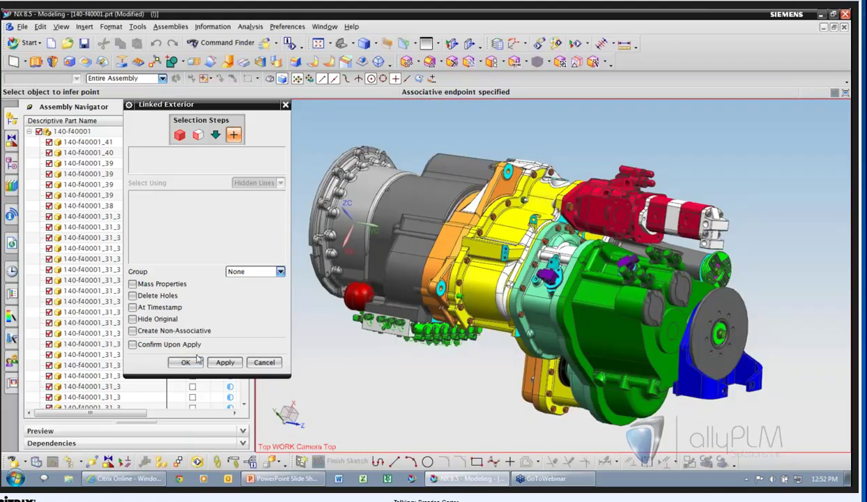
pyautogui.click(194, 365)
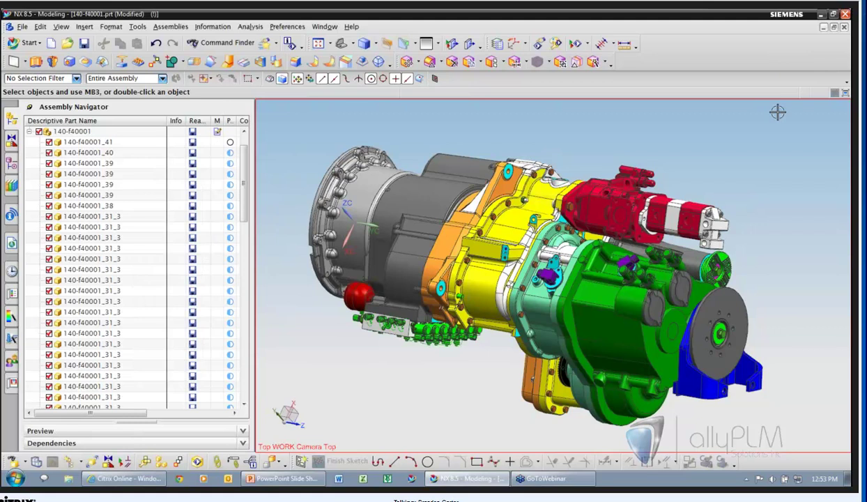
# Select all 84 components in the Assembly Navigator and hide them
pyautogui.click(99, 142)
pyautogui.moveTo(238, 174); pyautogui.dragTo(236, 328)
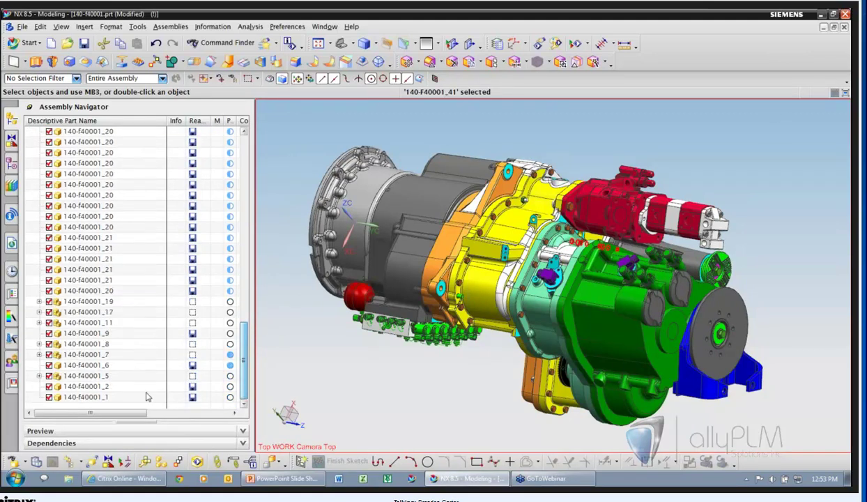
pyautogui.keyDown('shift'); pyautogui.click(84, 397); pyautogui.keyUp('shift')
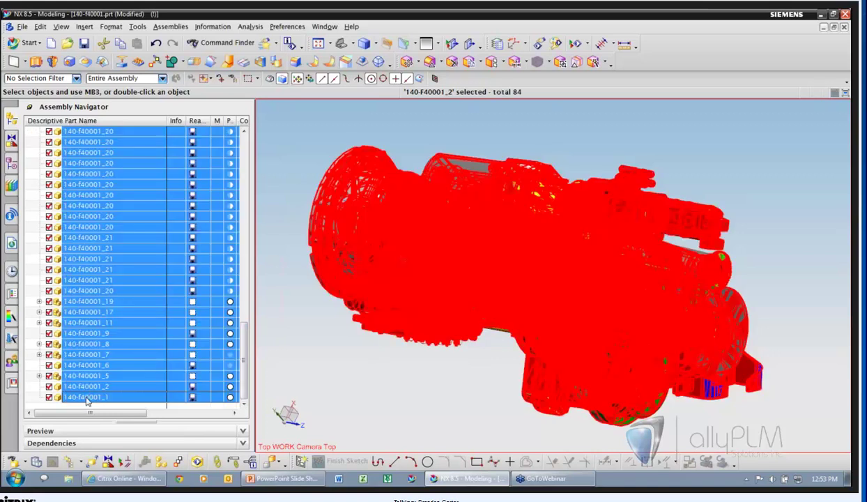
pyautogui.rightClick(85, 396)
pyautogui.click(207, 341)
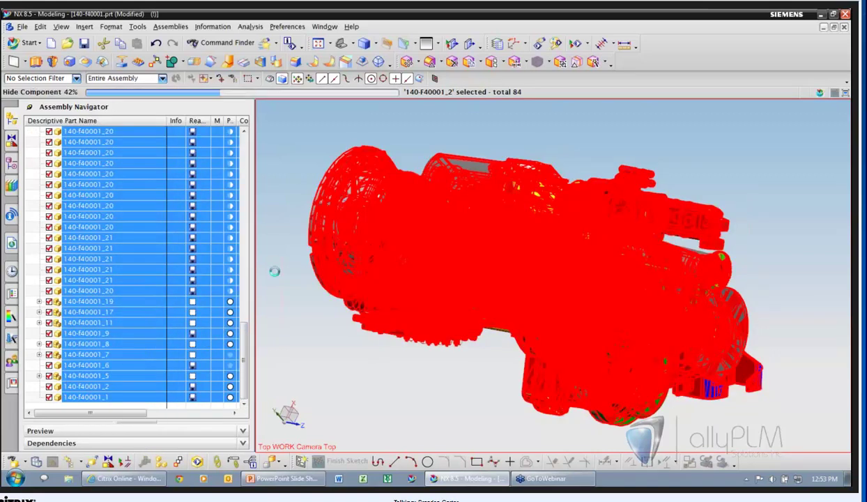
# Check the Linked Exterior feature in the Part Navigator's model history
pyautogui.click(11, 162)
pyautogui.click(90, 174)
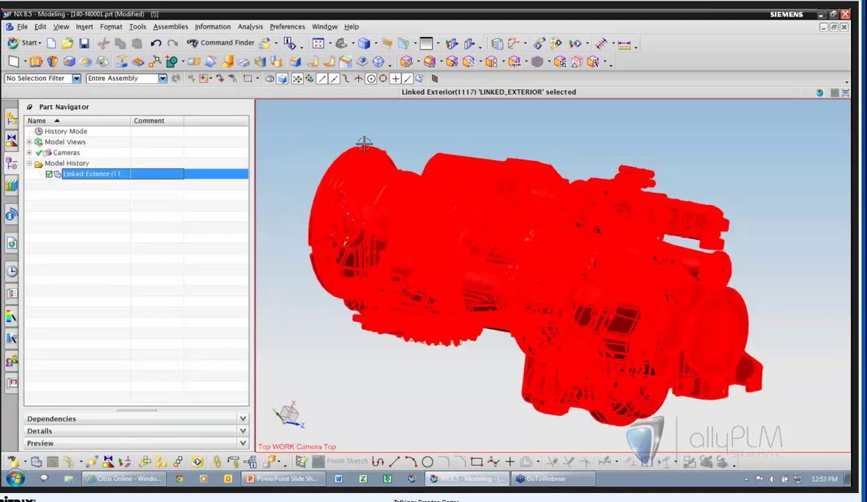
pyautogui.press('Escape')
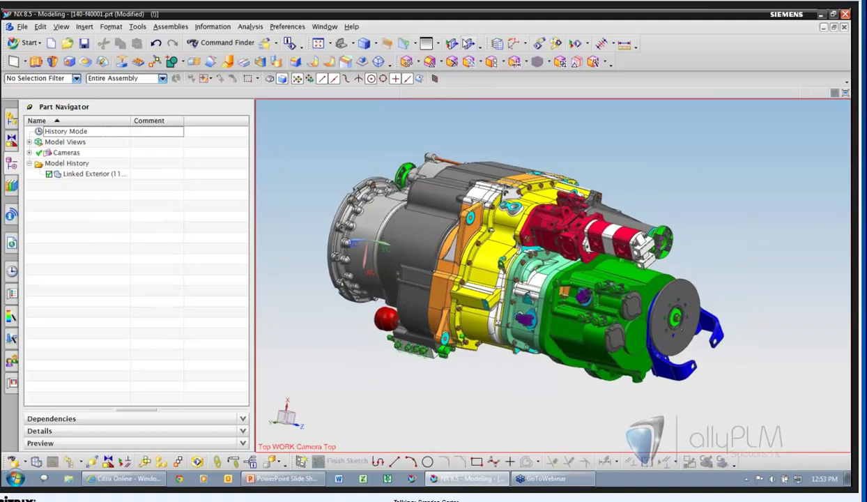
# Preview the envelope in a section view, cancel it, and review the Reference Sets
pyautogui.click(452, 43)
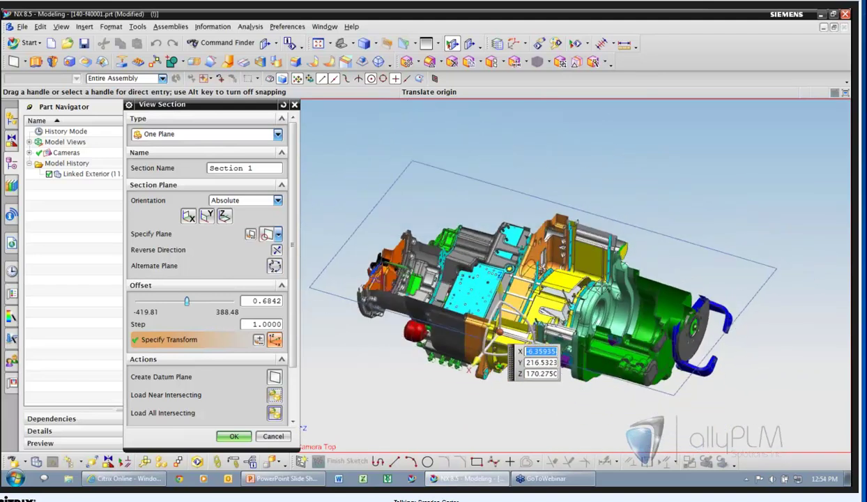
pyautogui.click(272, 436)
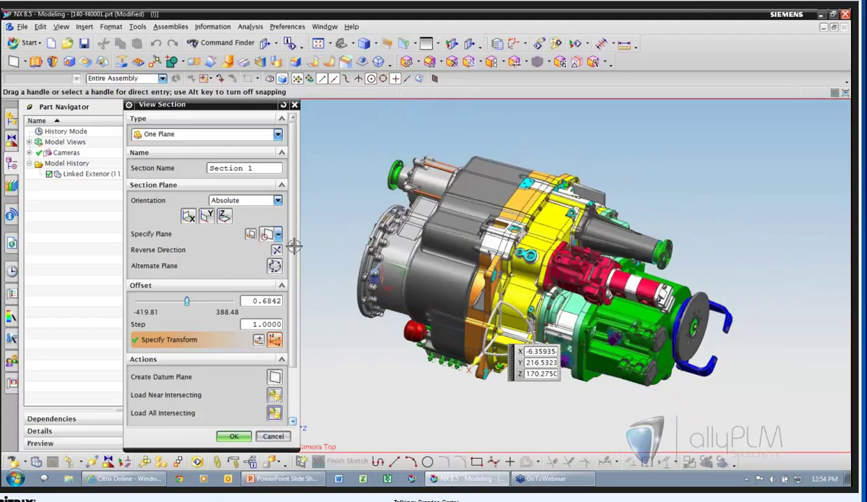
pyautogui.click(111, 27)
pyautogui.click(131, 121)
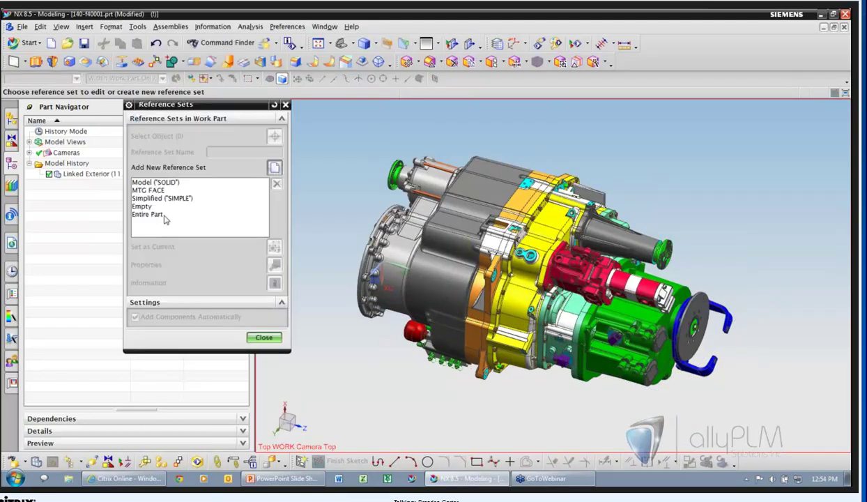
pyautogui.click(255, 333)
# Return to the Assembly Navigator and bring up actions for top-level 140-f40001
pyautogui.click(12, 118)
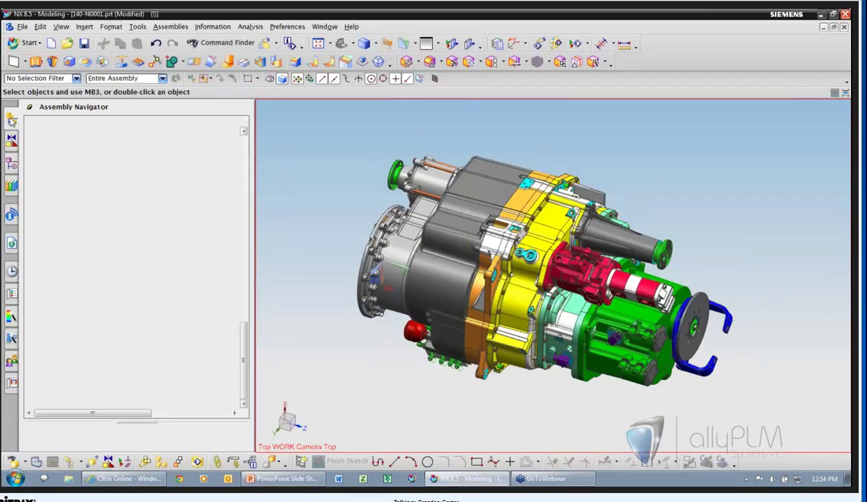
pyautogui.click(244, 327)
pyautogui.moveTo(245, 328); pyautogui.dragTo(244, 139)
pyautogui.rightClick(82, 163)
# Display the parent NX_5_Launch_Assembly and switch over to the PowerPoint slide show
pyautogui.moveTo(139, 208)
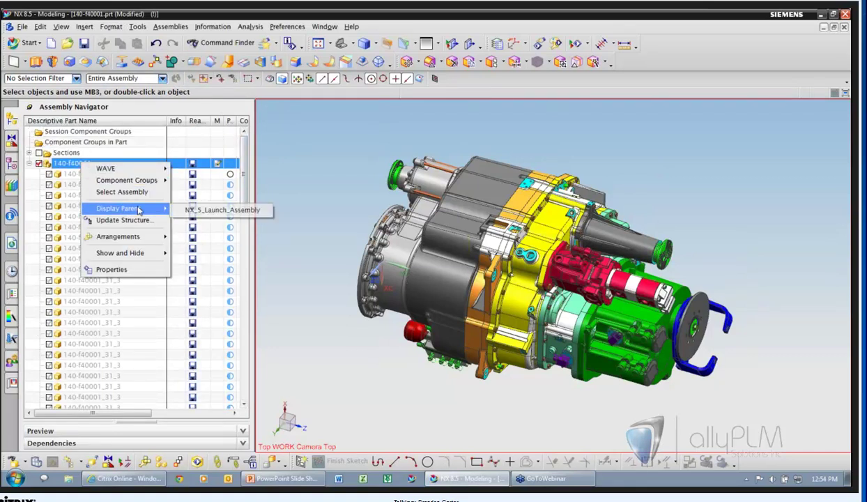
pyautogui.click(216, 206)
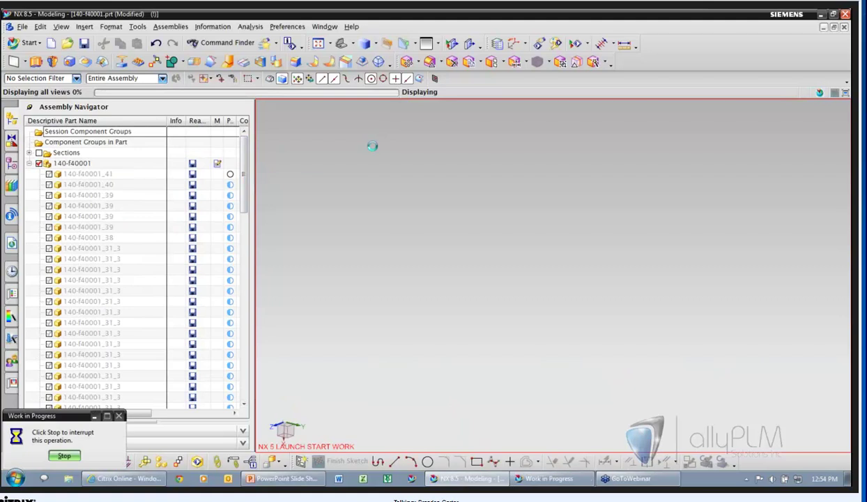
pyautogui.hotkey('alt', 'Tab')
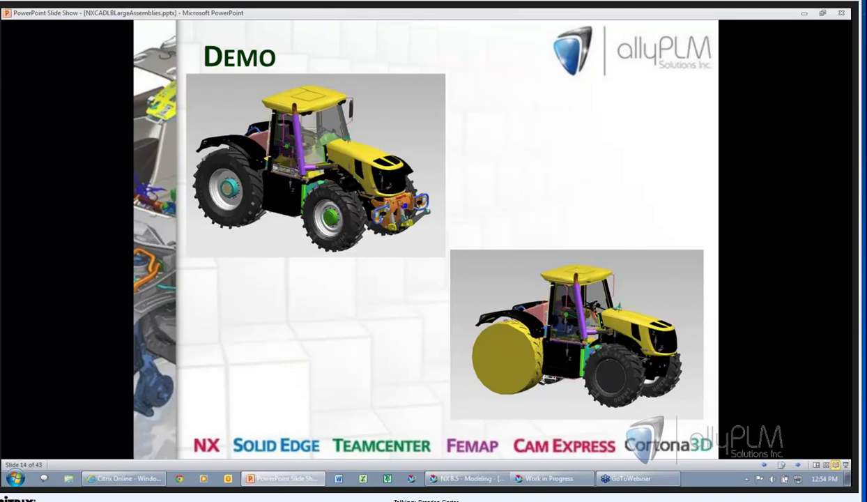
# Advance the slide show past the Agenda slide to Faceted Representations
pyautogui.click(557, 176)
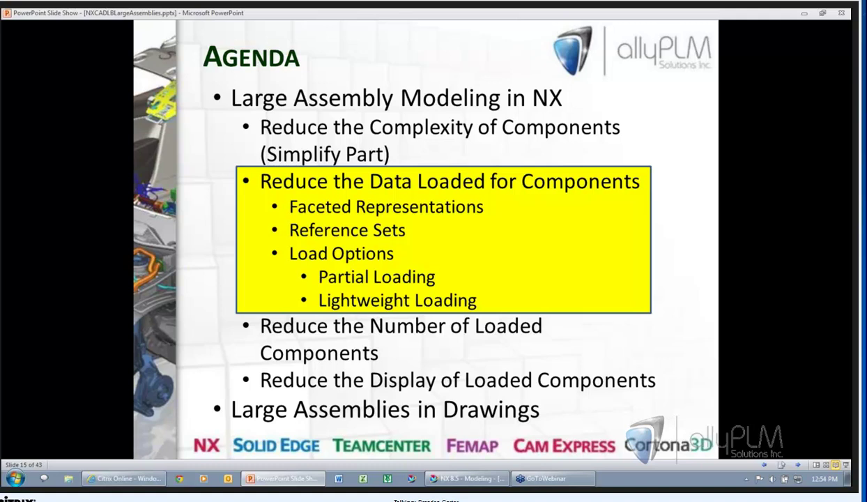
pyautogui.press('Right')
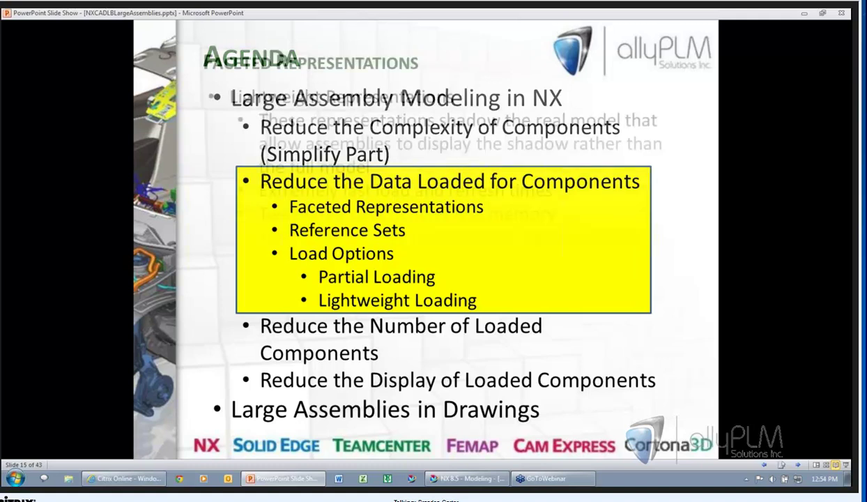
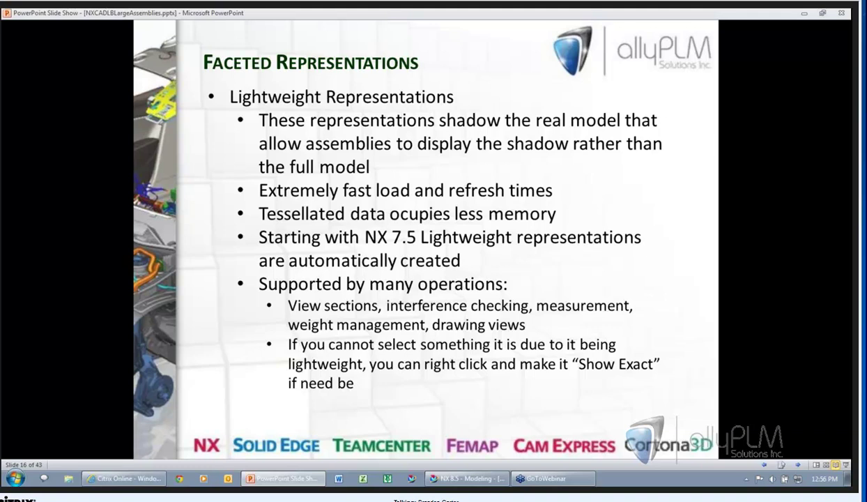
# Advance the slide show to slide 17, Faceted Representations, showing the Assembly Navigator screenshots
pyautogui.press('Right')
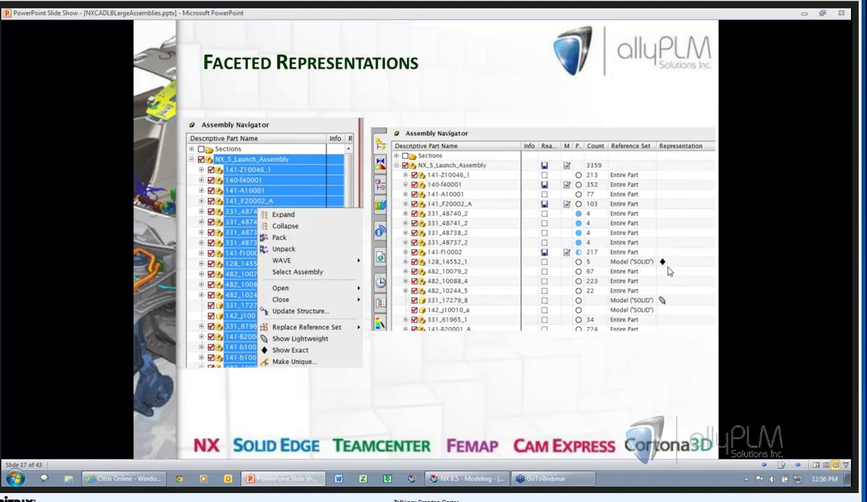
# Advance to slide 18 with the Customer Defaults lightweight representation settings
pyautogui.click(499, 315)
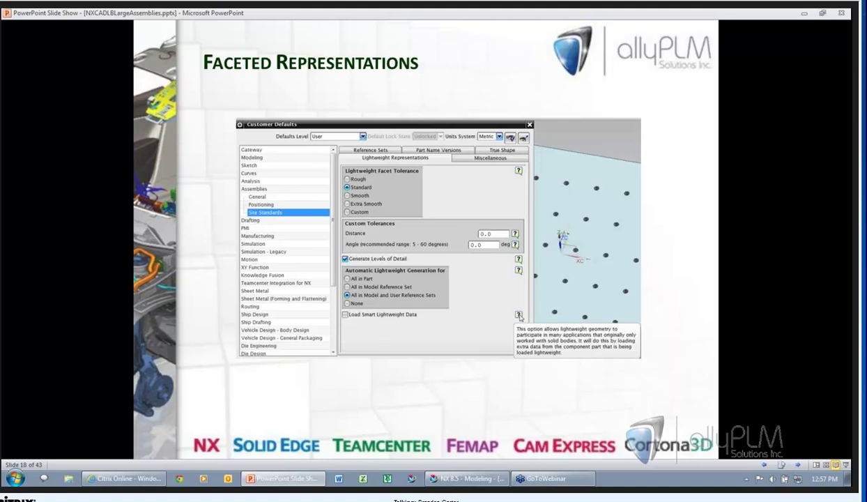
# Advance to slide 19, listing lightweight representation support by NX version
pyautogui.press('Right')
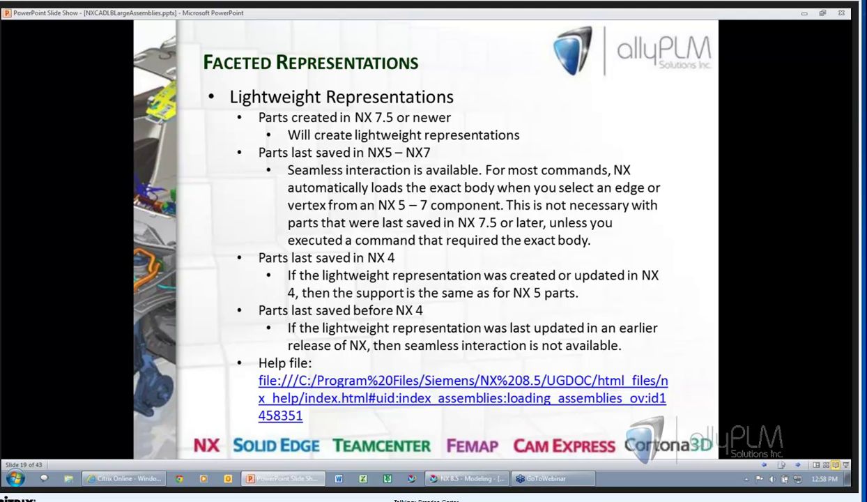
# Advance to slide 20, the Reference Sets overview with the tractor model
pyautogui.press('Right')
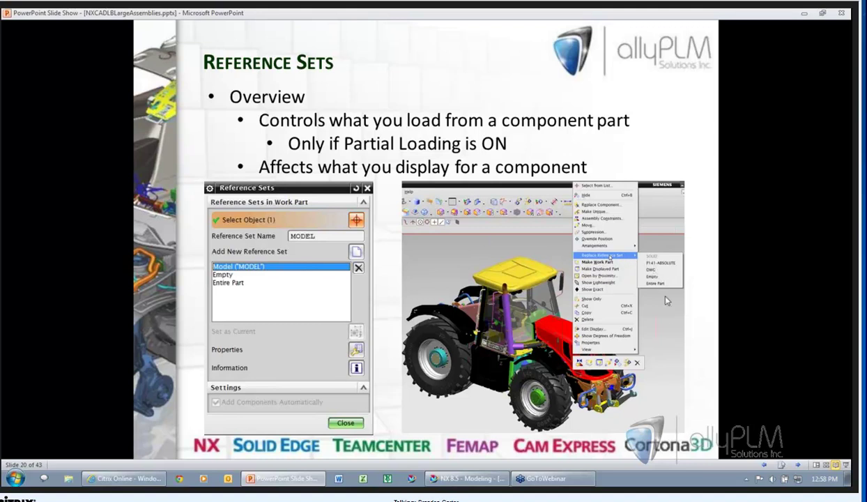
# Advance to slide 21 on defining reference set standards in Customer Defaults
pyautogui.click(631, 298)
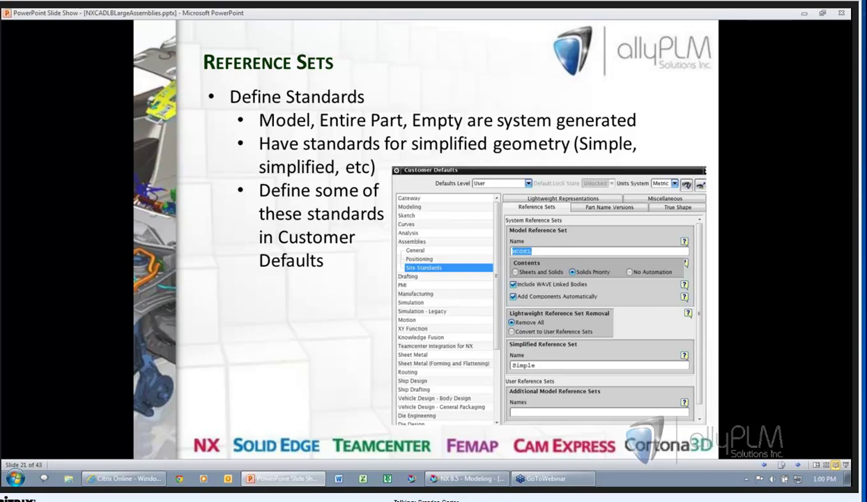
# Advance to slide 22, the Load Options overview on which components get loaded
pyautogui.press('Right')
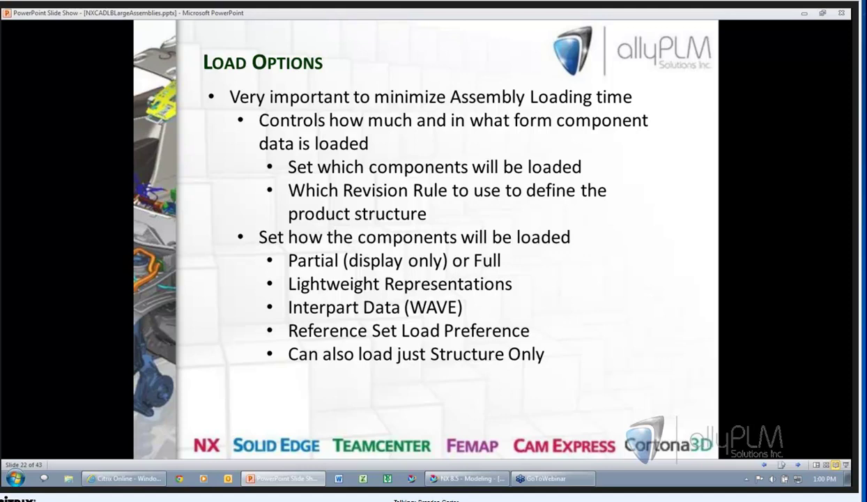
# Advance to slide 23 with the Assembly Load Options screenshots
pyautogui.press('Right')
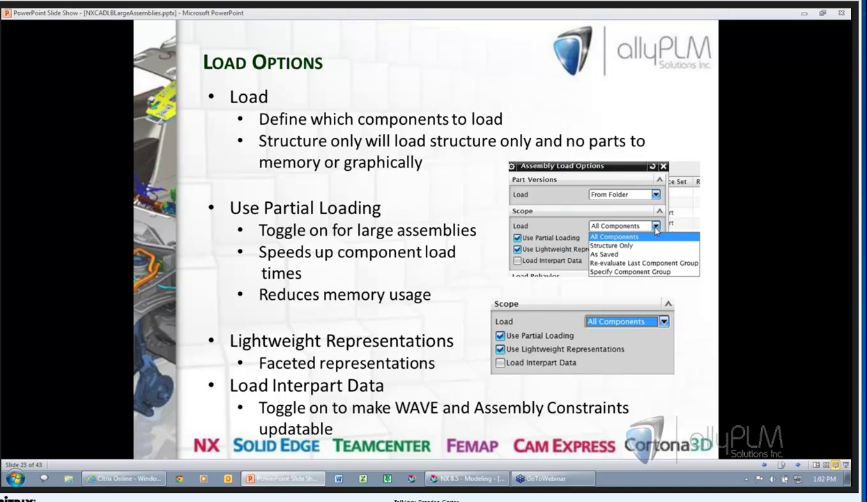
# Move to slide 25, the Demo slide with the tractor and Assembly Load Options dialog
pyautogui.press('Right')
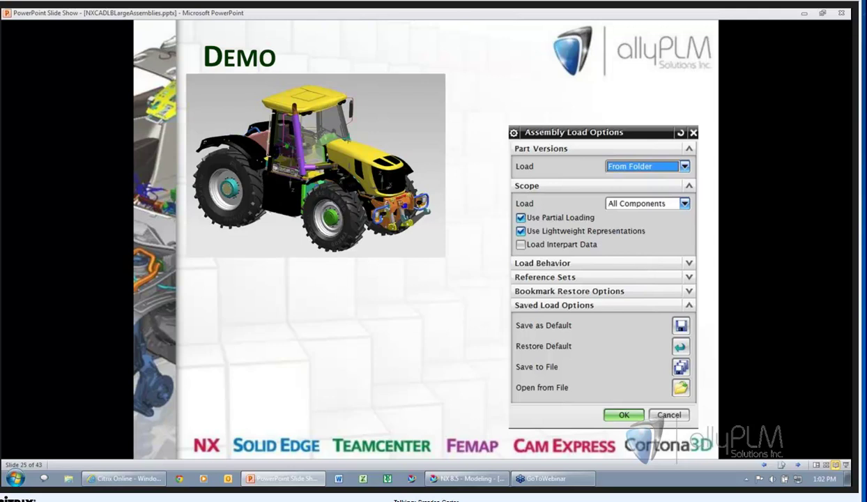
# Advance to slide 26, the Agenda highlighting Reduce the Number of Loaded Components
pyautogui.press('Right')
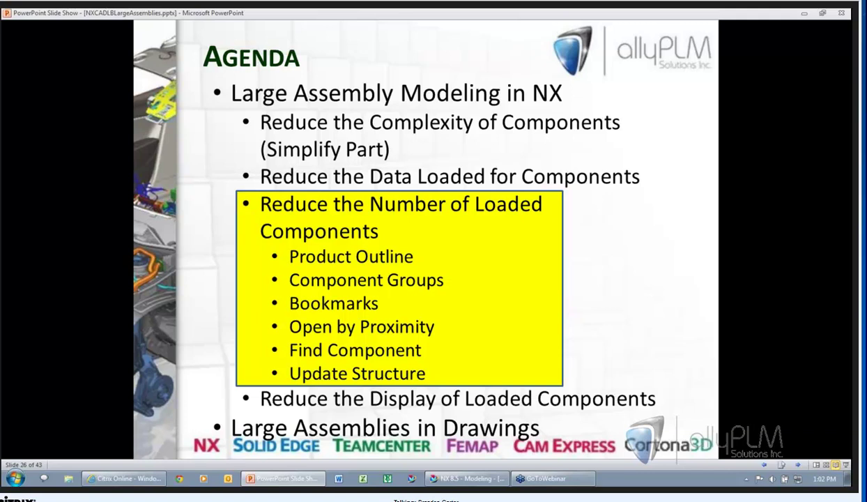
# Advance to slide 27, Product Outline, with the Define Product Outline dialog
pyautogui.press('Right')
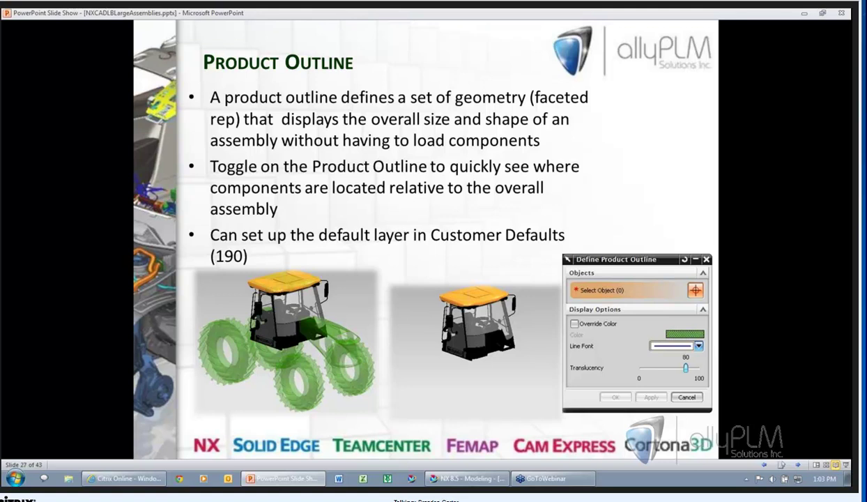
# Advance the slideshow to slide 28, Component Groups
pyautogui.press('Right')
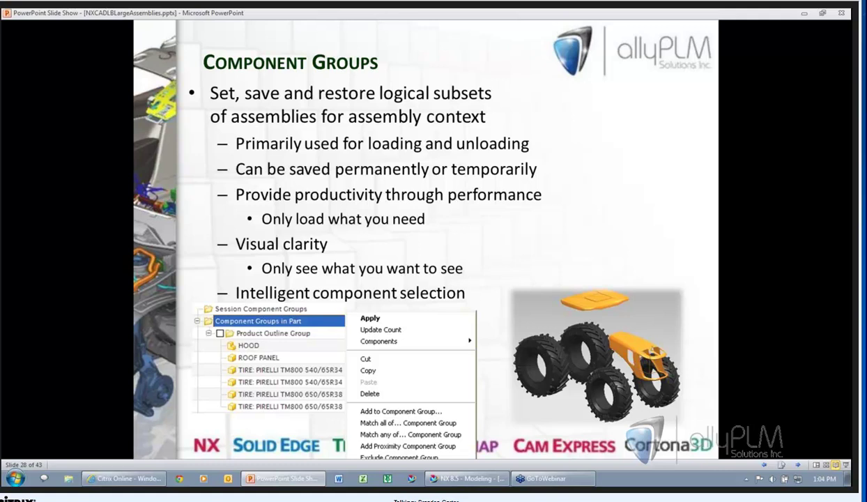
# Advance the slideshow to slide 29, Bookmarks
pyautogui.press('Right')
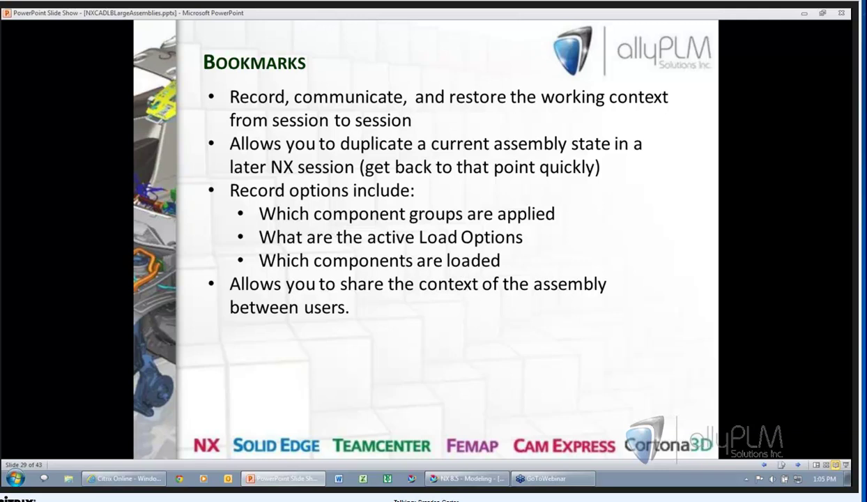
# Advance the slideshow to slide 30, Open by Proximity
pyautogui.press('Right')
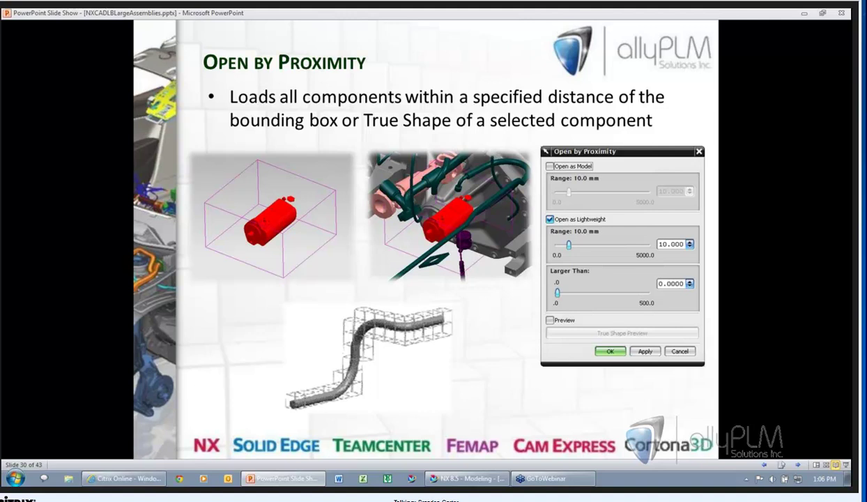
# Advance the slideshow to slide 31, Find Component
pyautogui.press('Right')
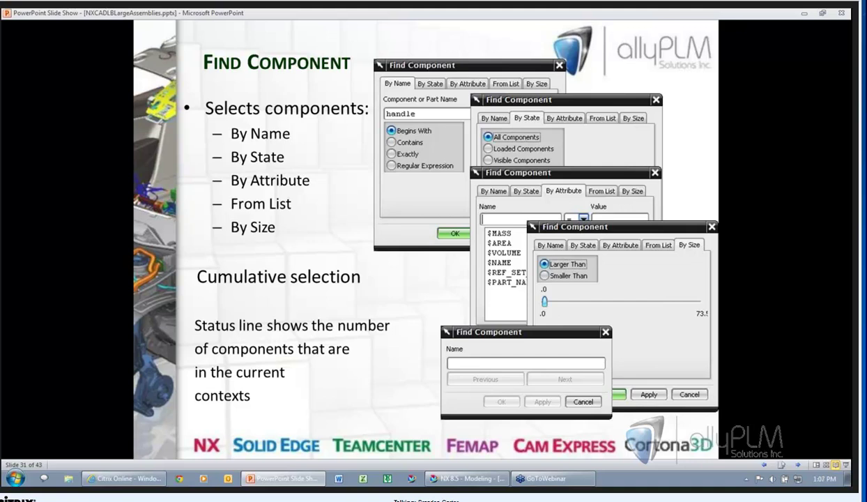
# Advance the slideshow to slide 32, Update Structure
pyautogui.press('Right')
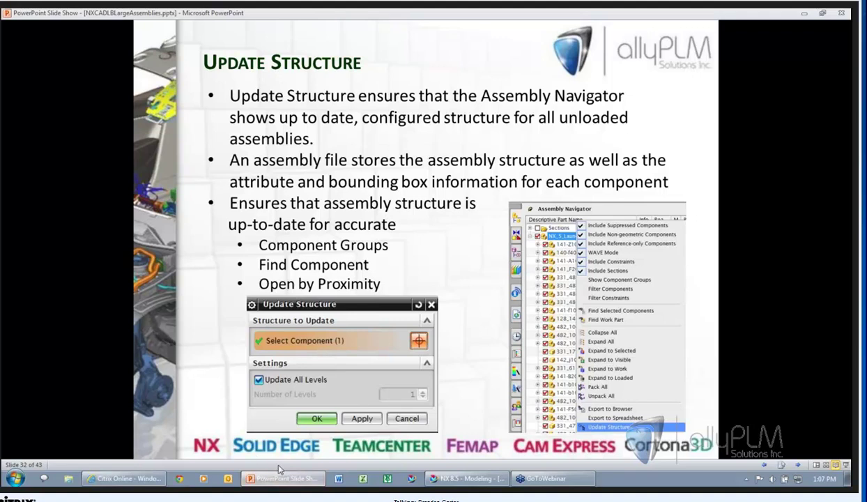
# Advance to slide 33, the Agenda highlighting Reduce the Display of Loaded Components
pyautogui.click(407, 264)
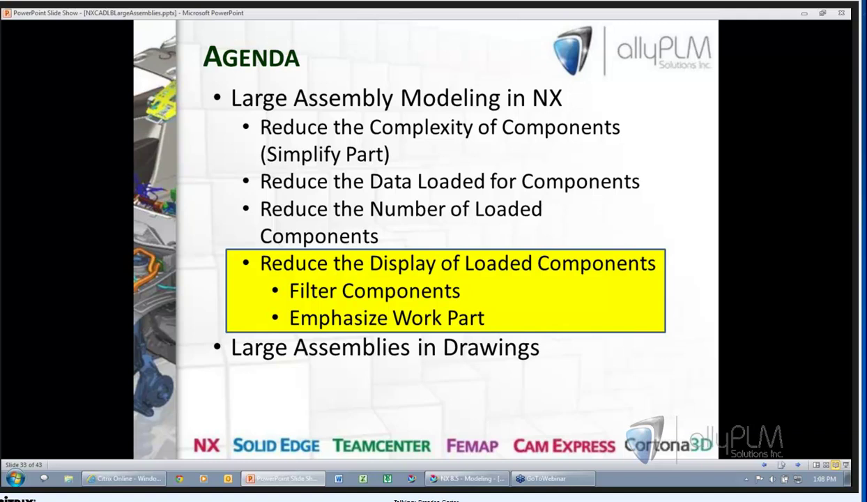
# Advance the slideshow to slide 34, Filter Components
pyautogui.press('Right')
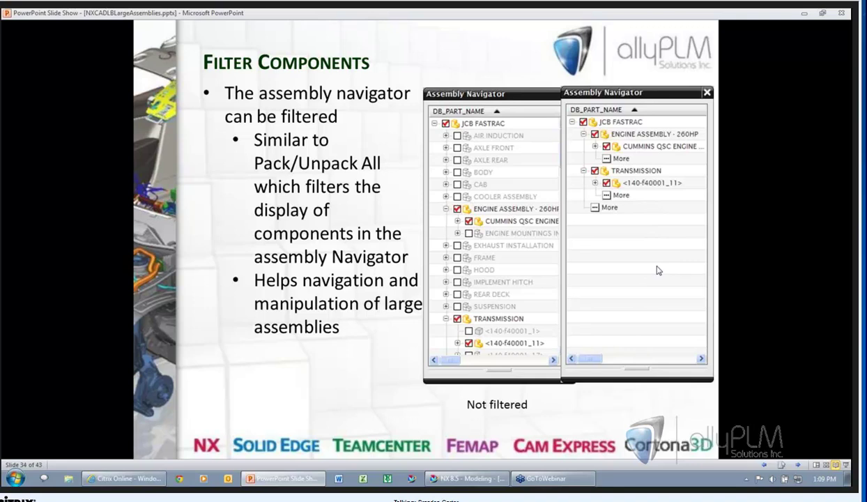
# Step through the filter build and Emphasize Work Part to slide 36, then switch to NX
pyautogui.press('Right')
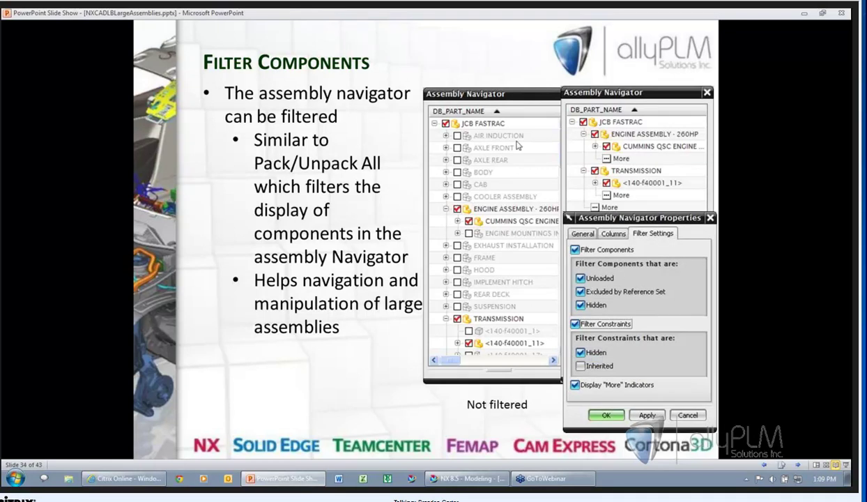
pyautogui.click(401, 170)
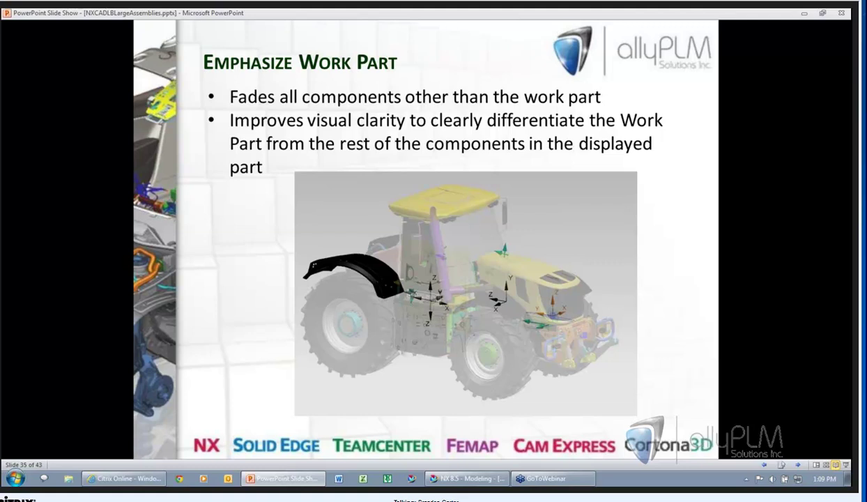
pyautogui.press('Right')
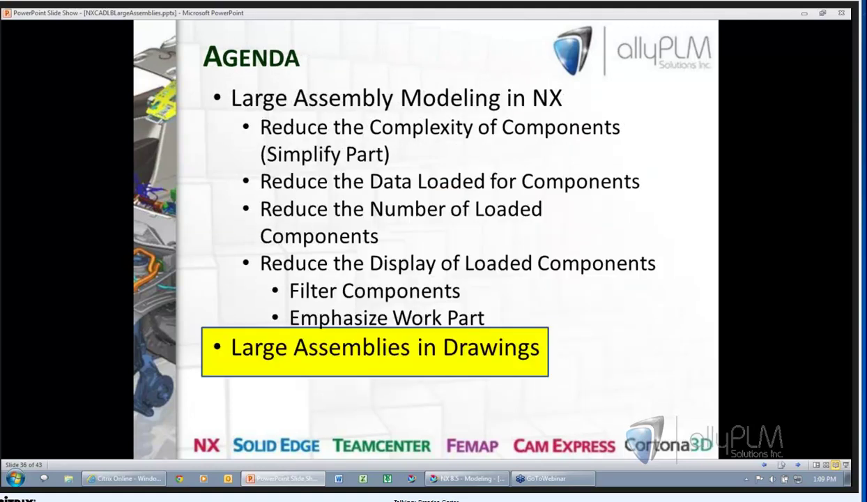
pyautogui.hotkey('alt', 'Tab')
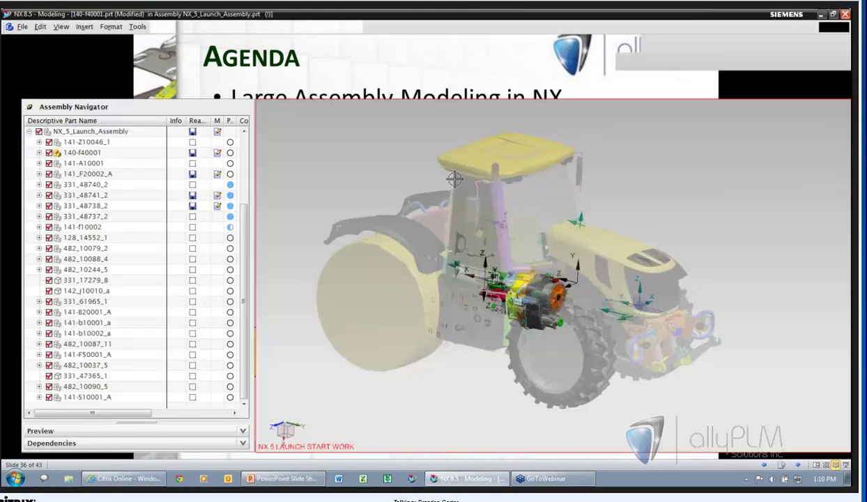
# Close all open parts in NX, discarding unsaved changes
pyautogui.click(22, 26)
pyautogui.moveTo(42, 62)
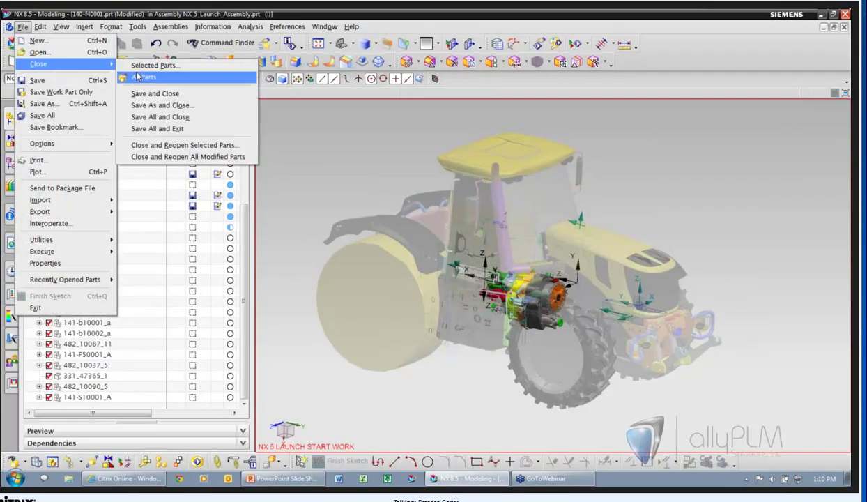
pyautogui.click(148, 77)
pyautogui.click(426, 295)
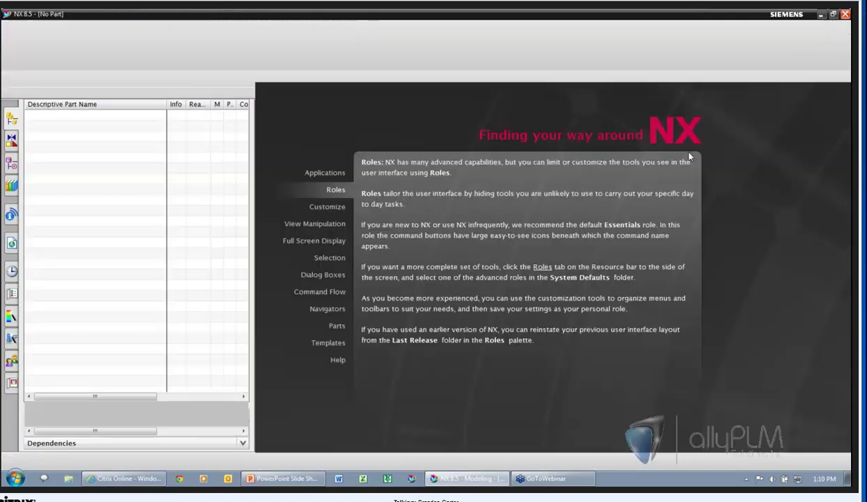
# Open and dismiss the Open dialog and its assembly load options without changes
pyautogui.click(68, 47)
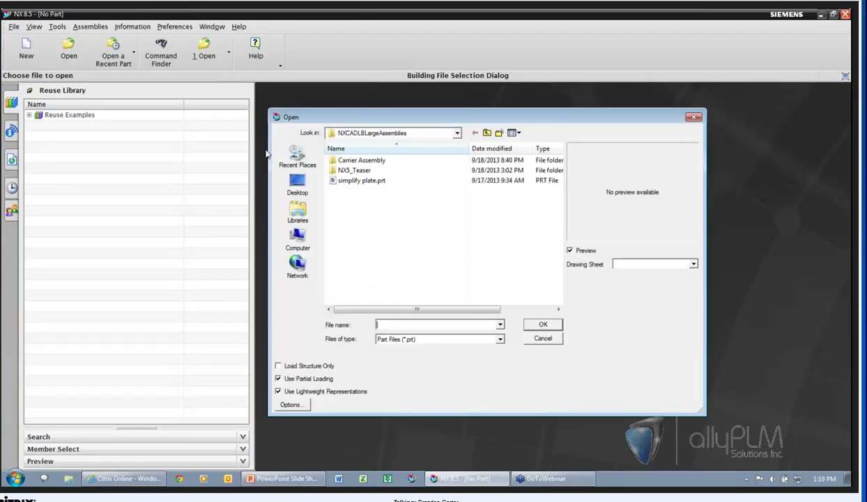
pyautogui.click(542, 338)
pyautogui.click(314, 240)
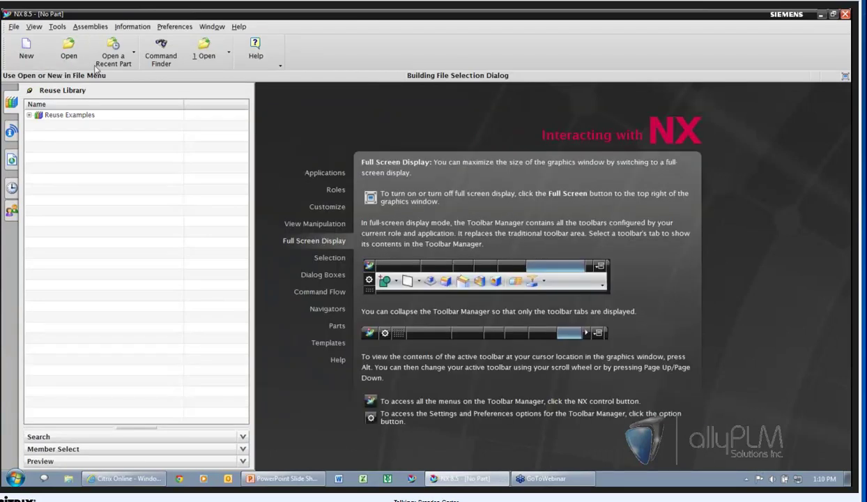
pyautogui.hotkey('ctrl', 'o')
pyautogui.click(292, 404)
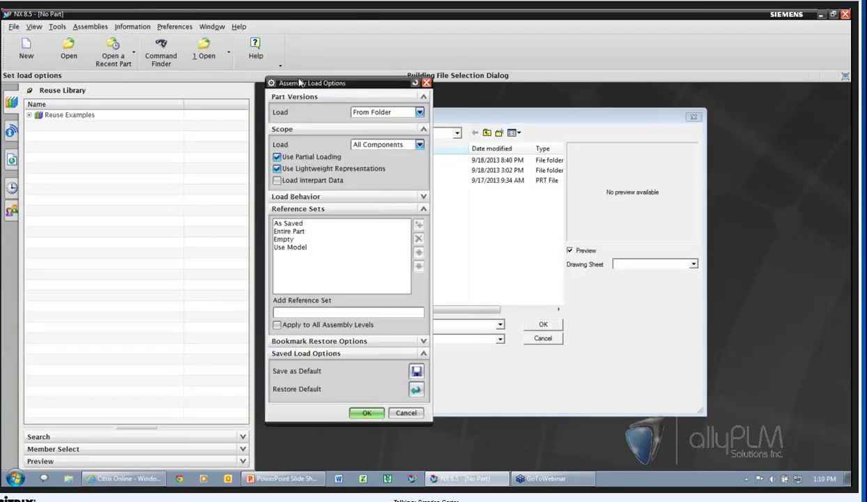
pyautogui.click(403, 409)
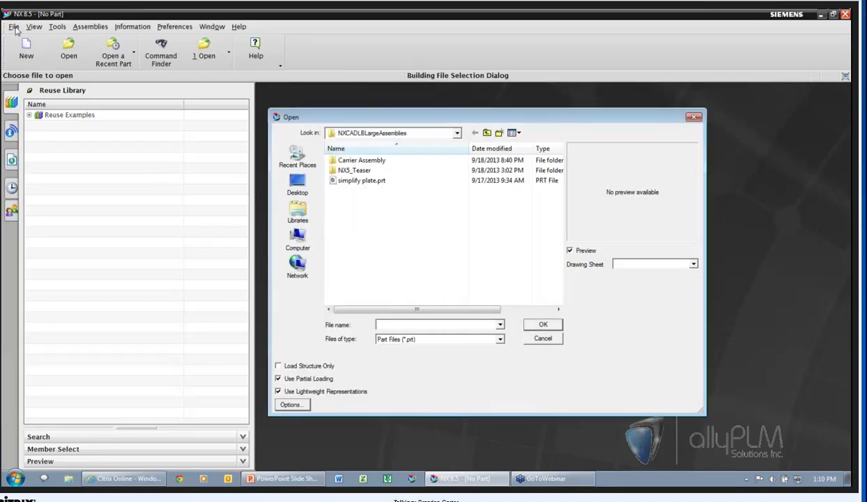
pyautogui.click(542, 338)
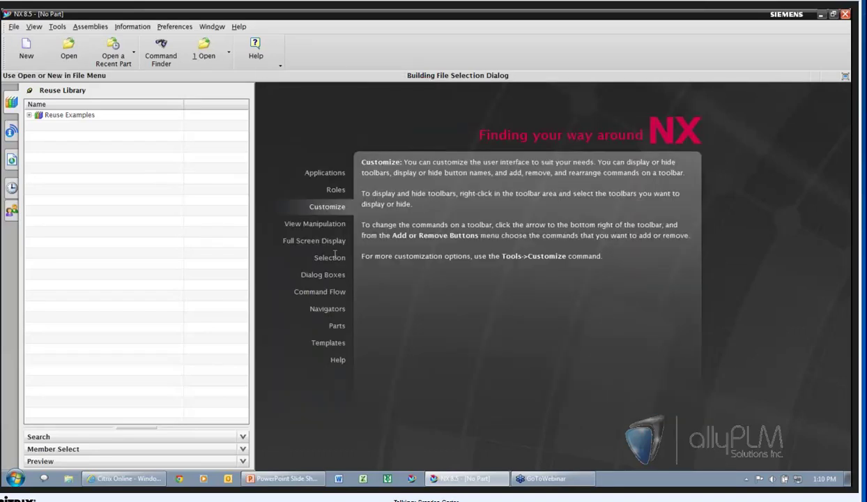
# Select NX_5_Launch_Assembly.prt in NX5_Teaser > Teaser_Demo_Data with Load Structure Only ticked
pyautogui.click(14, 26)
pyautogui.moveTo(38, 86)
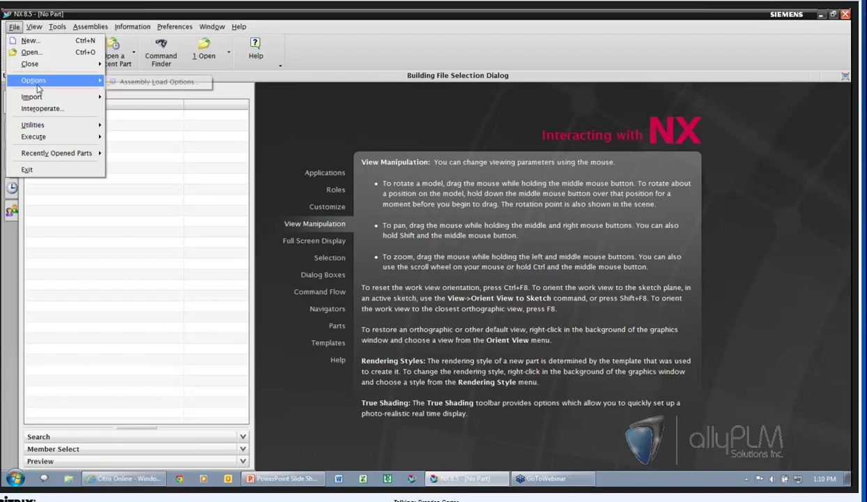
pyautogui.click(286, 116)
pyautogui.click(68, 50)
pyautogui.doubleClick(380, 172)
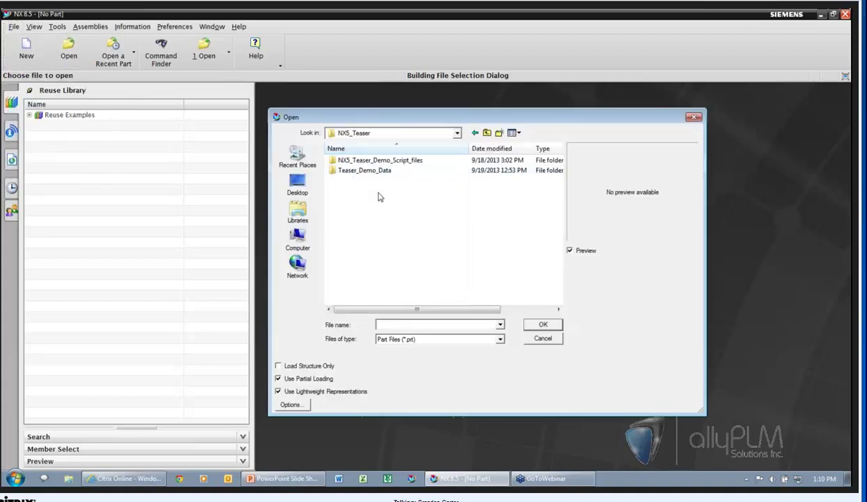
pyautogui.doubleClick(355, 172)
pyautogui.click(363, 200)
pyautogui.scroll(-10, 362, 223)
pyautogui.click(349, 250)
pyautogui.click(367, 180)
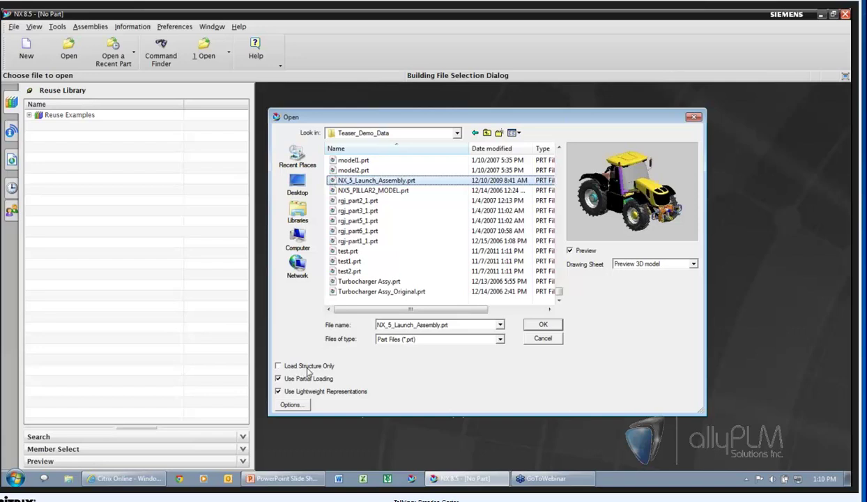
pyautogui.click(282, 368)
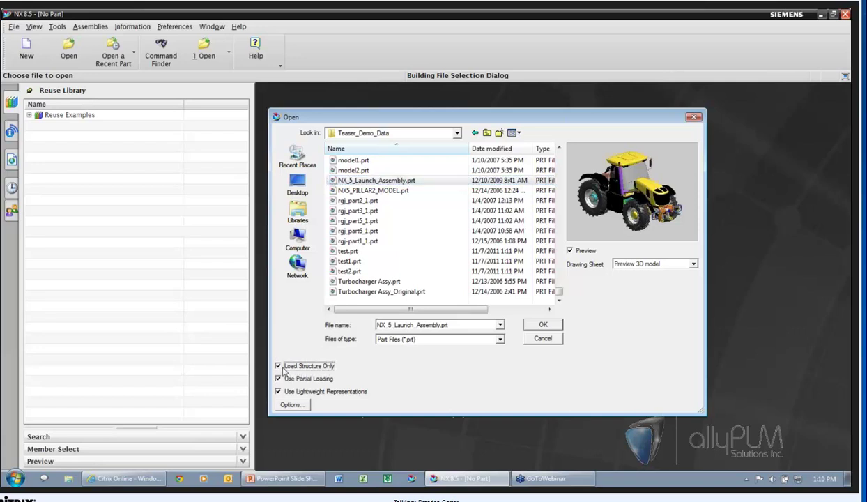
# In Assembly Load Options, set the Load scope to Structure Only and confirm
pyautogui.click(290, 404)
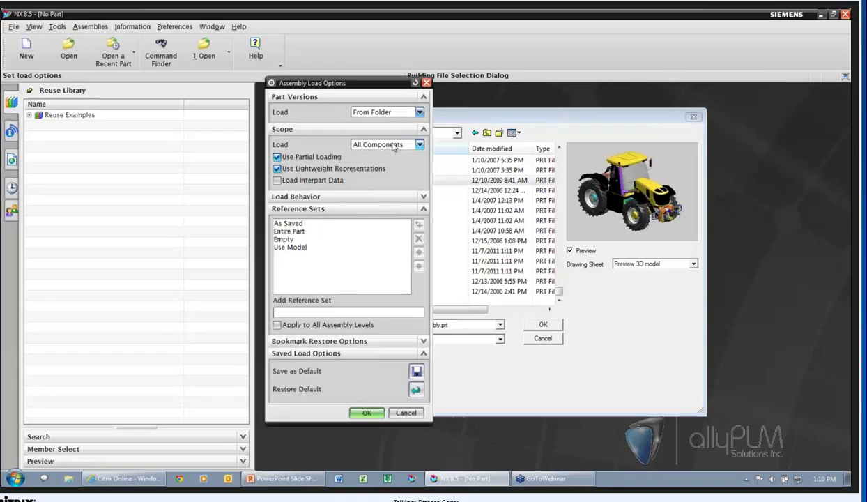
pyautogui.click(403, 147)
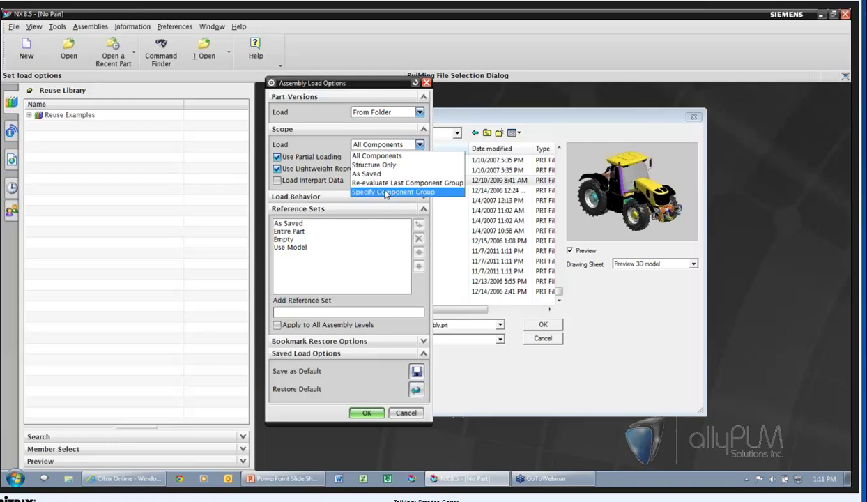
pyautogui.click(386, 165)
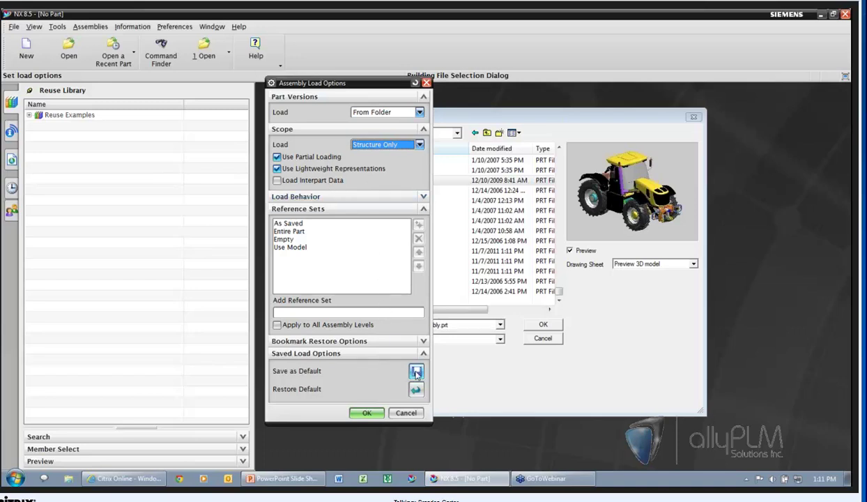
pyautogui.click(367, 413)
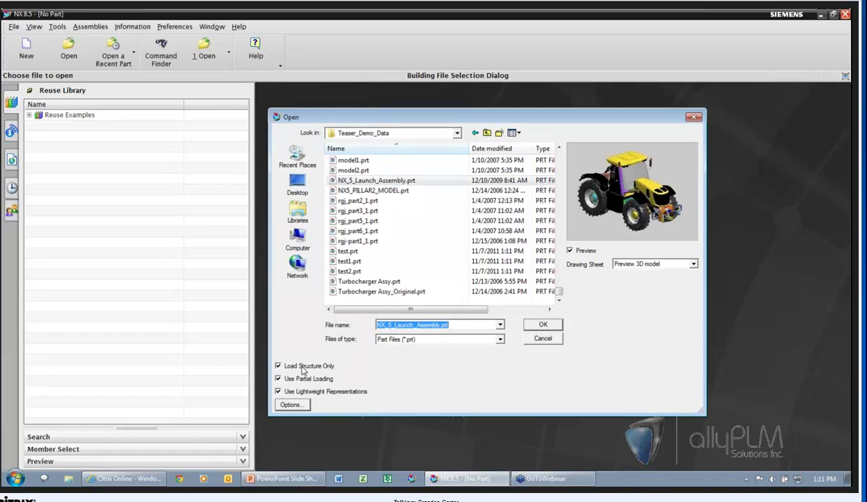
# Open NX_5_Launch_Assembly.prt with structure-only loading
pyautogui.click(534, 323)
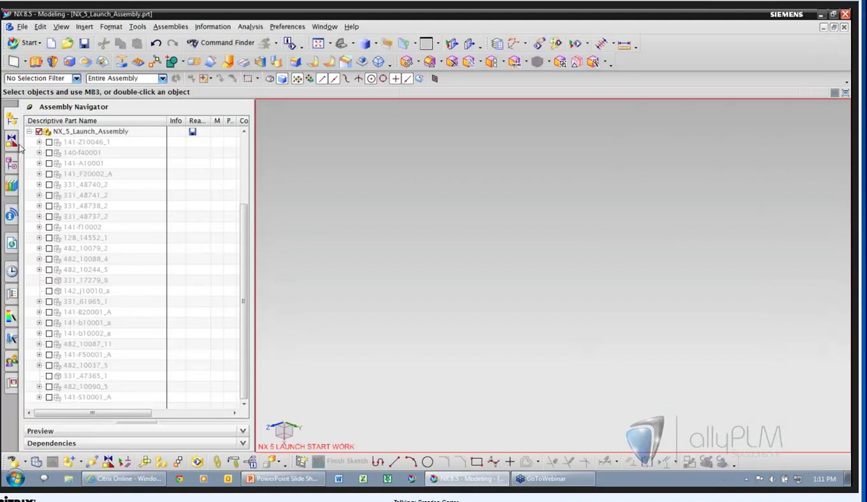
pyautogui.scroll(3, 236, 181)
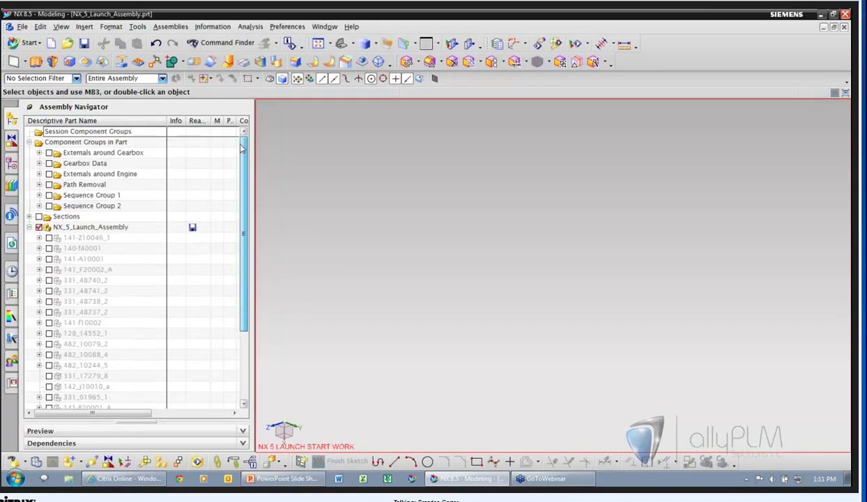
pyautogui.moveTo(246, 201); pyautogui.dragTo(223, 201)
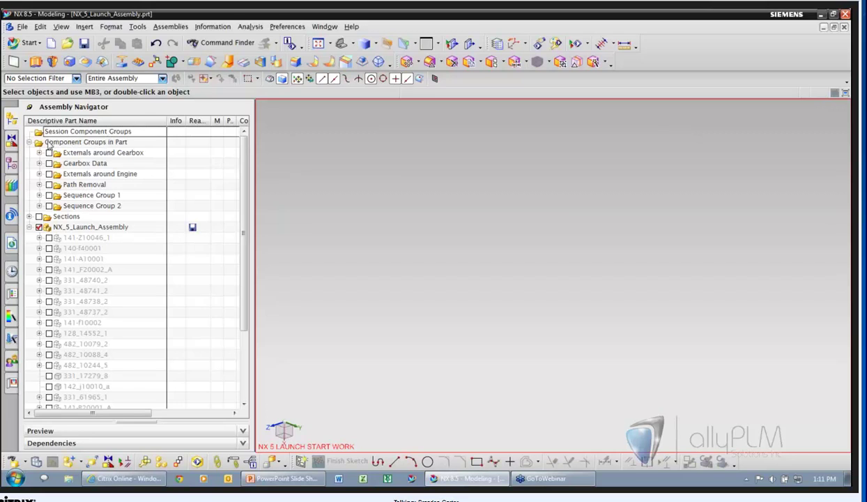
# Show the Component Groups in Part and Session Component Groups folders in the Assembly Navigator
pyautogui.rightClick(88, 121)
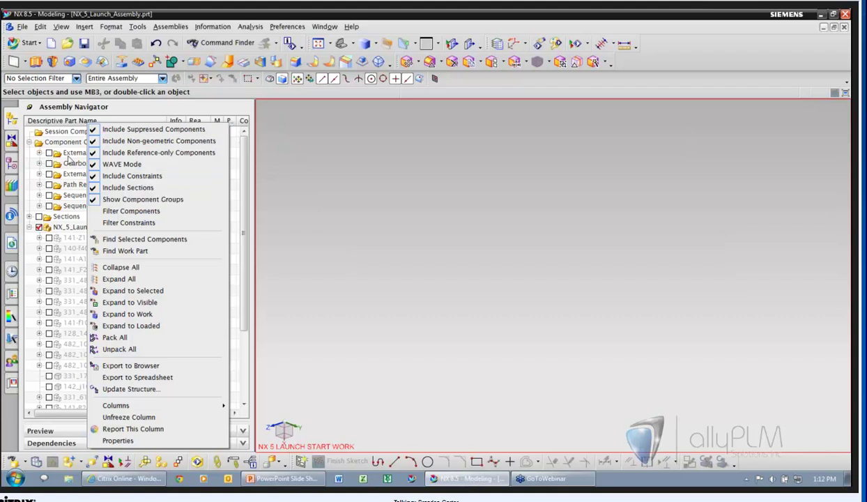
pyautogui.click(63, 135)
pyautogui.click(66, 135)
pyautogui.click(82, 143)
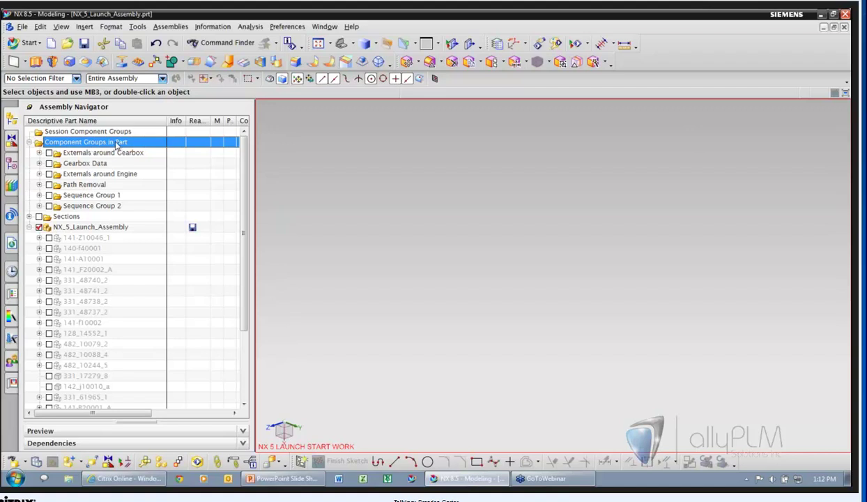
pyautogui.click(70, 134)
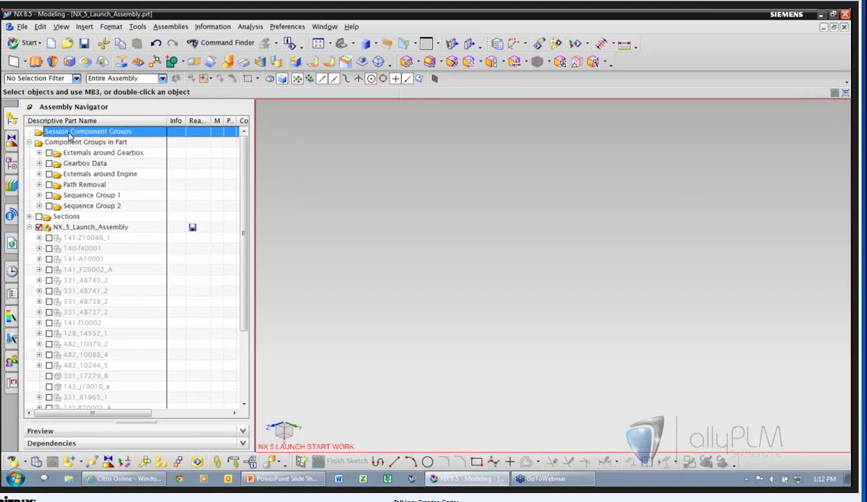
# Check Gearbox Data to load its parts, expand and collapse it, then uncheck it to hide them
pyautogui.click(49, 153)
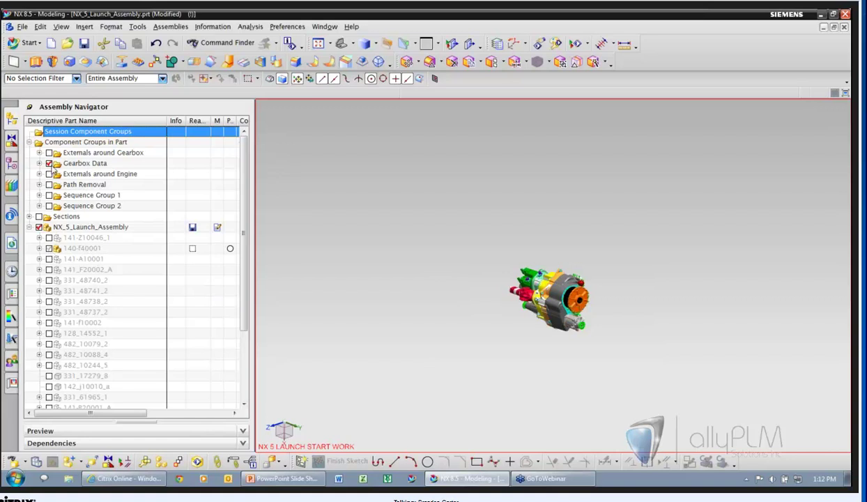
pyautogui.click(40, 163)
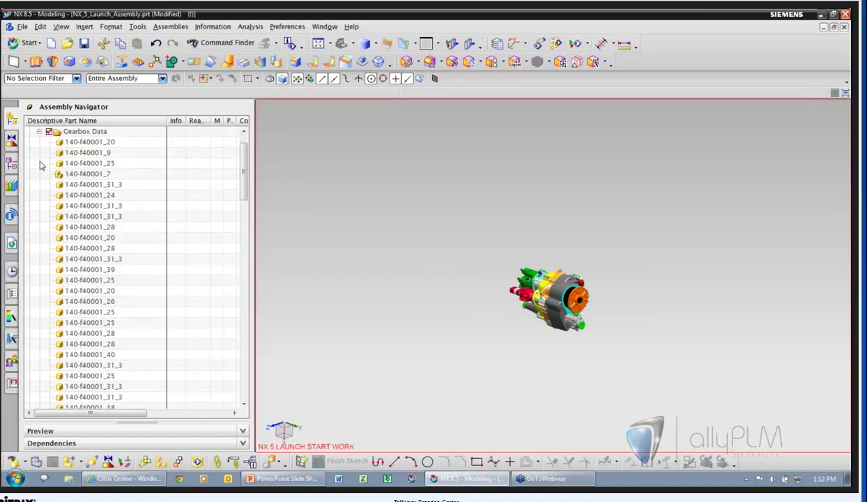
pyautogui.click(39, 131)
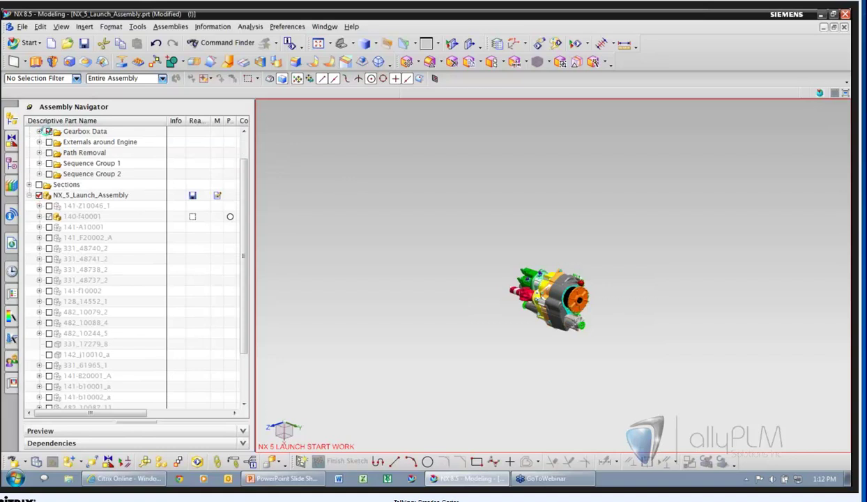
pyautogui.click(48, 131)
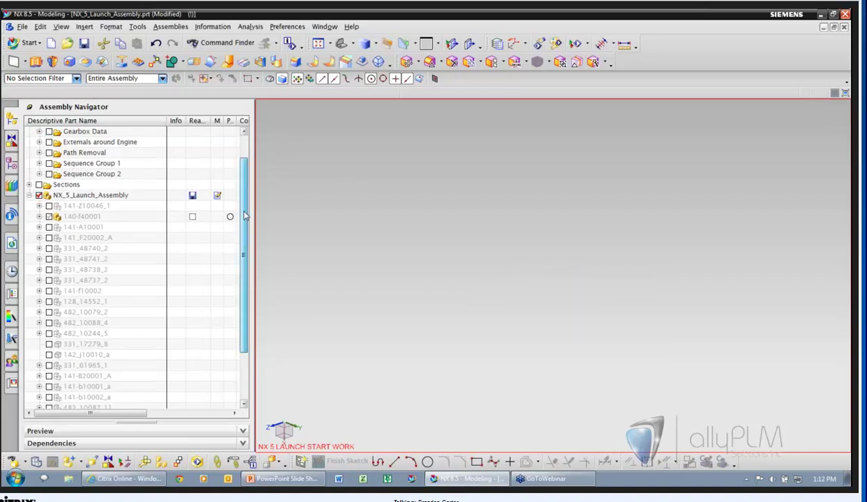
pyautogui.scroll(1, 148, 166)
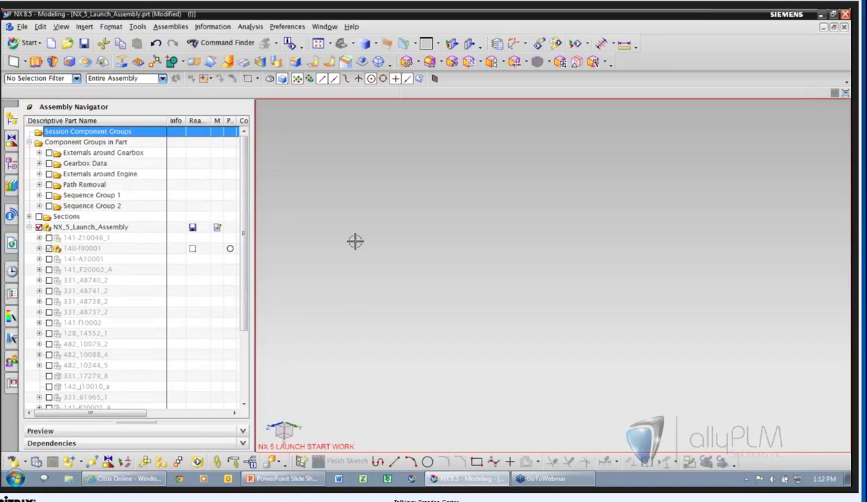
# Switch back to the PowerPoint slide show and advance from Agenda to slide 37, Smart Lightweight Views
pyautogui.hotkey('alt', 'Tab')
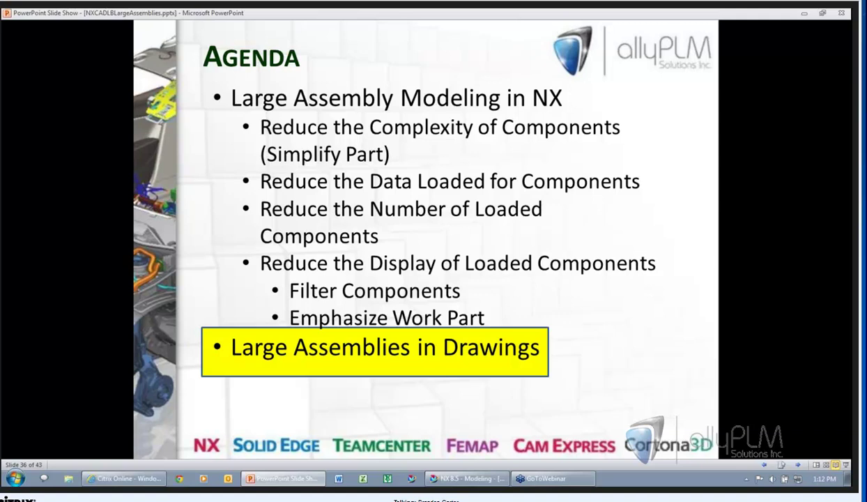
pyautogui.press('Right')
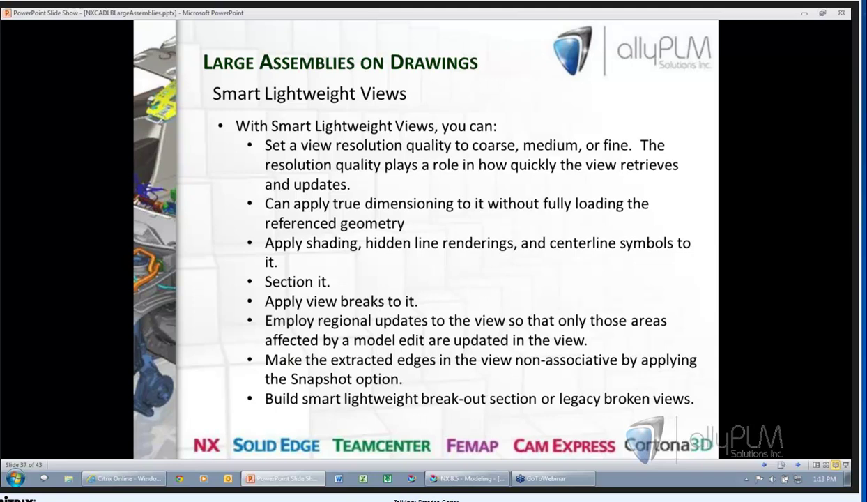
# Advance the slide show to slide 38, Smart Lightweight Views continued
pyautogui.press('Right')
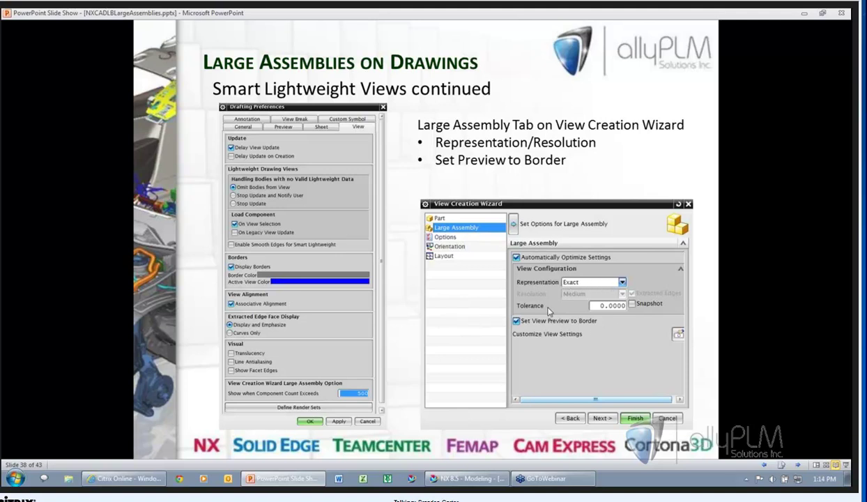
# Advance the slide show to slide 40, Ally PLM Lunch Bytes Replays
pyautogui.click(444, 293)
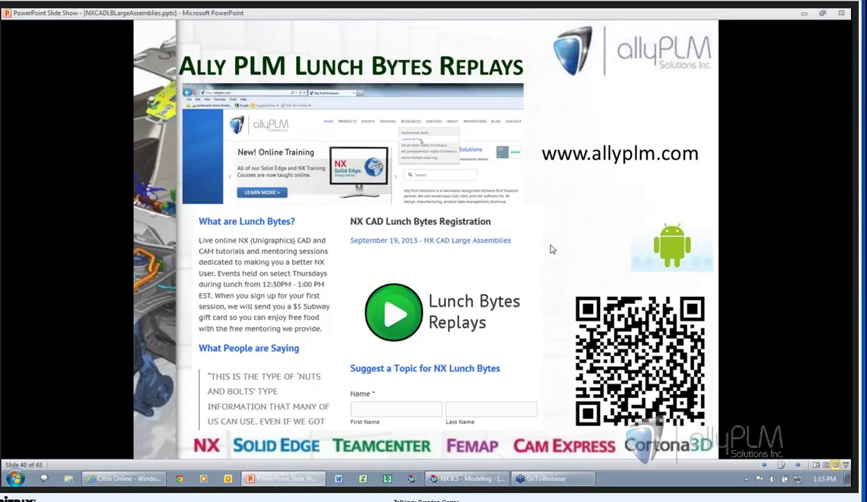
# Advance through the thank-you and training slides to slide 43, Questions?
pyautogui.click(610, 199)
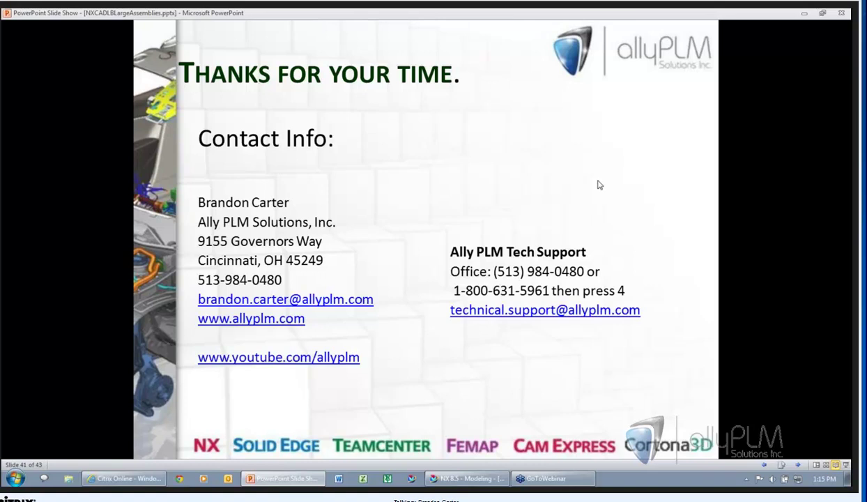
pyautogui.click(509, 121)
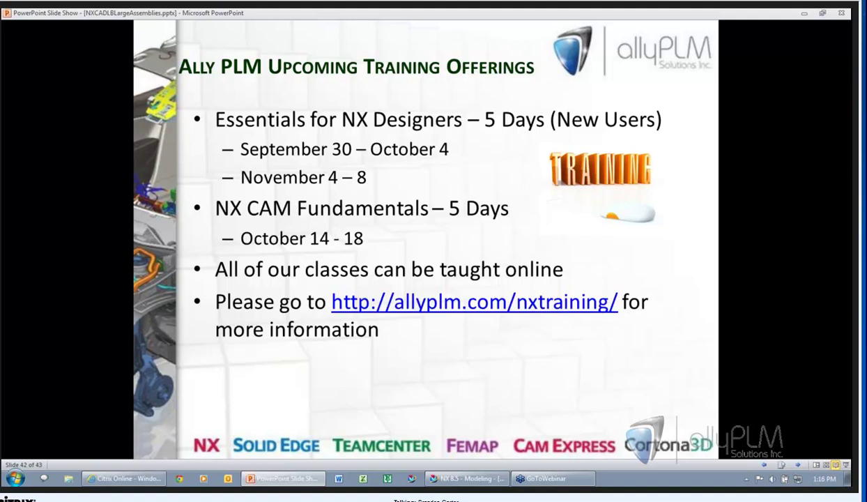
pyautogui.press('Right')
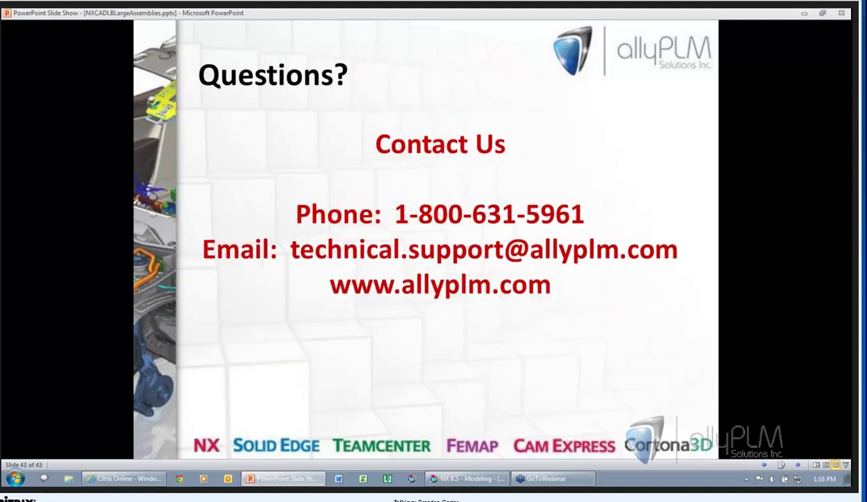